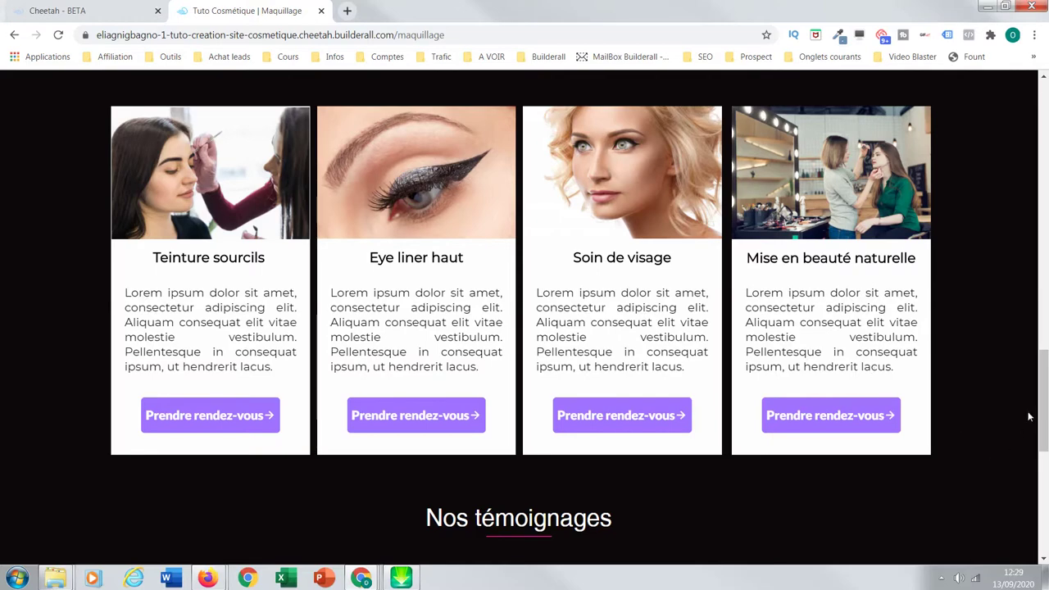
# Review the published Maquillage page from the service cards with their appointment buttons down to the testimonials and footer.
pyautogui.moveTo(1041, 414); pyautogui.dragTo(1035, 554)
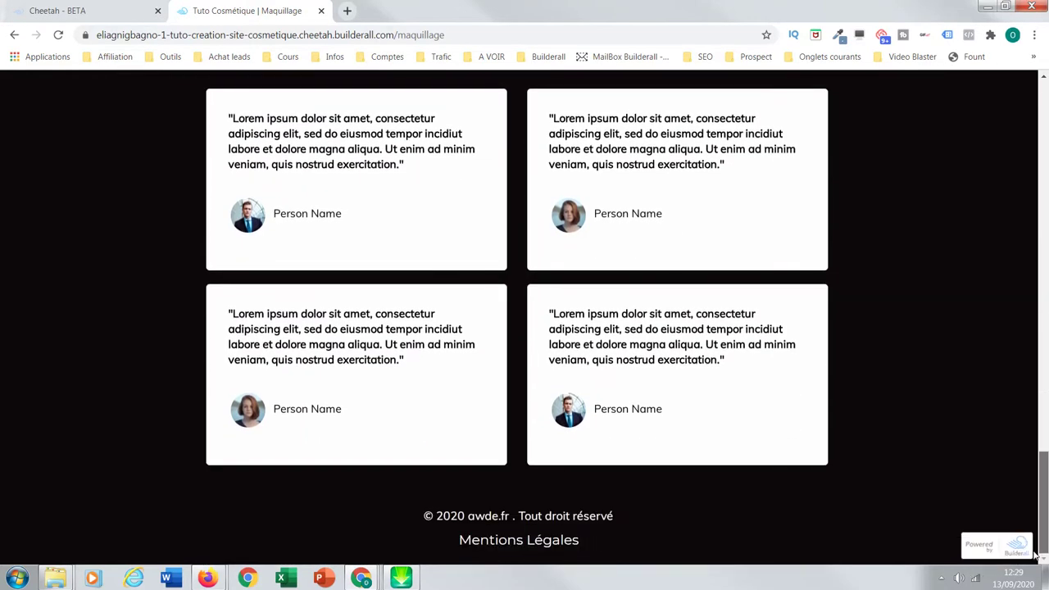
pyautogui.moveTo(1036, 509); pyautogui.dragTo(1031, 416)
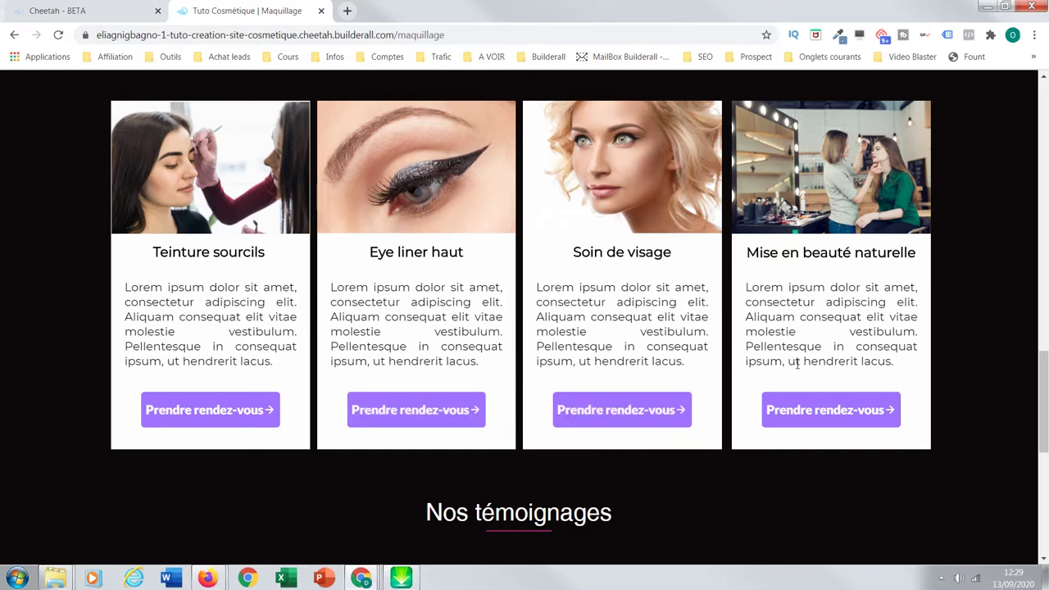
pyautogui.moveTo(1043, 407); pyautogui.dragTo(1043, 444)
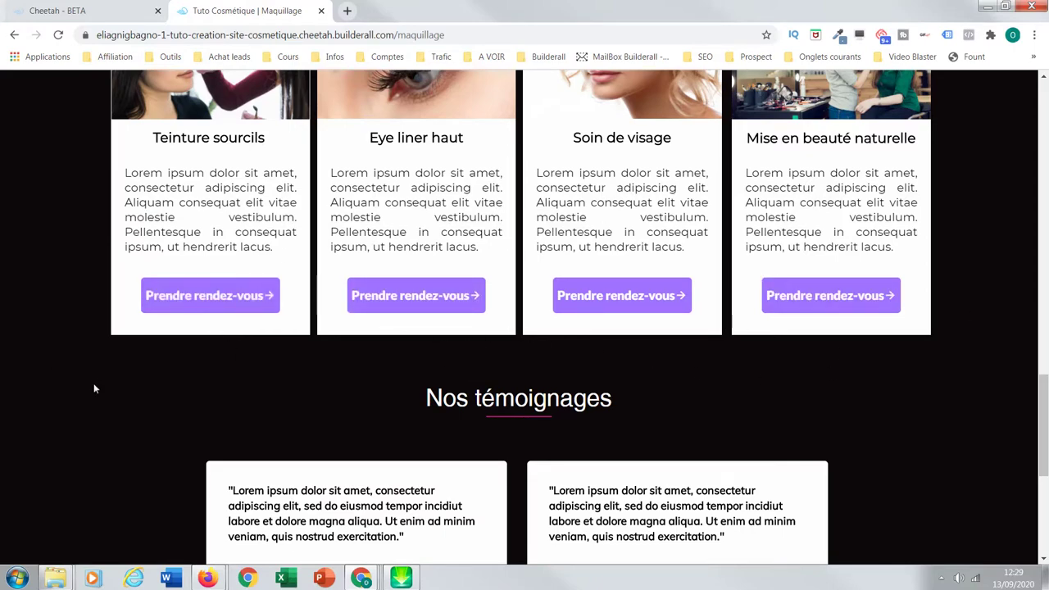
pyautogui.scroll(20, 1044, 433)
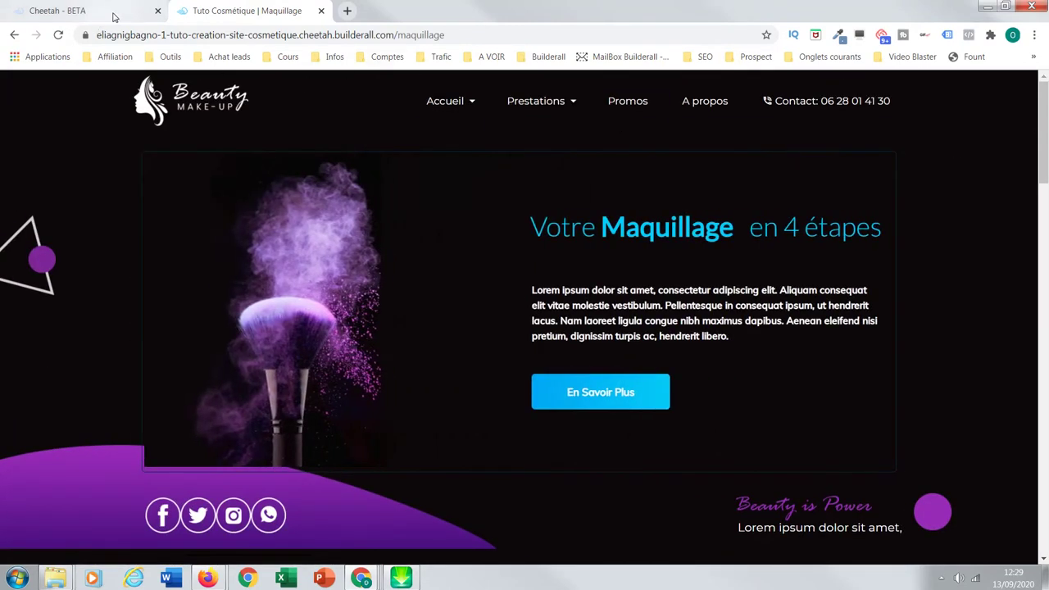
# Switch to the Cheetah editor and open the Réservation tool for the Tuto Cosmétique site.
pyautogui.click(103, 12)
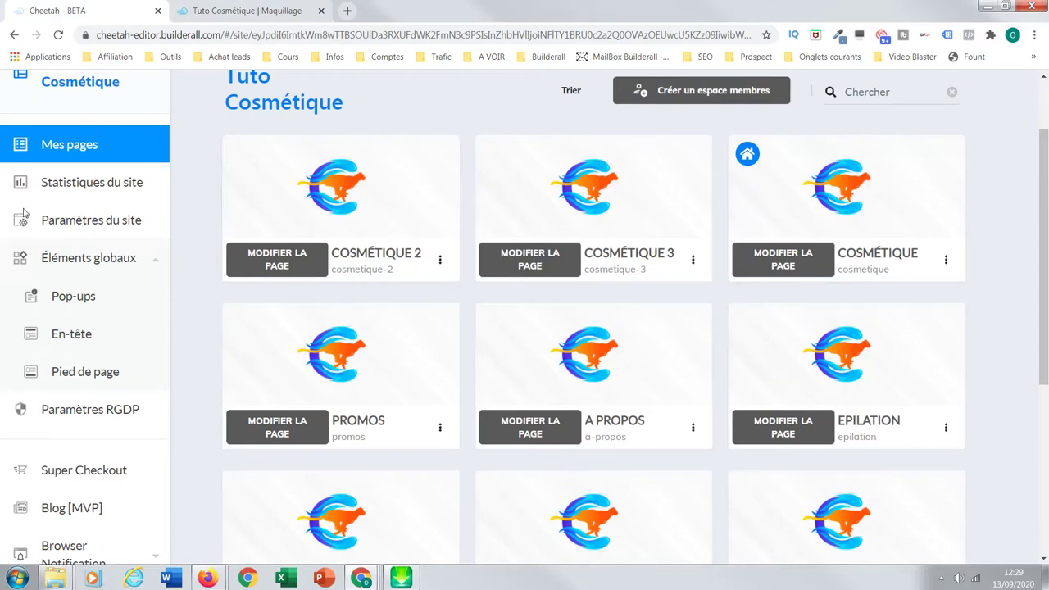
pyautogui.moveTo(1045, 209); pyautogui.dragTo(1044, 324)
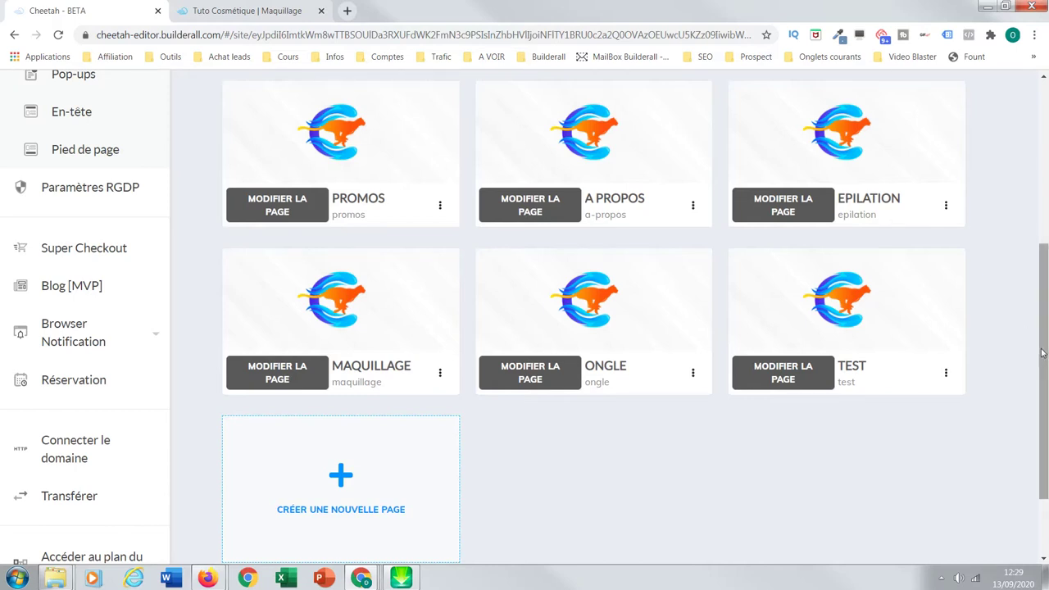
pyautogui.moveTo(1045, 345); pyautogui.dragTo(1044, 370)
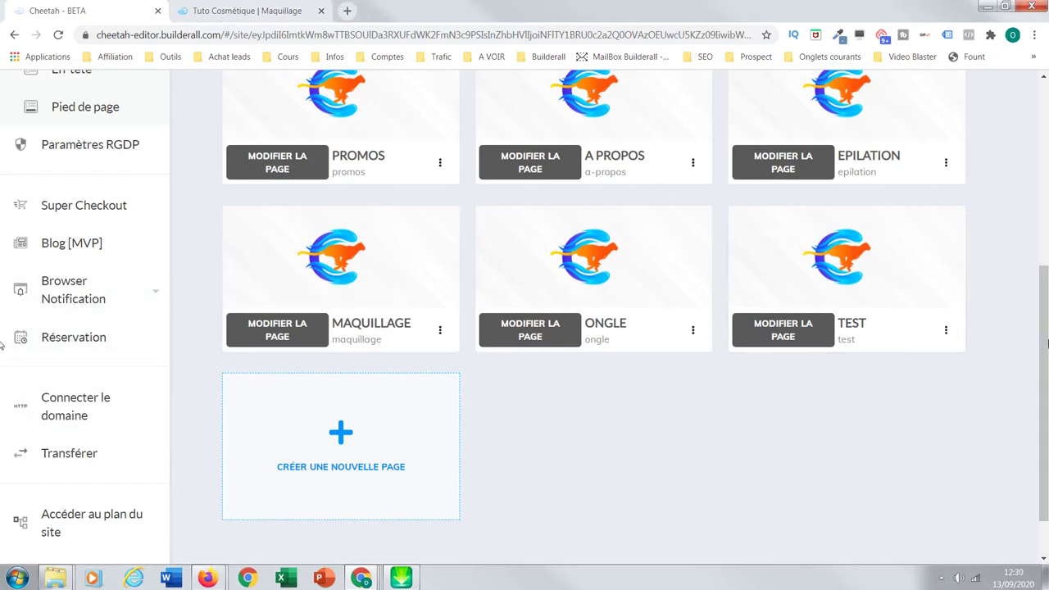
pyautogui.scroll(5, 1044, 295)
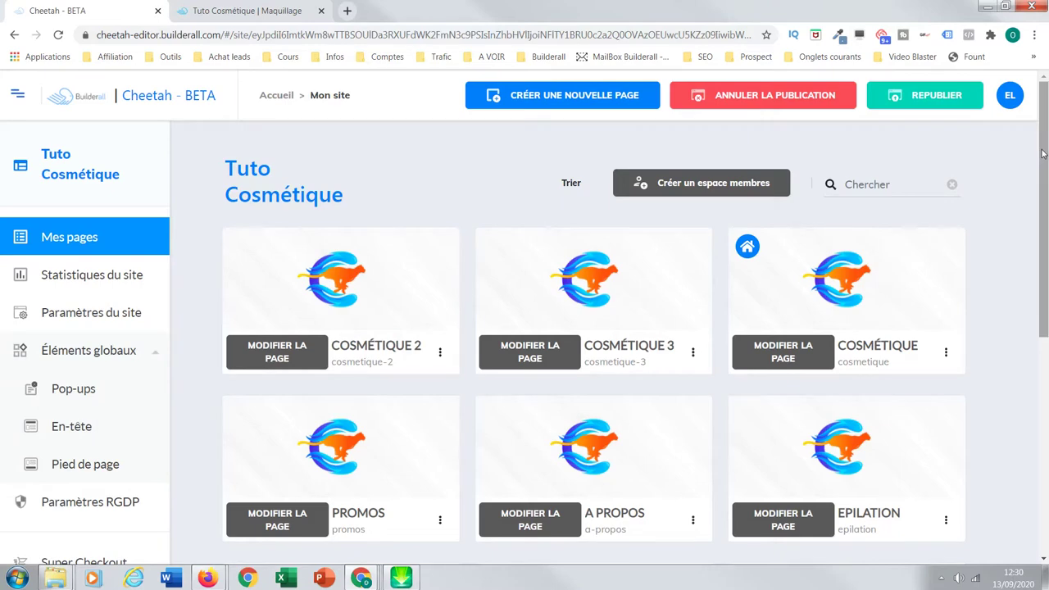
pyautogui.scroll(-1, 1037, 197)
pyautogui.scroll(-4, 1036, 197)
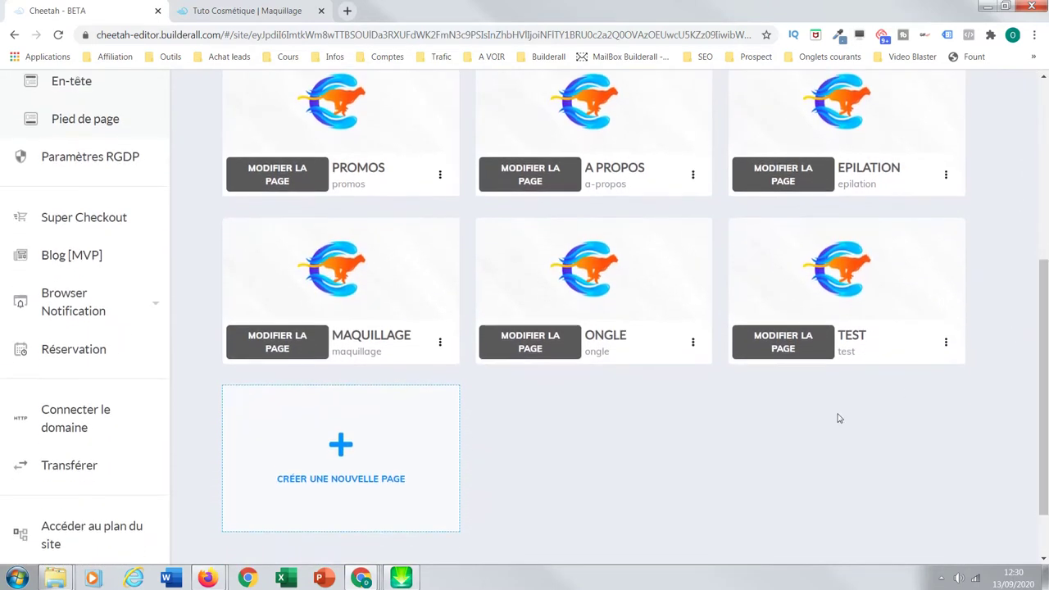
pyautogui.click(47, 353)
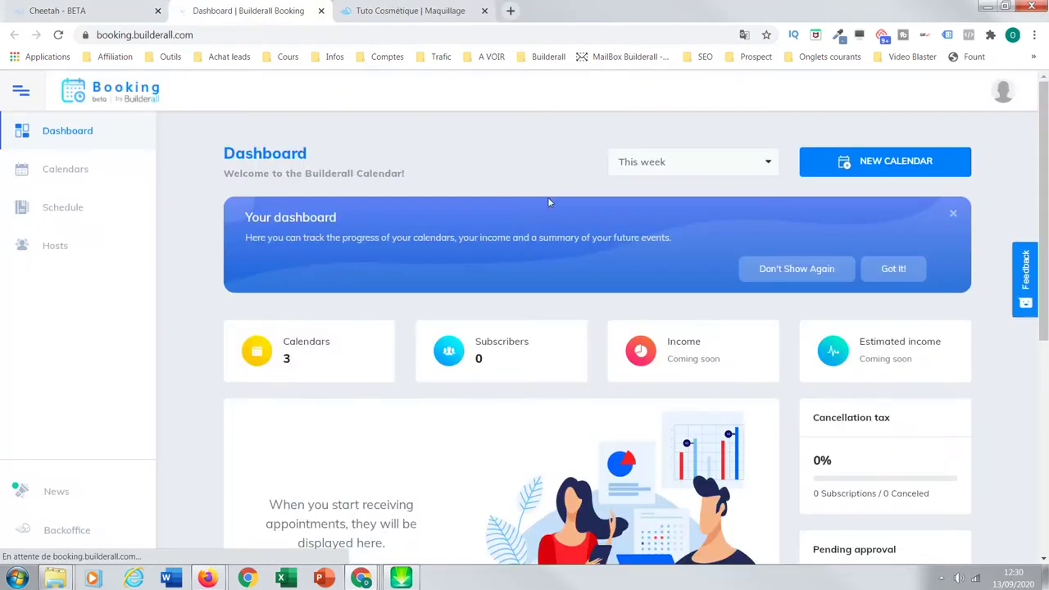
# Set the Booking account's favorite language to Français.
pyautogui.moveTo(1044, 150)
pyautogui.mouseDown()
pyautogui.moveTo(1044, 292)
pyautogui.moveTo(1045, 133)
pyautogui.mouseUp()
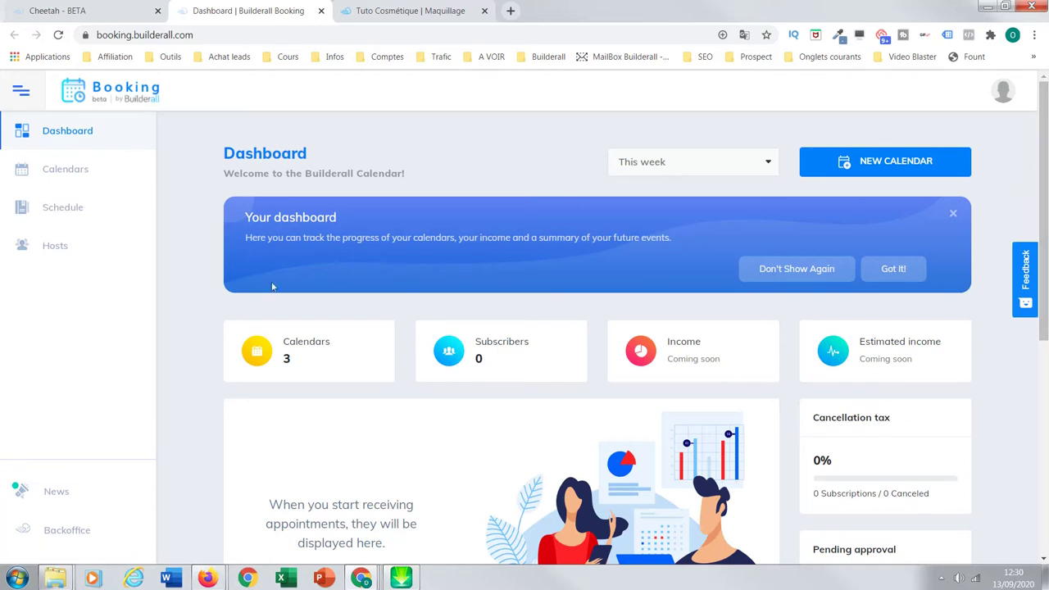
pyautogui.moveTo(1047, 120)
pyautogui.mouseDown()
pyautogui.moveTo(1046, 201)
pyautogui.moveTo(1044, 121)
pyautogui.mouseUp()
pyautogui.click(1001, 95)
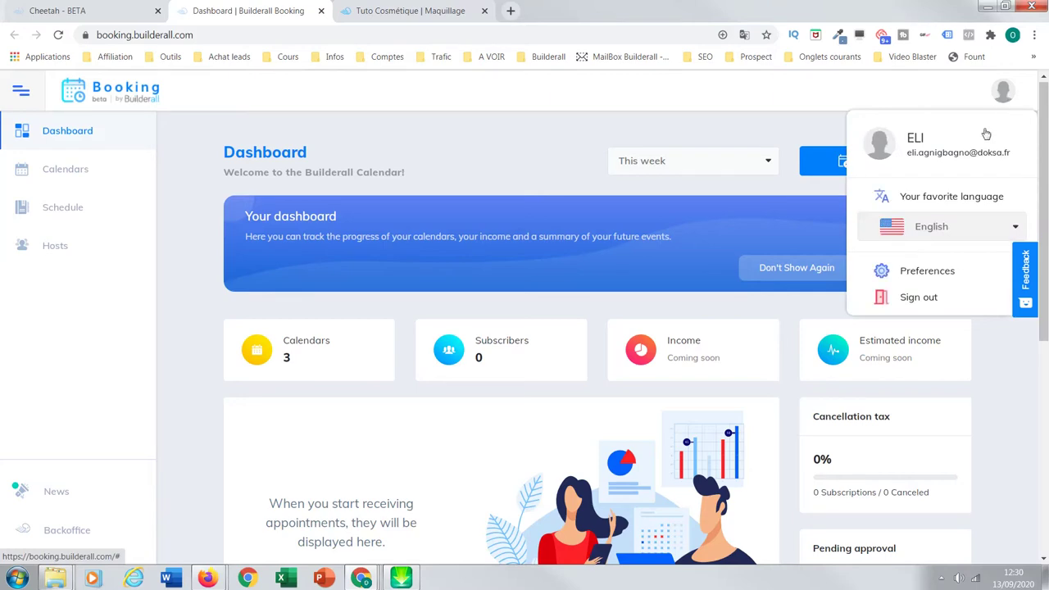
pyautogui.click(1012, 223)
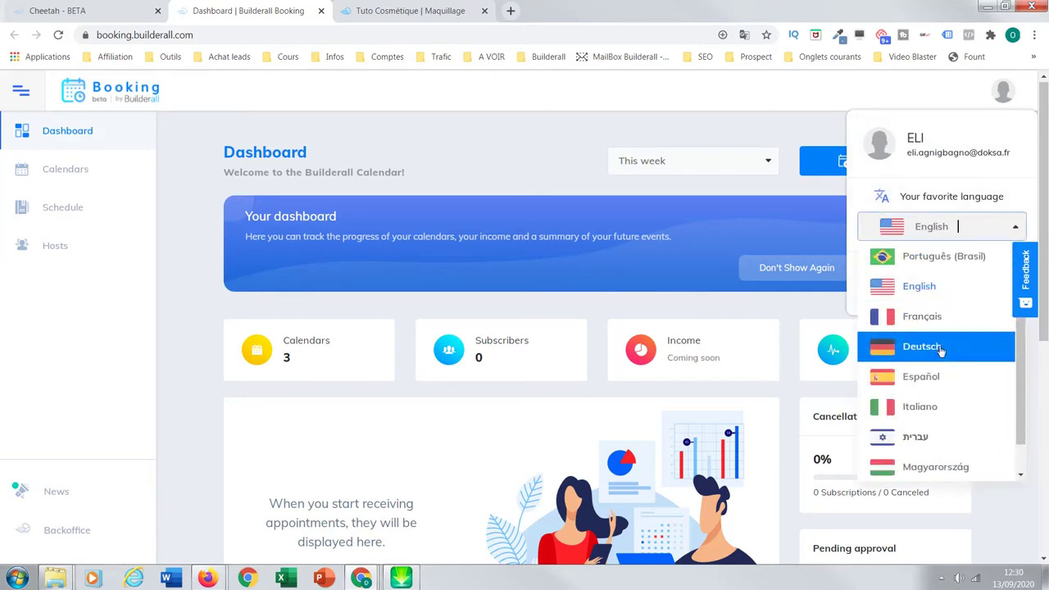
pyautogui.click(941, 320)
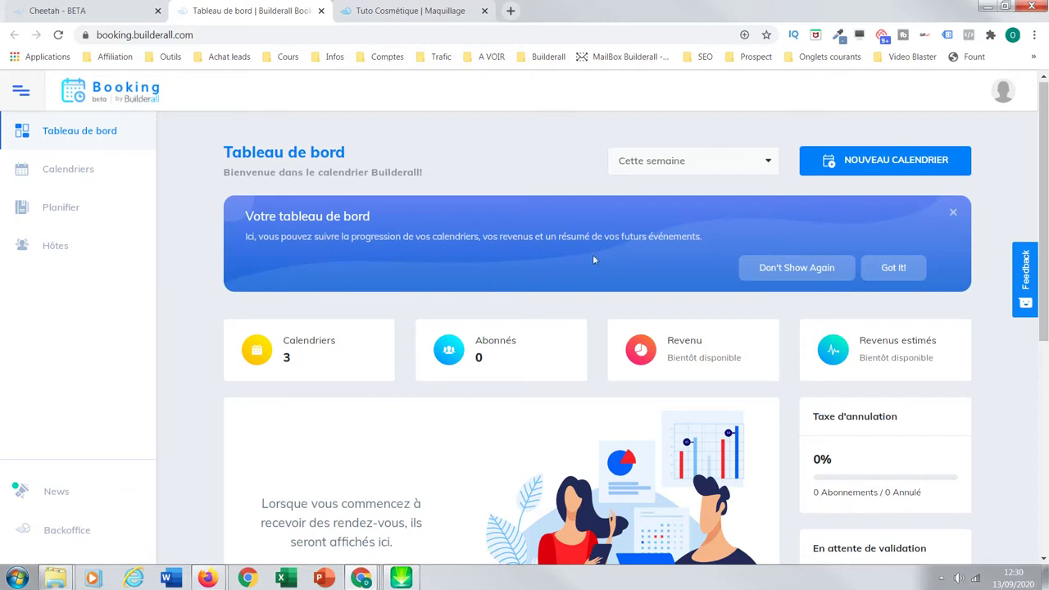
# Examine the Booking dashboard: calendars, subscribers, revenue and estimated revenue cards, cancellation rate, pending approvals and upcoming events.
pyautogui.moveTo(1043, 184); pyautogui.dragTo(1025, 414)
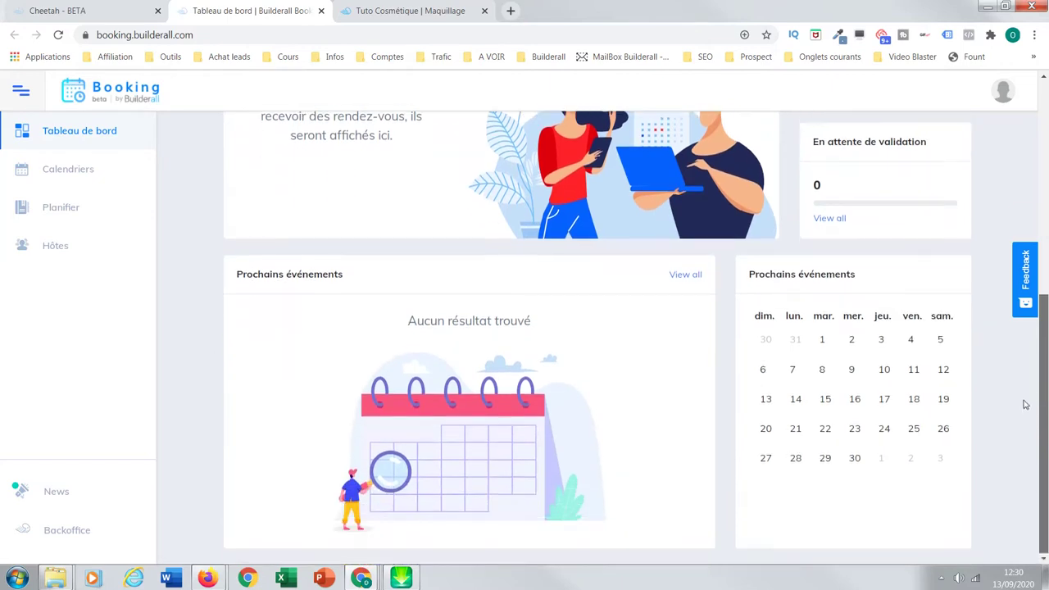
pyautogui.scroll(5, 1023, 420)
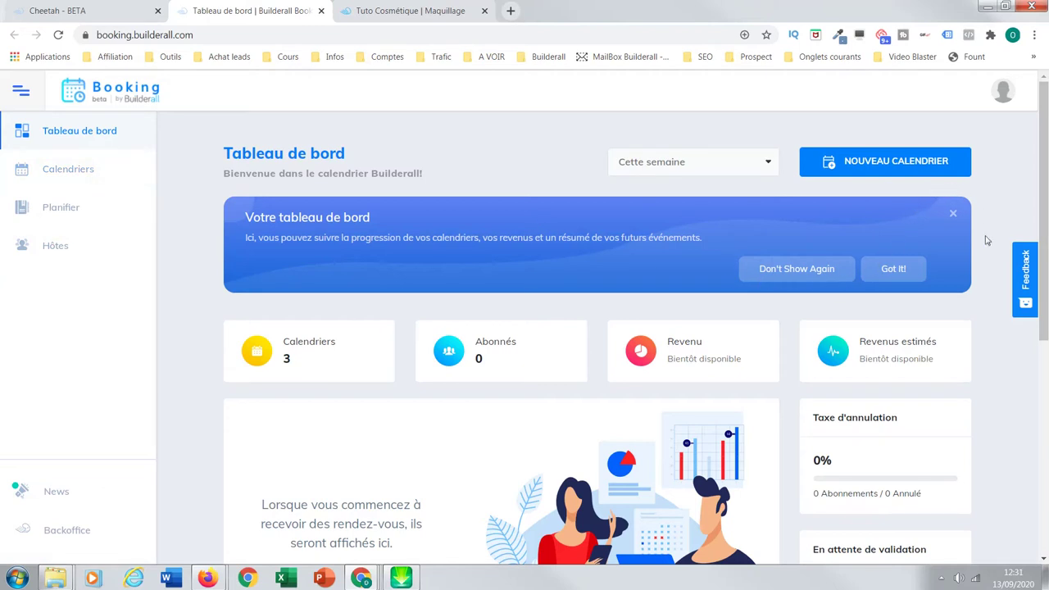
pyautogui.moveTo(1046, 187); pyautogui.dragTo(1028, 162)
pyautogui.moveTo(745, 363); pyautogui.dragTo(663, 346)
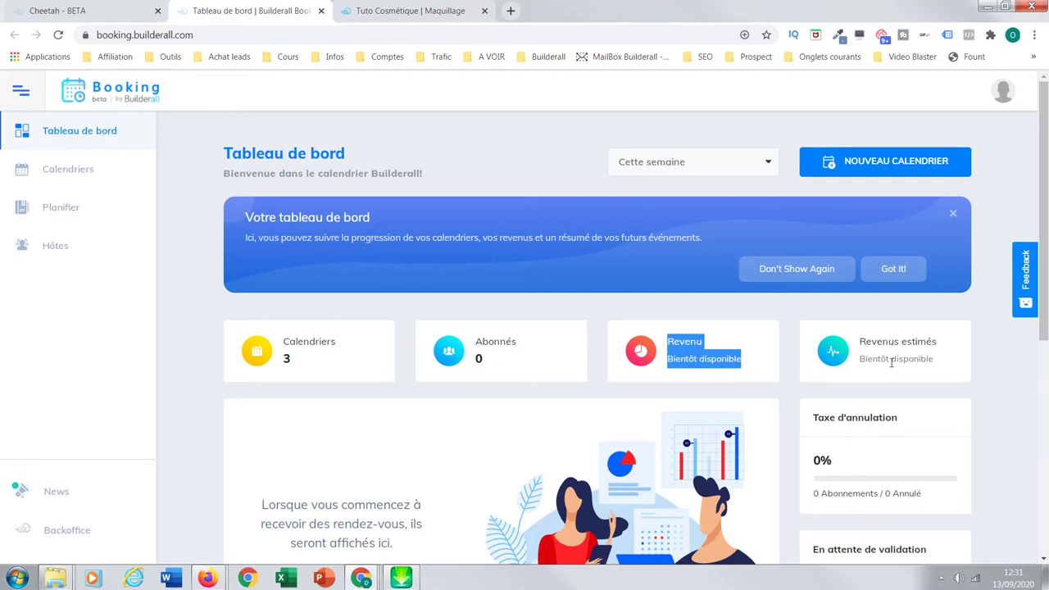
pyautogui.moveTo(941, 366); pyautogui.dragTo(859, 348)
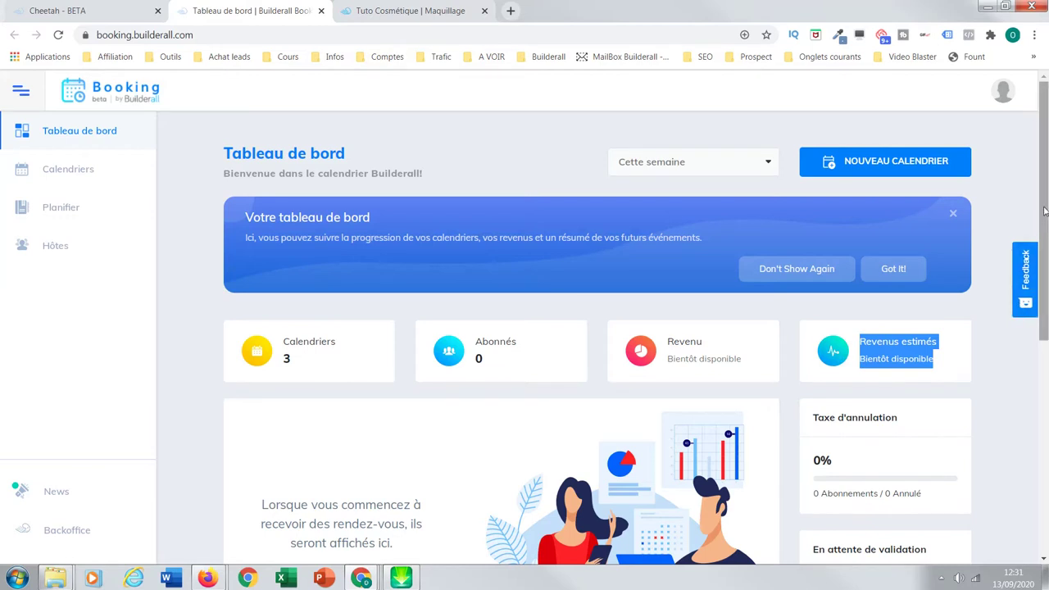
pyautogui.scroll(-1, 1045, 212)
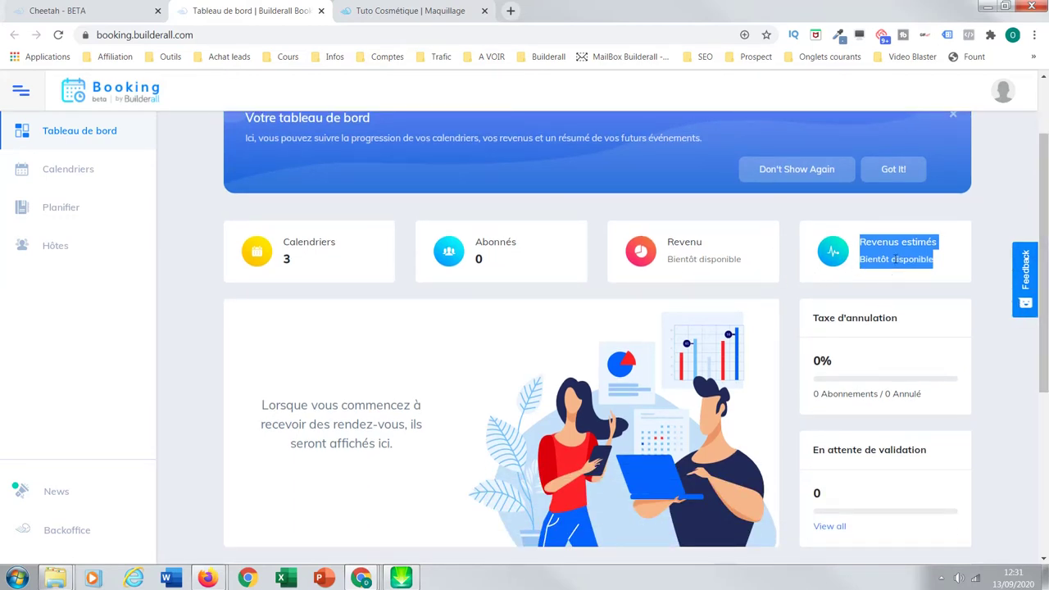
pyautogui.click(986, 228)
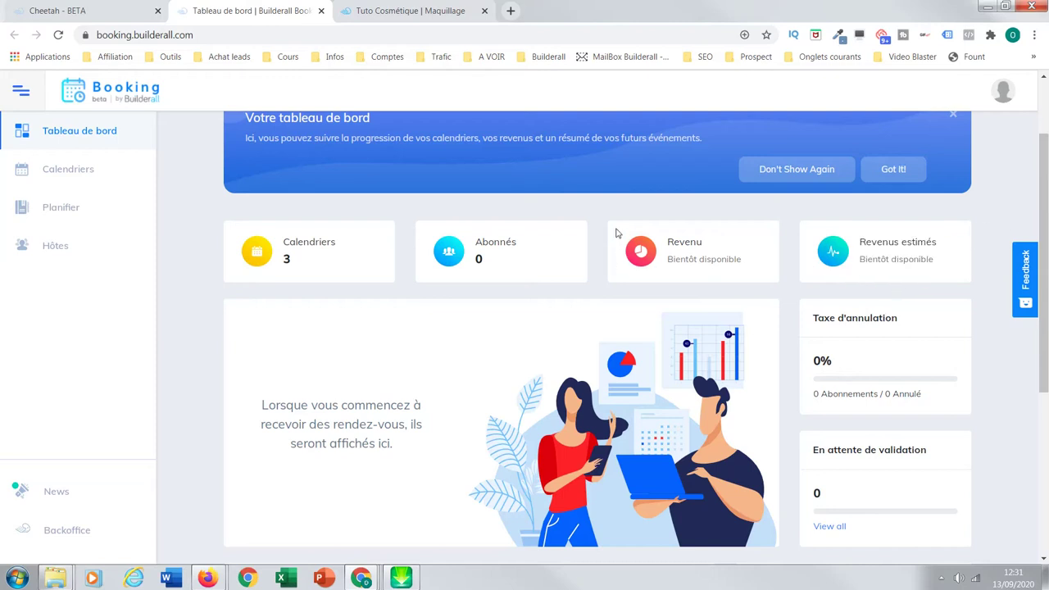
pyautogui.moveTo(604, 223); pyautogui.dragTo(954, 256)
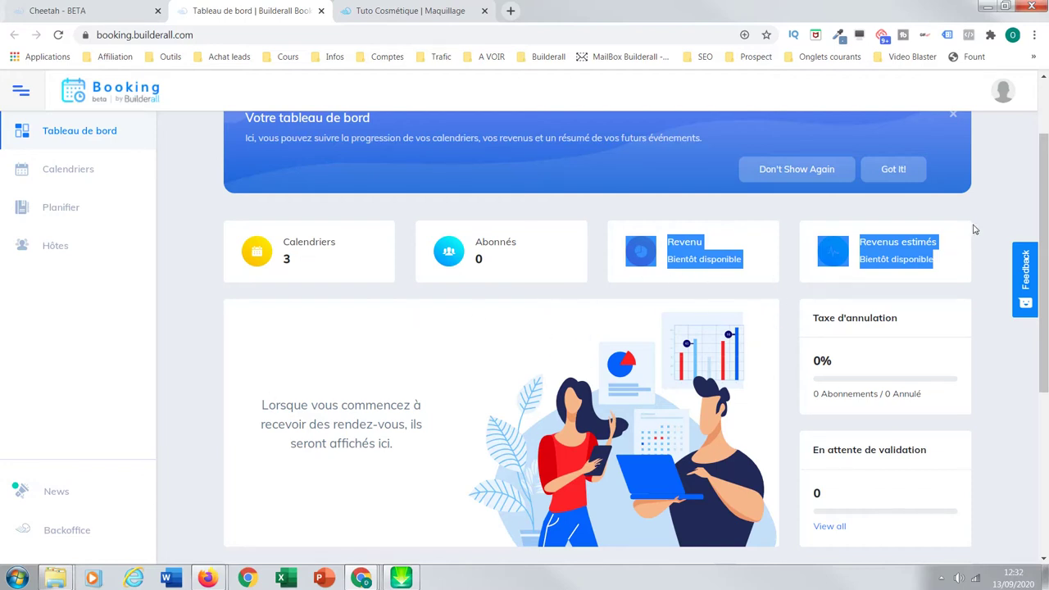
pyautogui.click(793, 251)
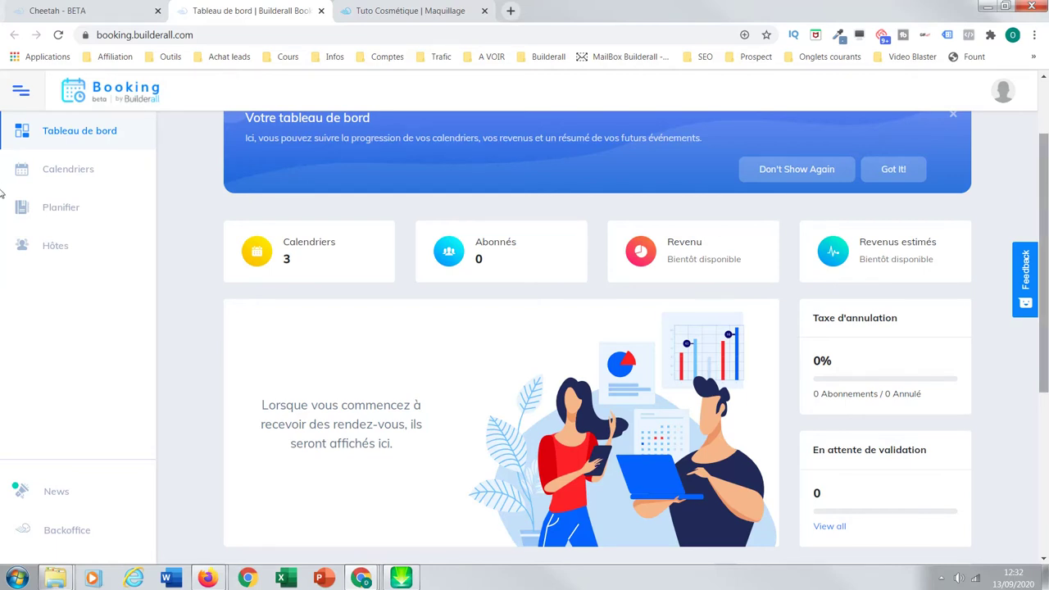
pyautogui.scroll(-4, 1038, 369)
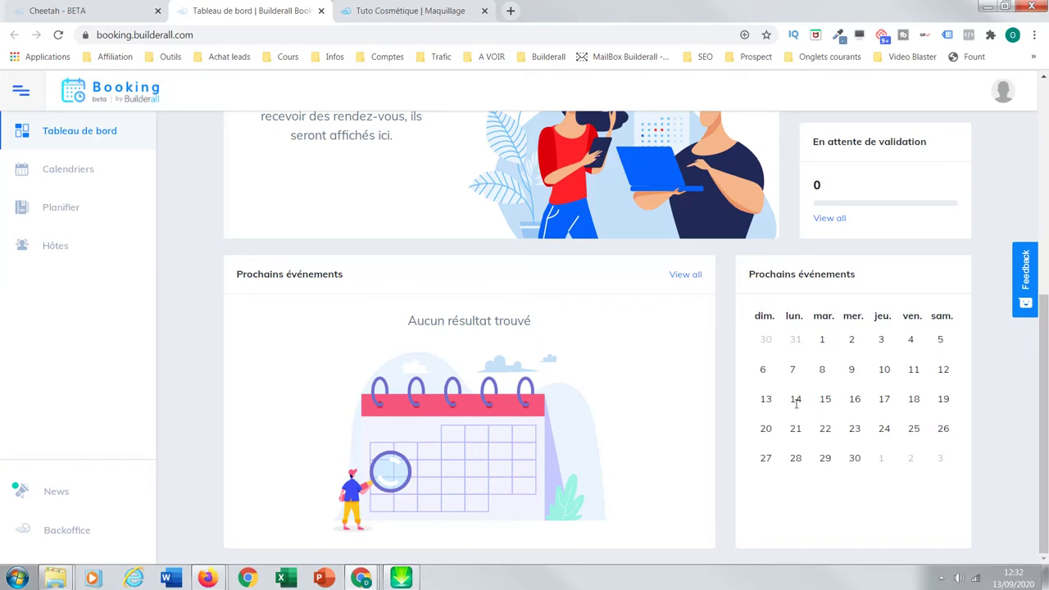
pyautogui.moveTo(1047, 330); pyautogui.dragTo(1048, 345)
pyautogui.scroll(5, 1020, 358)
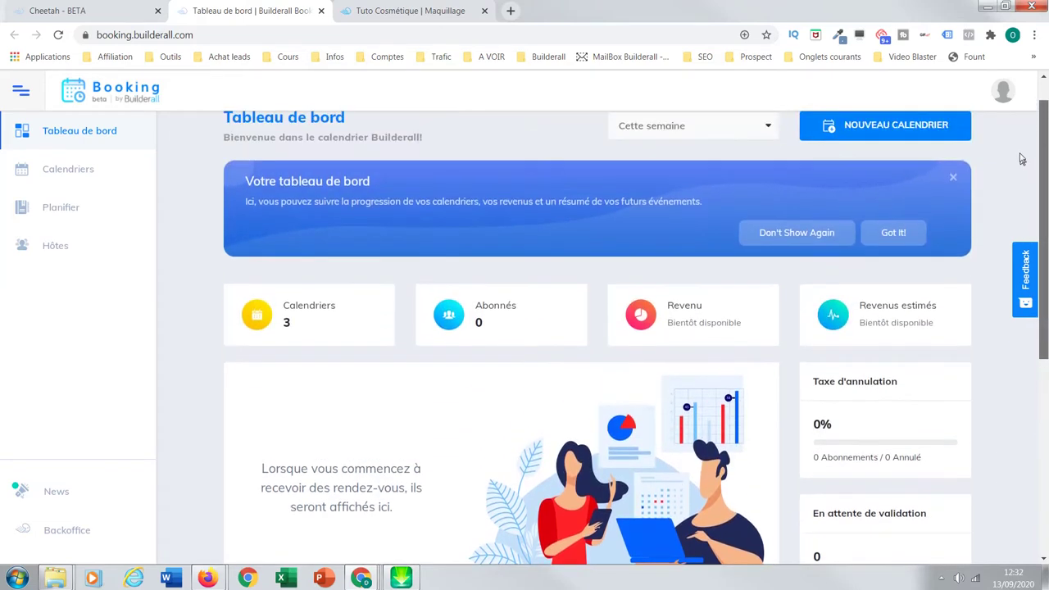
# Open the calendar manager and start creating a new calendar.
pyautogui.click(92, 175)
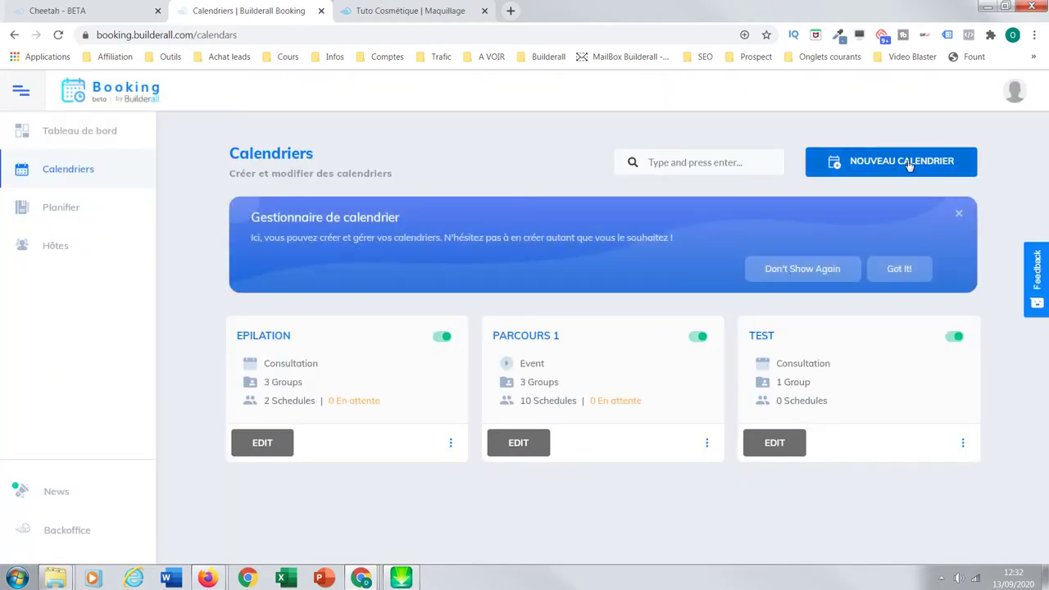
pyautogui.click(77, 133)
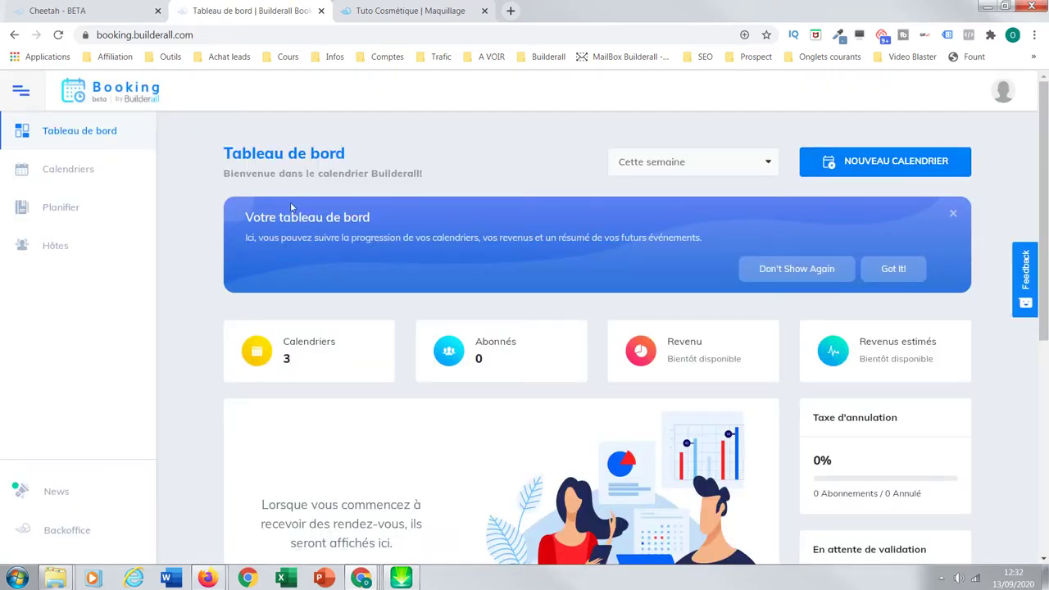
pyautogui.click(70, 169)
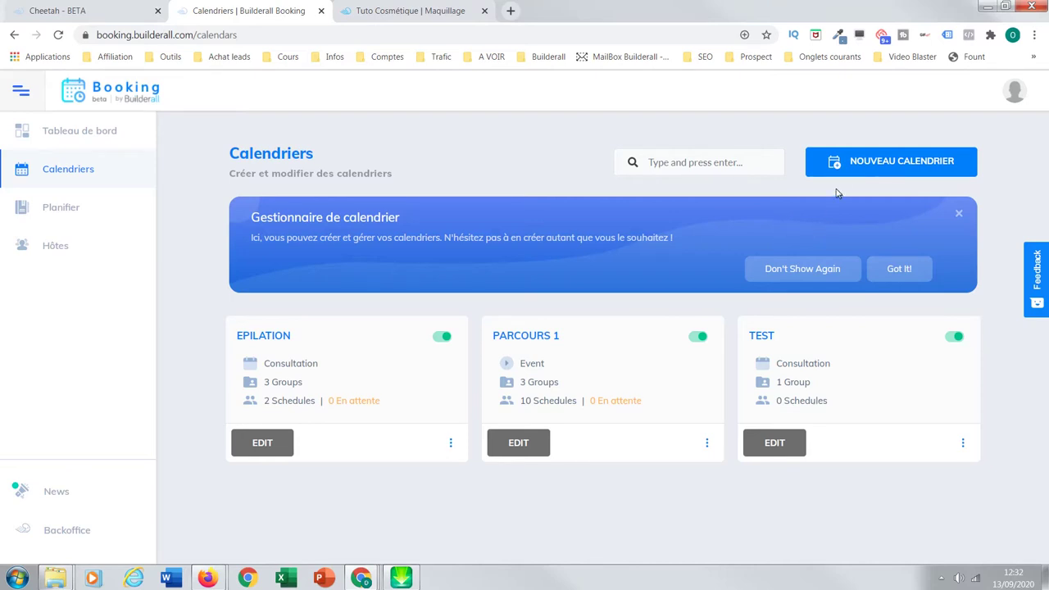
pyautogui.click(913, 175)
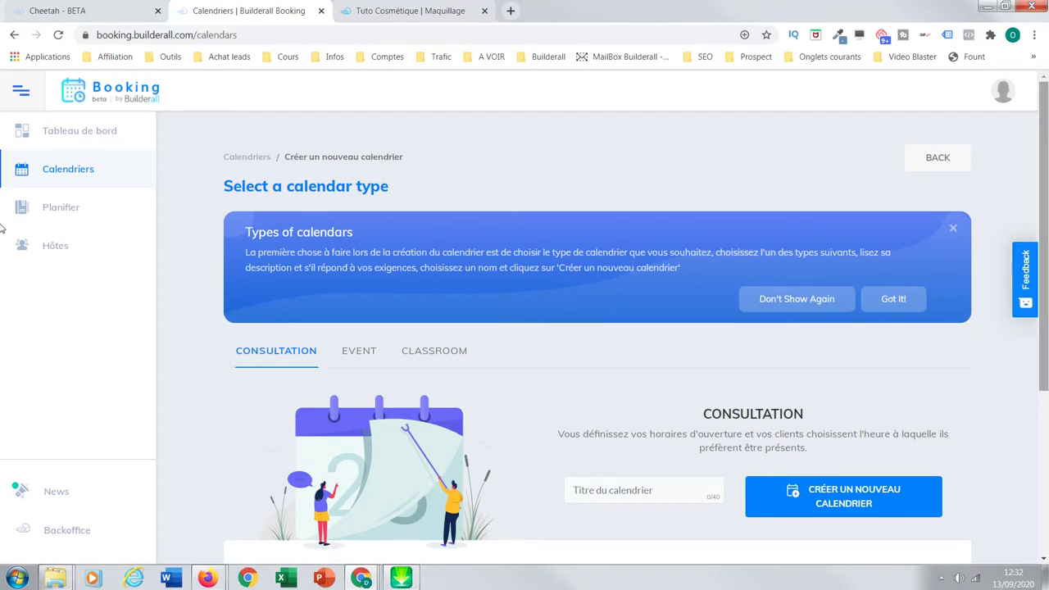
# Examine the Consultation calendar type's usage examples and features, from hair stylist to no overlapping times.
pyautogui.moveTo(1045, 226); pyautogui.dragTo(1038, 366)
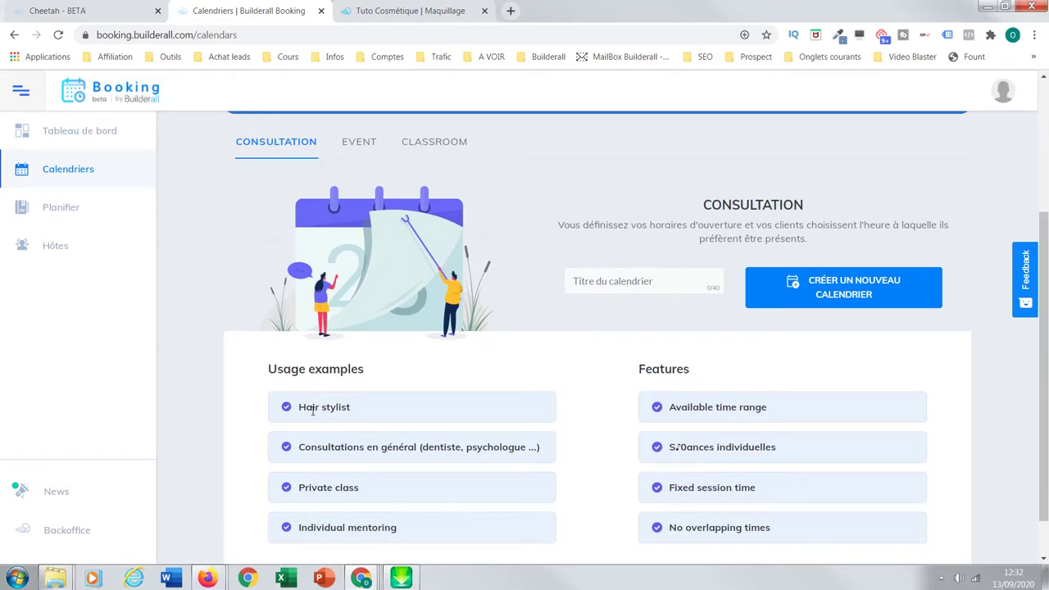
pyautogui.moveTo(366, 413); pyautogui.dragTo(296, 416)
pyautogui.moveTo(291, 453); pyautogui.dragTo(537, 462)
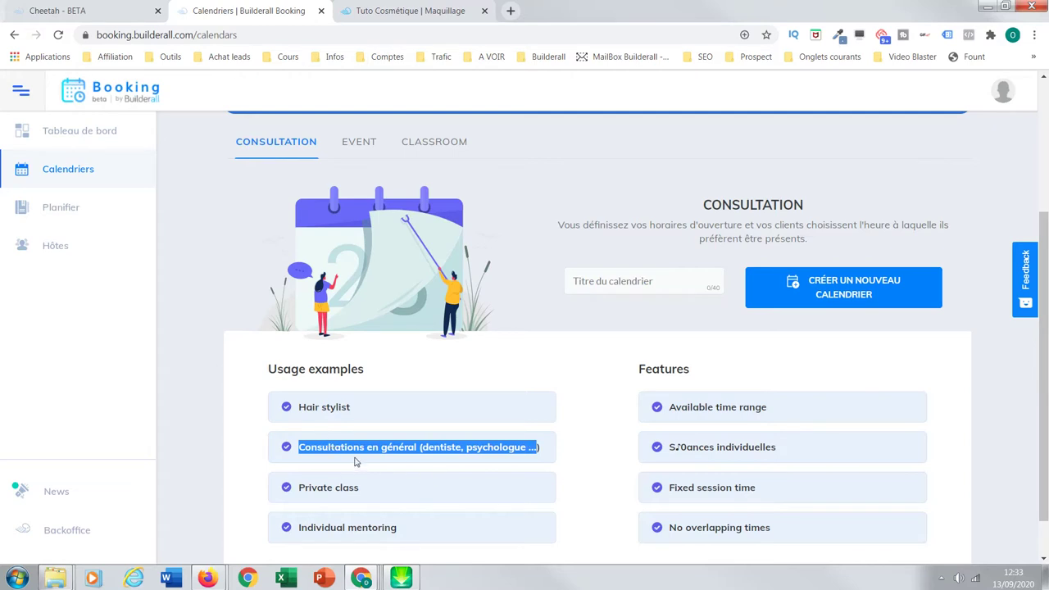
pyautogui.moveTo(369, 492); pyautogui.dragTo(301, 493)
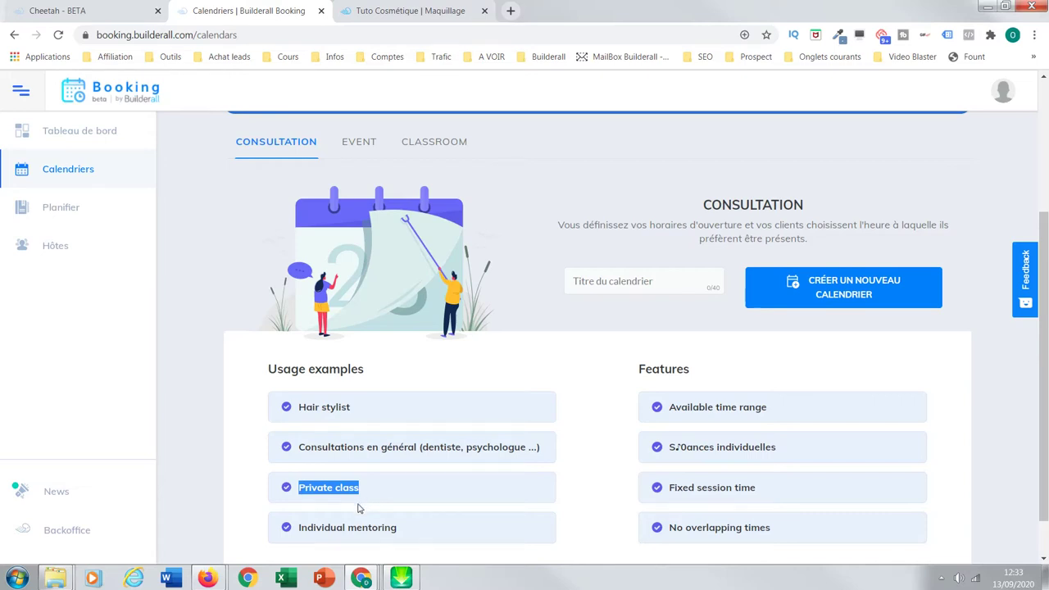
pyautogui.moveTo(411, 538); pyautogui.dragTo(301, 530)
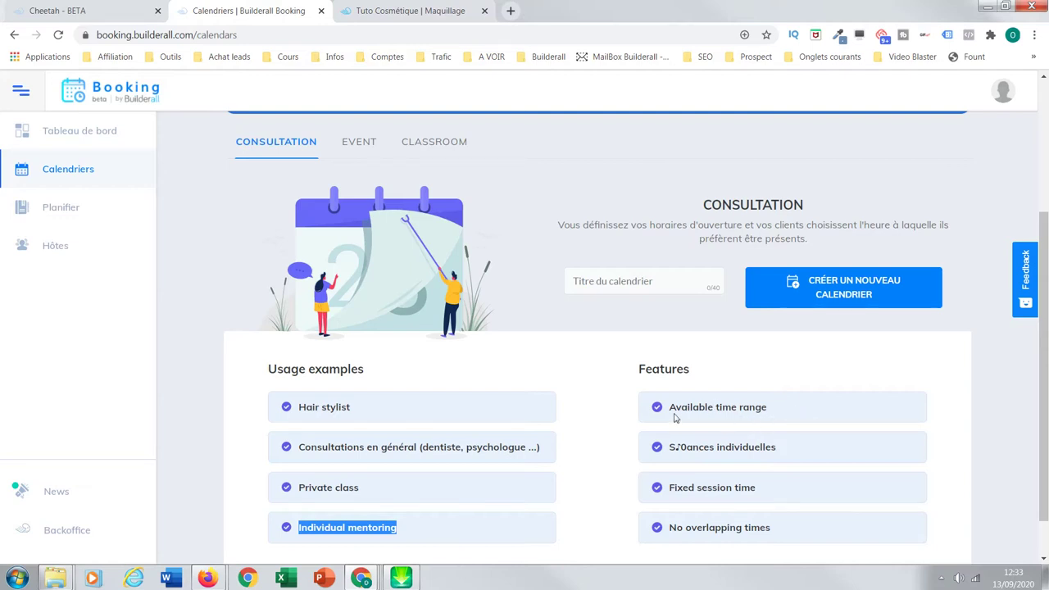
pyautogui.moveTo(668, 413); pyautogui.dragTo(771, 421)
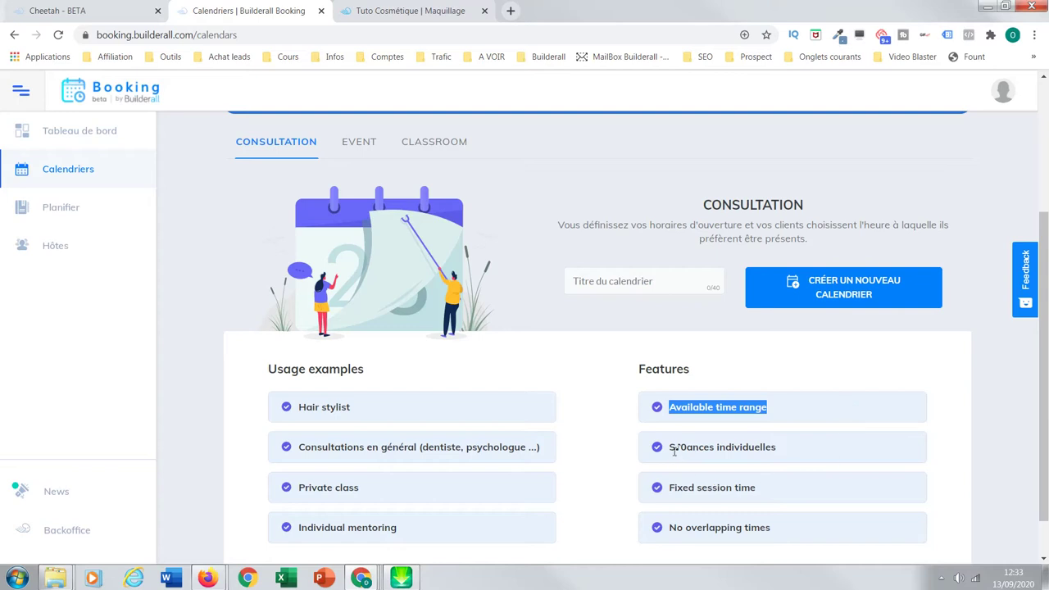
pyautogui.moveTo(671, 449); pyautogui.dragTo(774, 447)
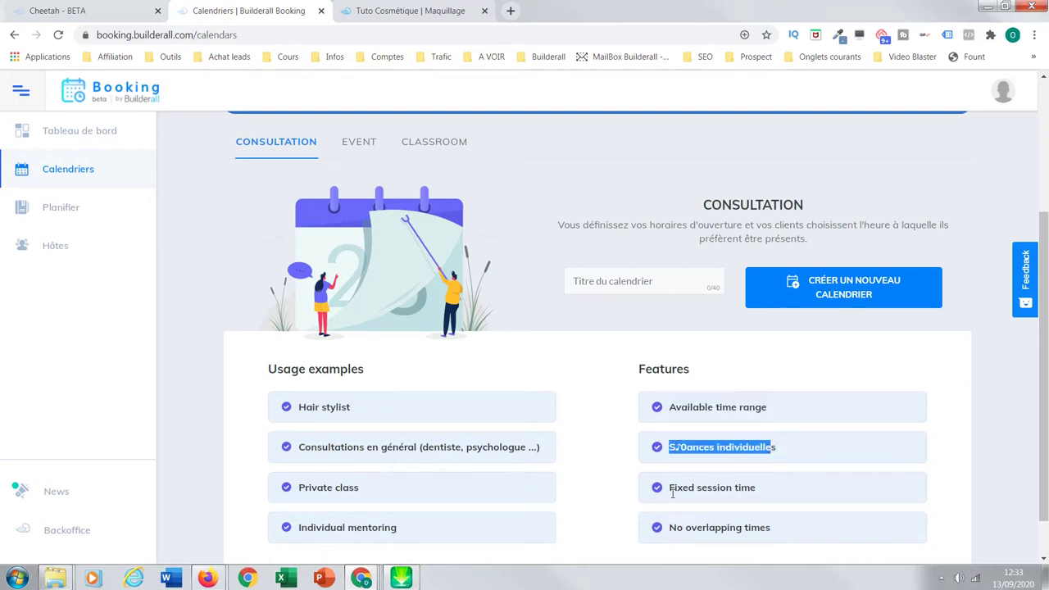
pyautogui.moveTo(671, 488); pyautogui.dragTo(756, 487)
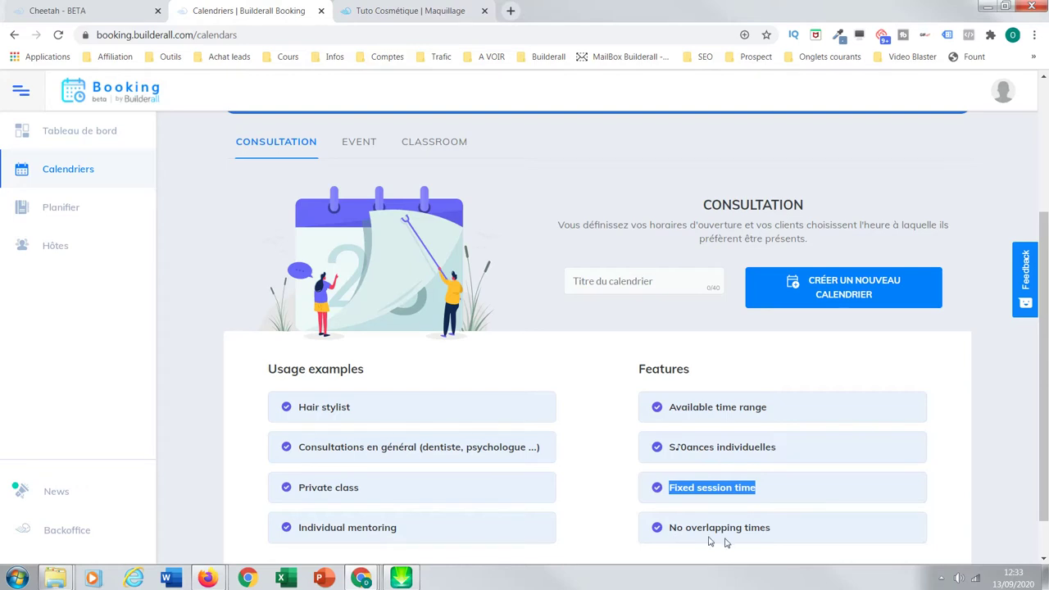
pyautogui.moveTo(671, 529); pyautogui.dragTo(778, 534)
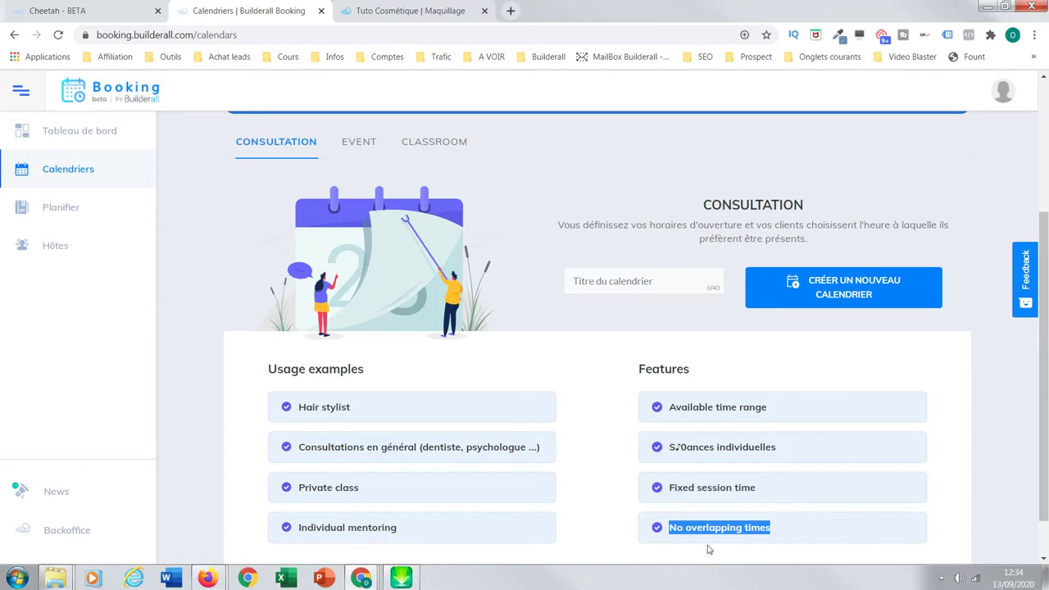
# Examine the Event calendar type's usage examples and its features for date, multiple registrations and user limits.
pyautogui.click(364, 144)
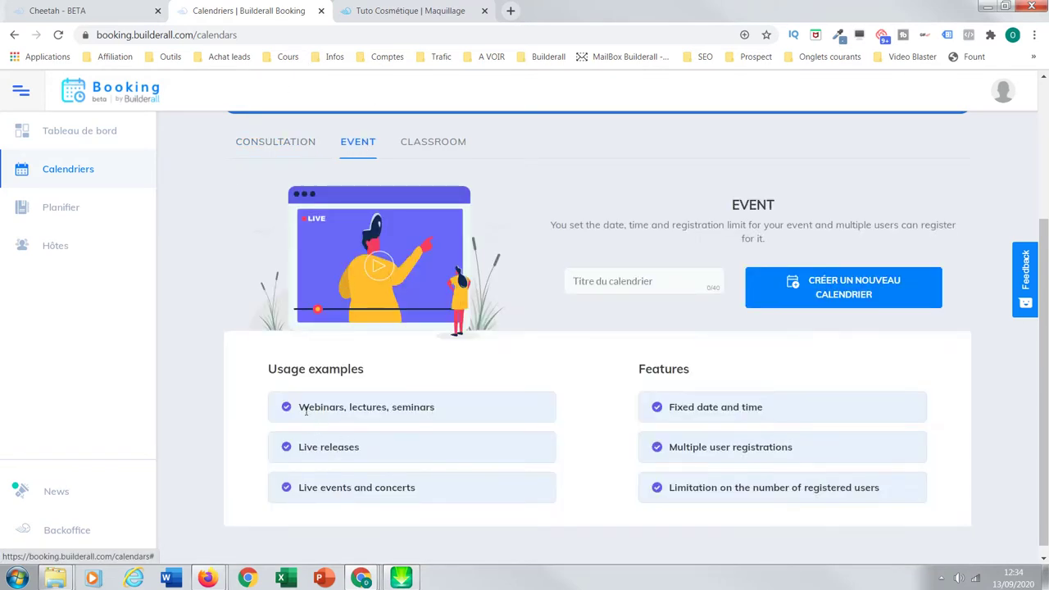
pyautogui.moveTo(300, 408); pyautogui.dragTo(450, 412)
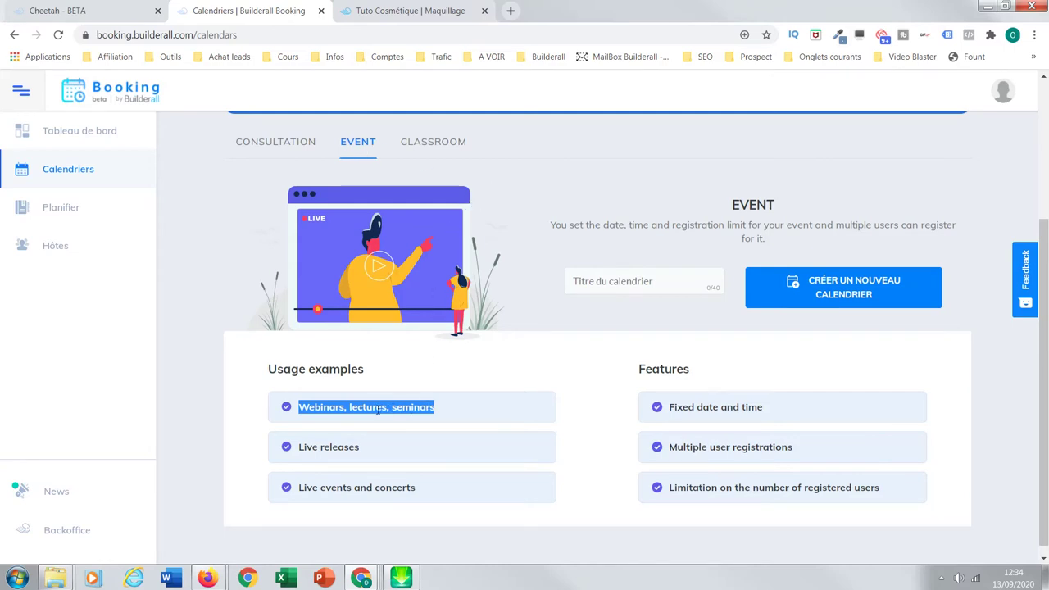
pyautogui.moveTo(300, 446); pyautogui.dragTo(382, 460)
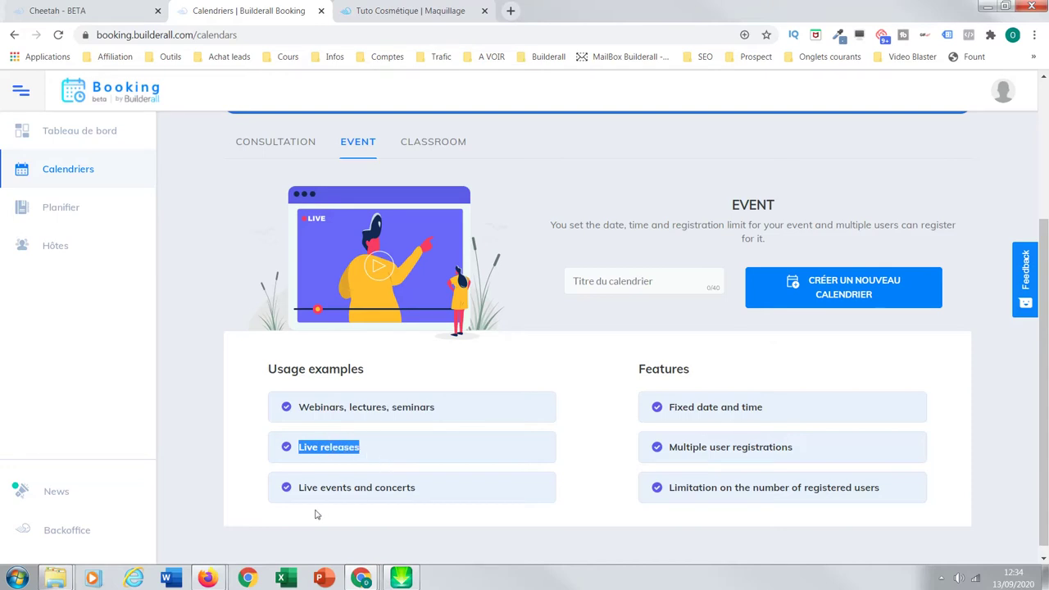
pyautogui.moveTo(303, 488); pyautogui.dragTo(473, 435)
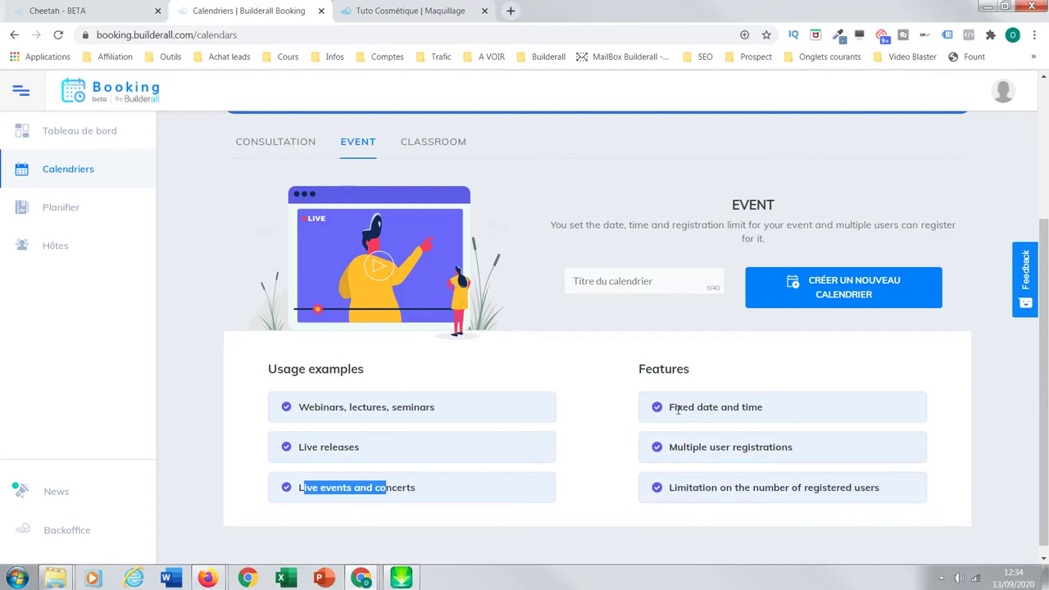
pyautogui.moveTo(669, 409); pyautogui.dragTo(772, 411)
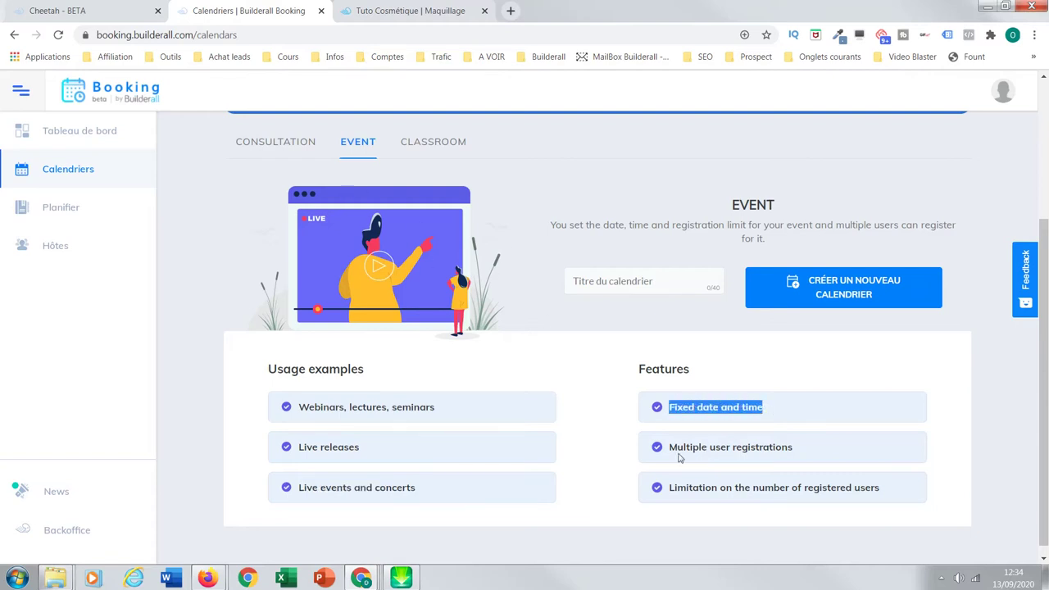
pyautogui.moveTo(670, 447); pyautogui.dragTo(811, 454)
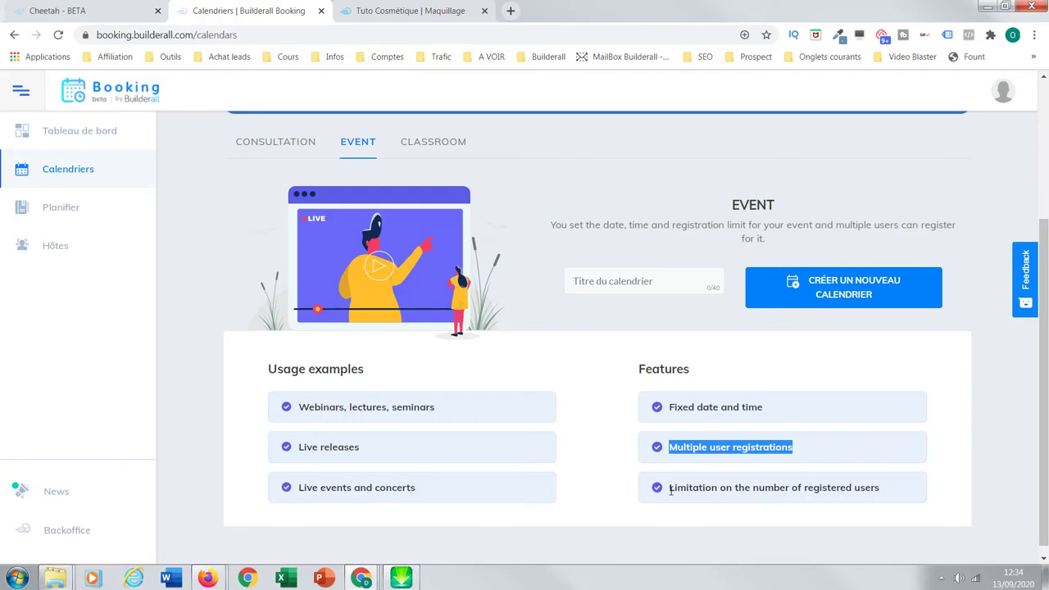
pyautogui.moveTo(671, 490); pyautogui.dragTo(883, 494)
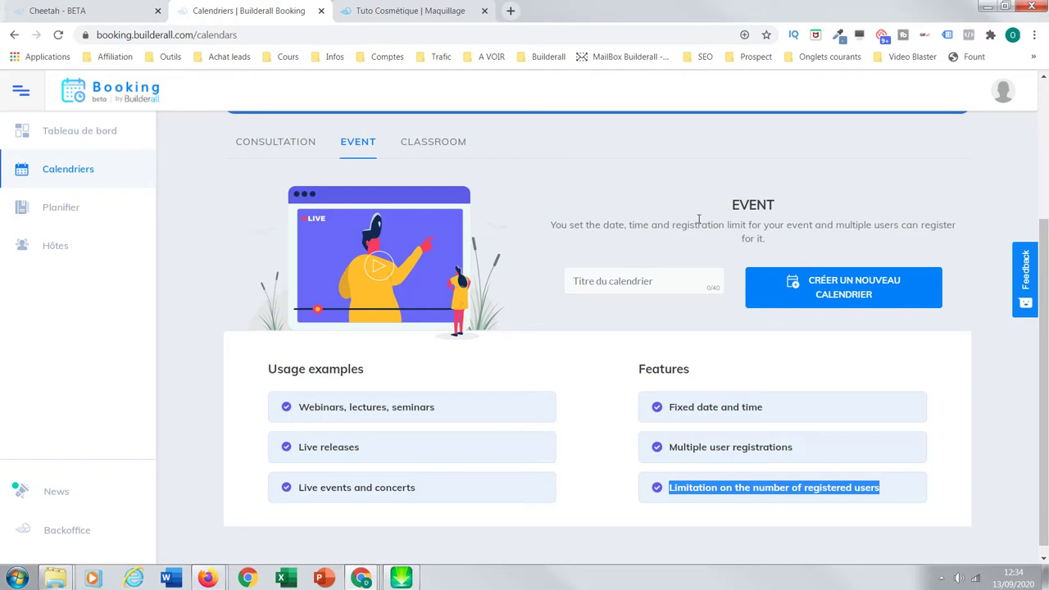
# Examine the Classroom calendar type's features: subscription limit, multi-user registration, predefined recurrence, and fixed date, time and duration.
pyautogui.click(435, 146)
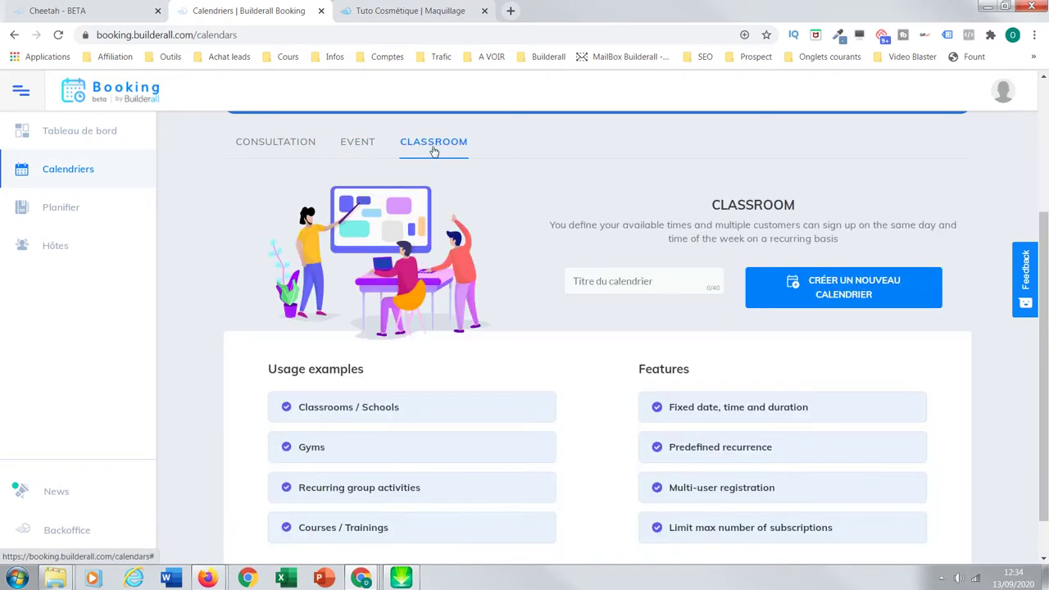
pyautogui.moveTo(1044, 248); pyautogui.dragTo(1047, 284)
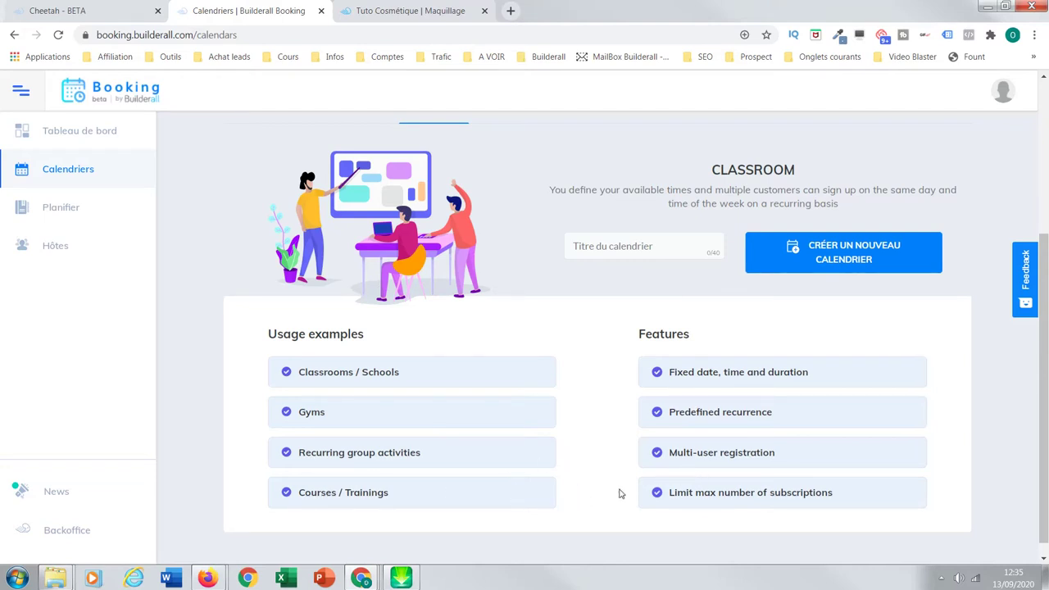
pyautogui.moveTo(835, 491); pyautogui.dragTo(724, 476)
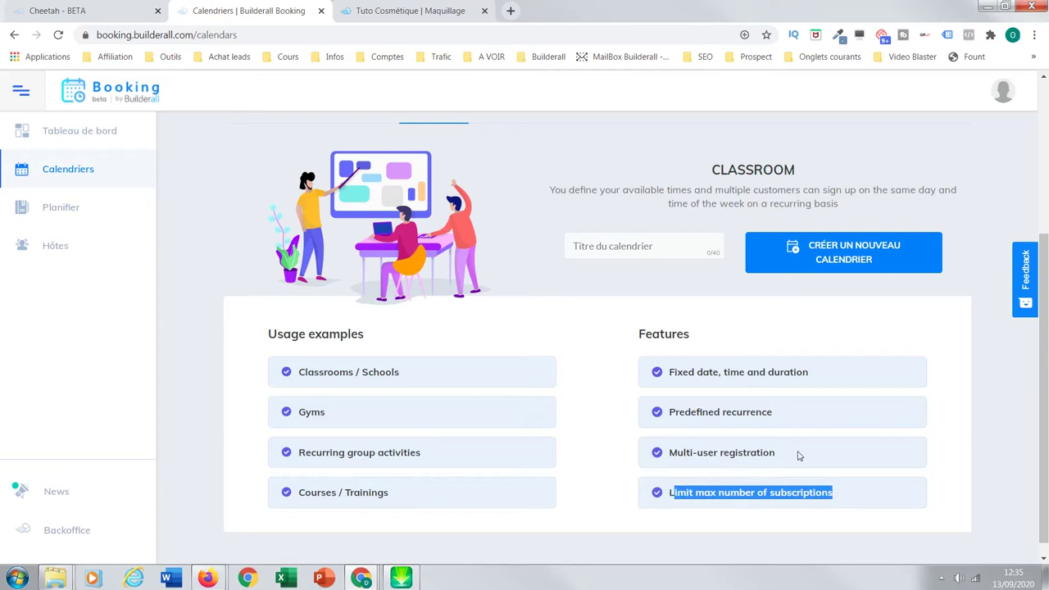
pyautogui.moveTo(787, 457); pyautogui.dragTo(668, 453)
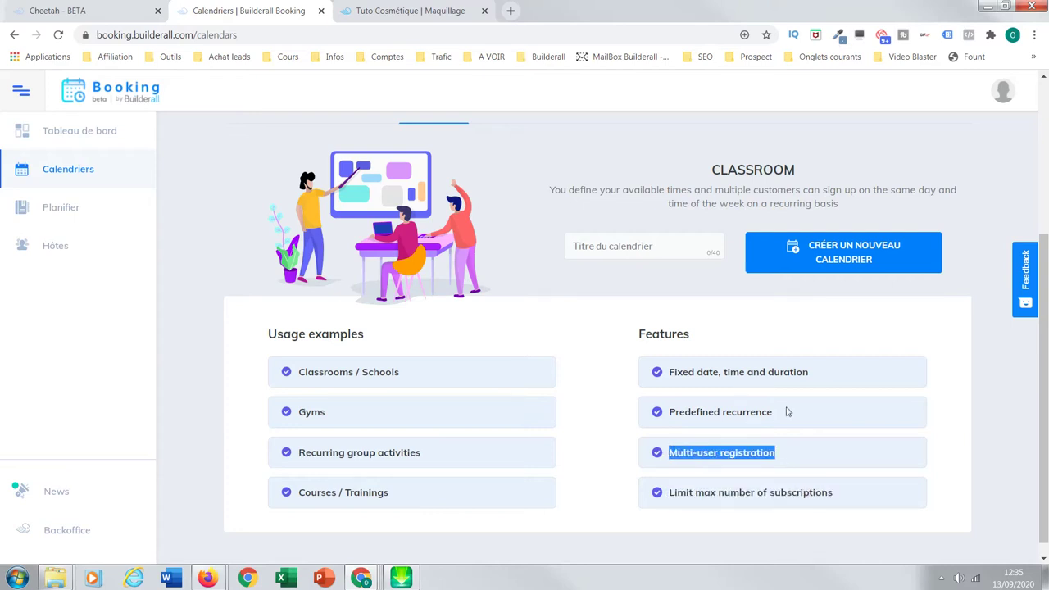
pyautogui.moveTo(788, 415); pyautogui.dragTo(669, 412)
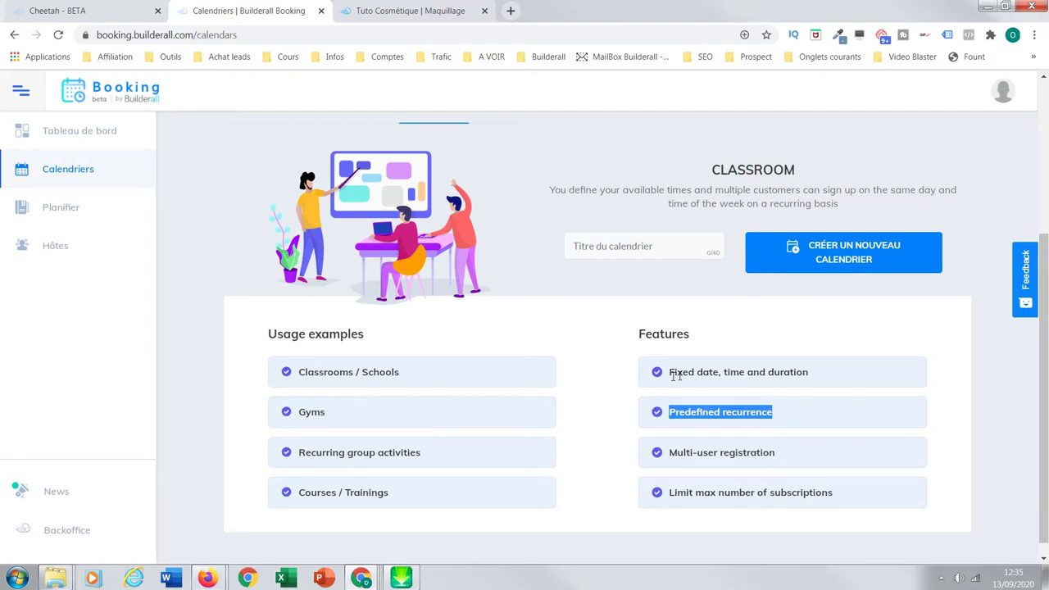
pyautogui.moveTo(672, 376); pyautogui.dragTo(867, 379)
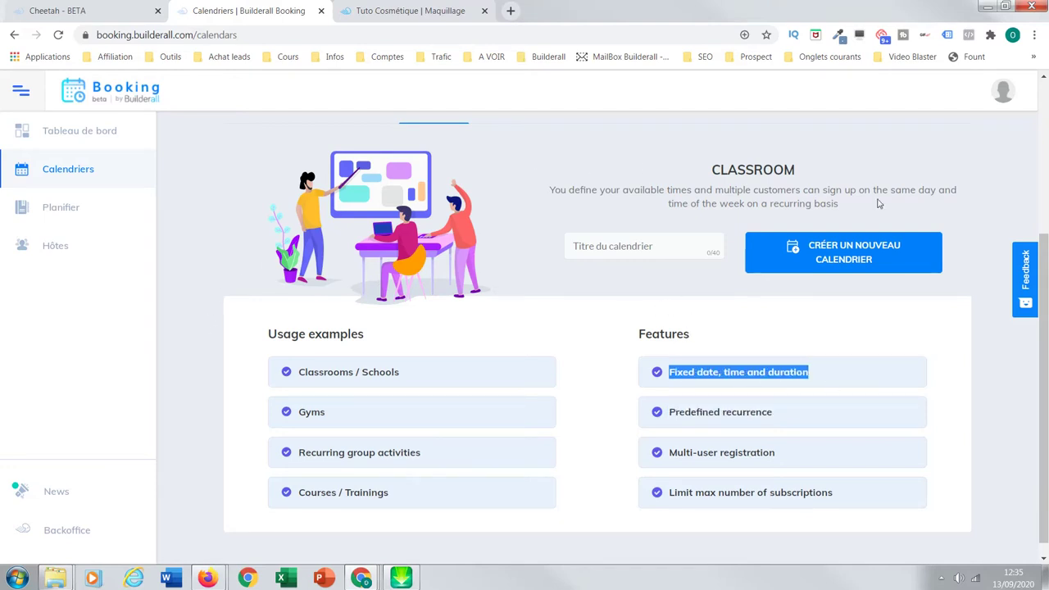
pyautogui.scroll(2, 597, 338)
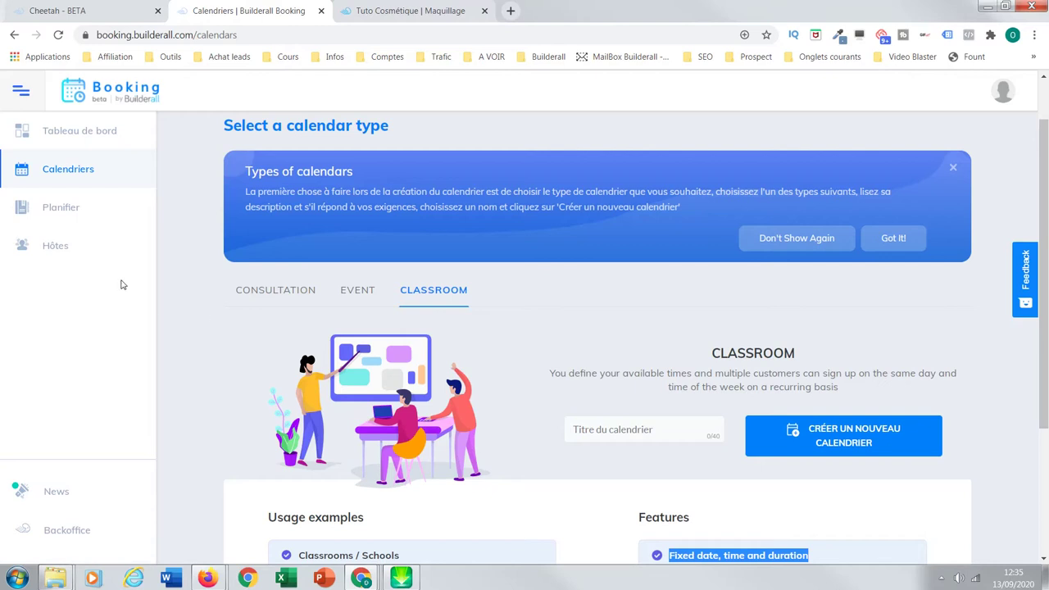
# Open the Planifier section and look over the monthly appointment calendar for Septembre 2020.
pyautogui.click(68, 211)
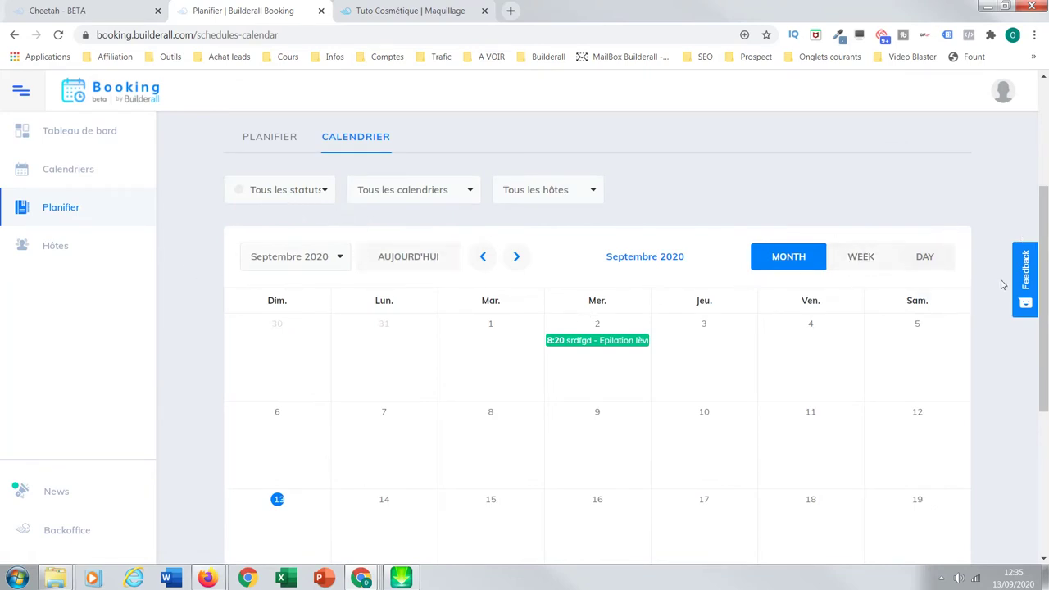
pyautogui.scroll(-3, 1045, 281)
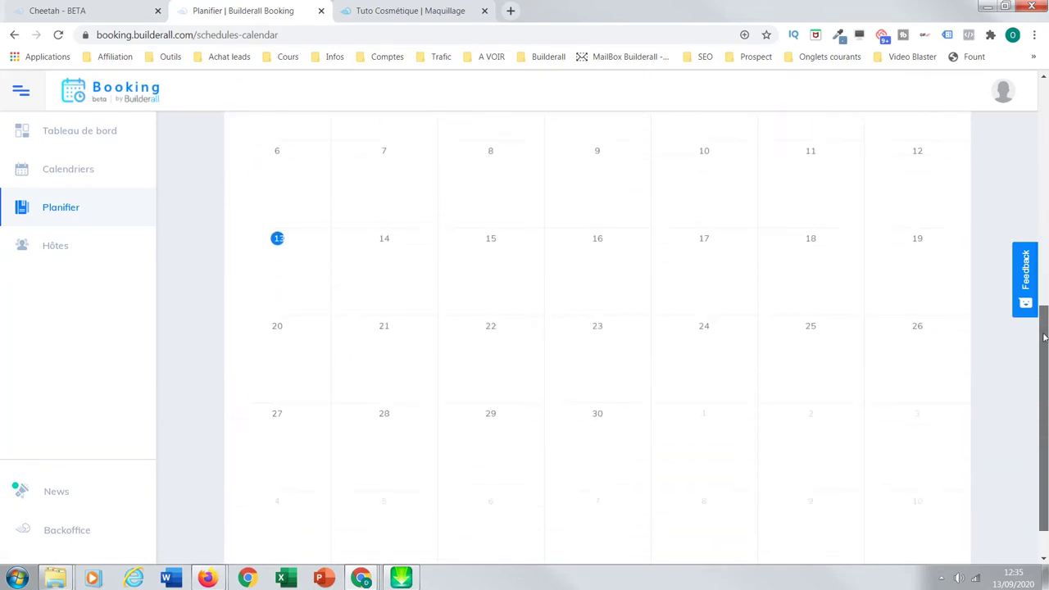
pyautogui.scroll(4, 1045, 281)
pyautogui.scroll(1, 2, 204)
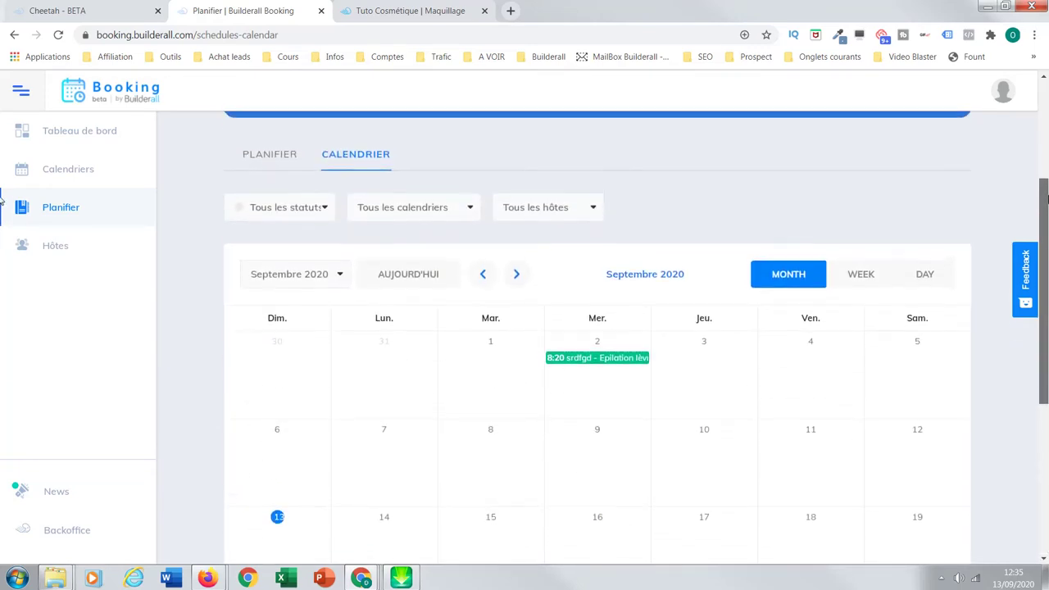
pyautogui.scroll(-1, 4, 209)
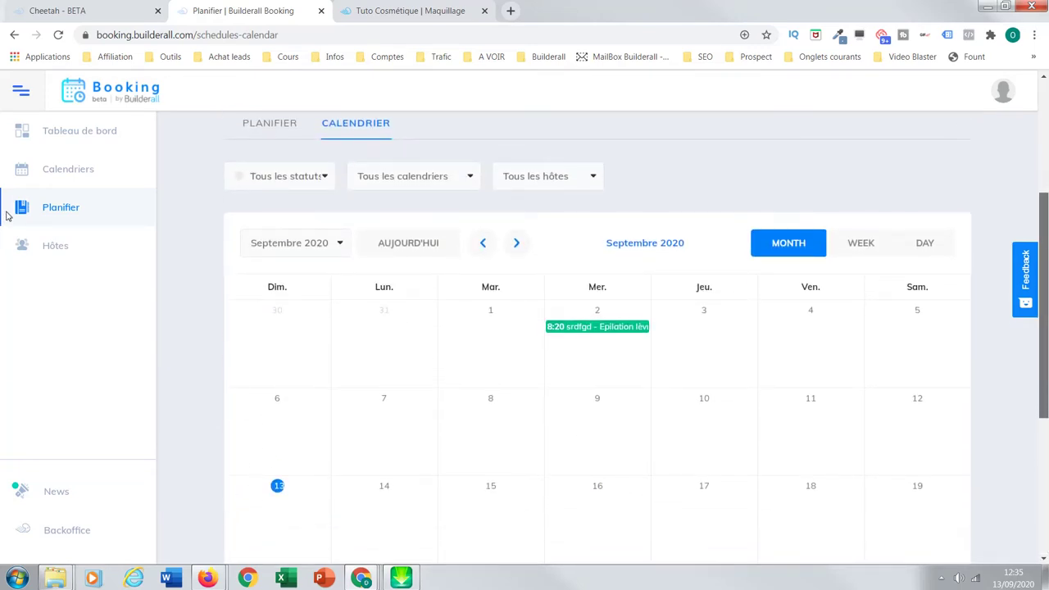
# View the schedule by week, return it to the month view, and display Octobre 2020.
pyautogui.click(859, 248)
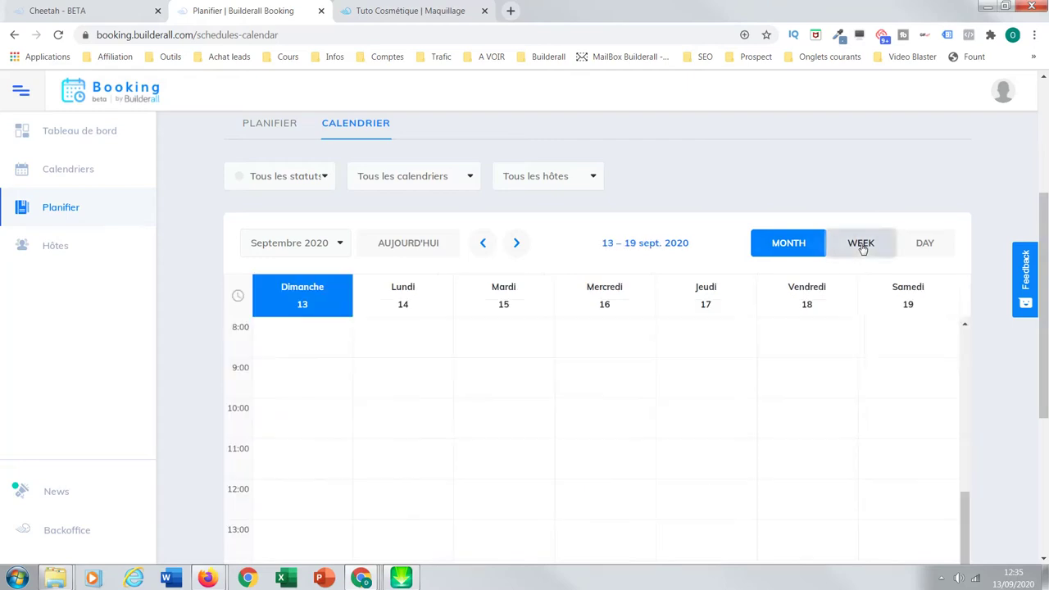
pyautogui.click(792, 253)
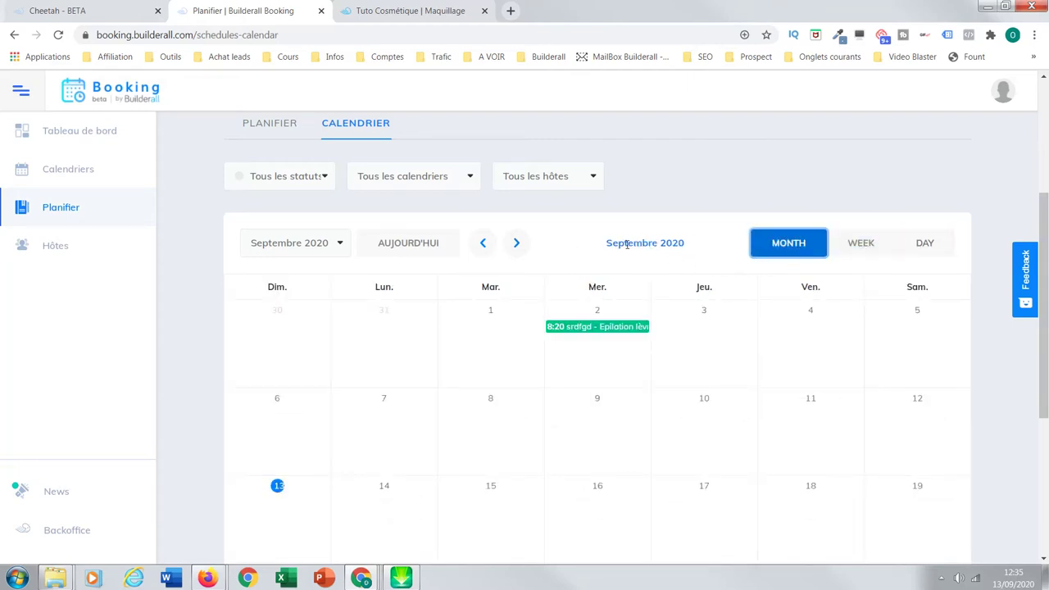
pyautogui.click(340, 245)
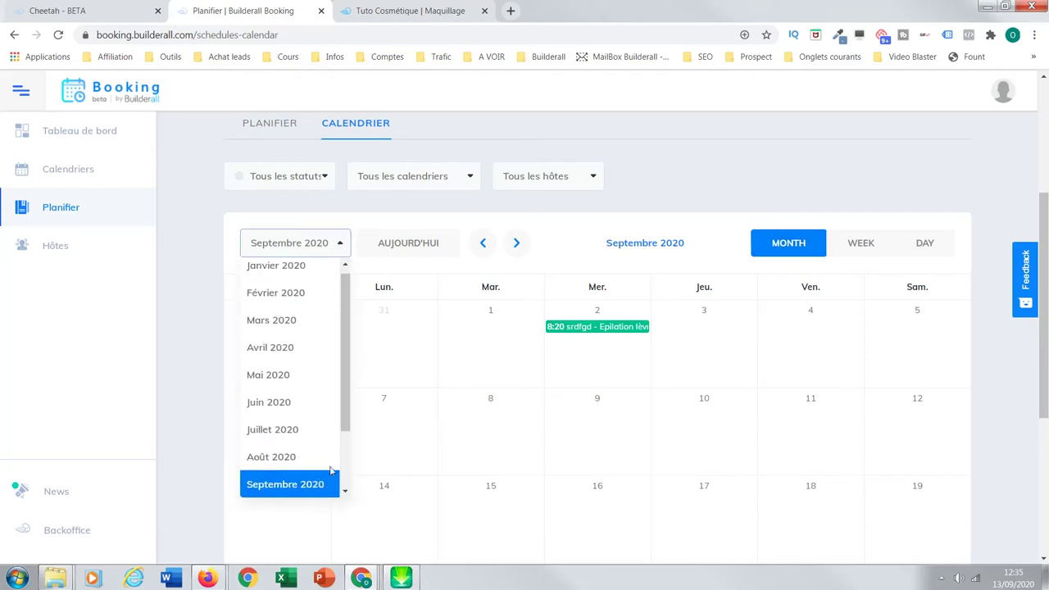
pyautogui.scroll(-3, 330, 469)
pyautogui.click(307, 426)
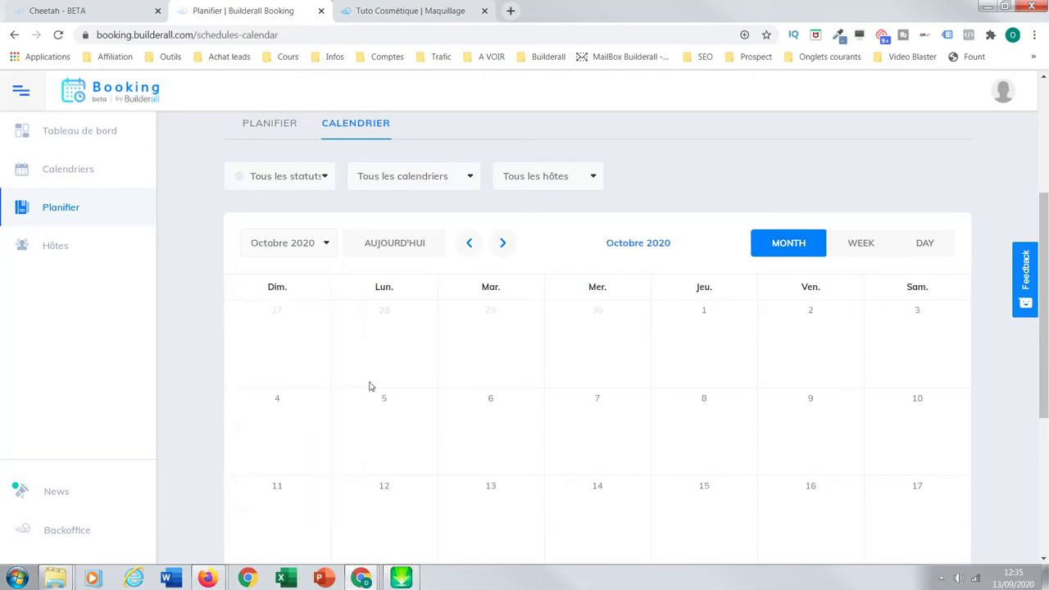
# Review the Hôtes section's explanation and host list, and return to the calendar manager.
pyautogui.click(60, 248)
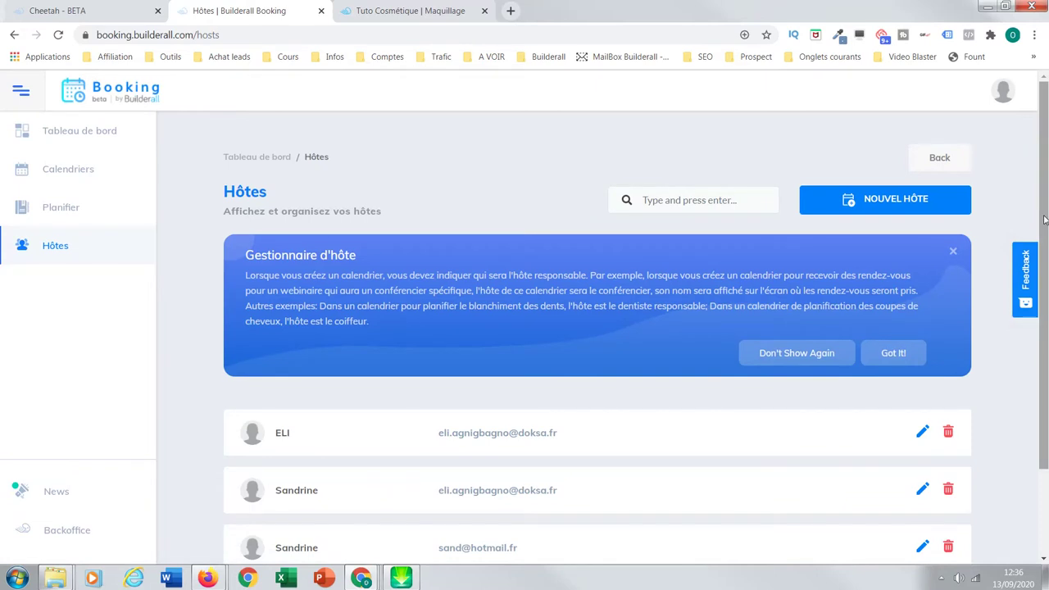
pyautogui.scroll(-2, 1045, 219)
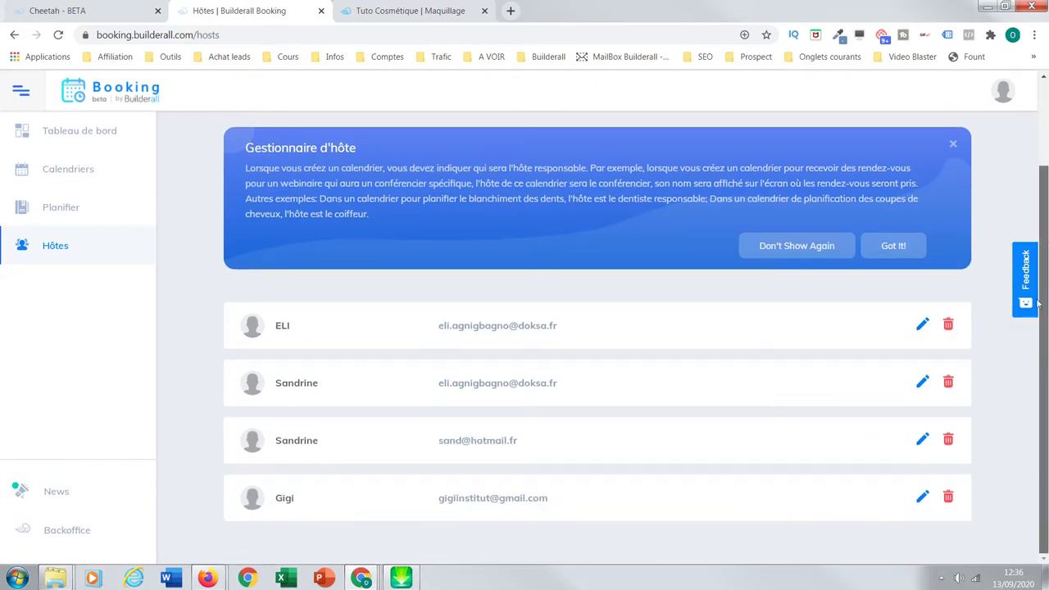
pyautogui.scroll(1, 1038, 305)
pyautogui.scroll(-1, 406, 426)
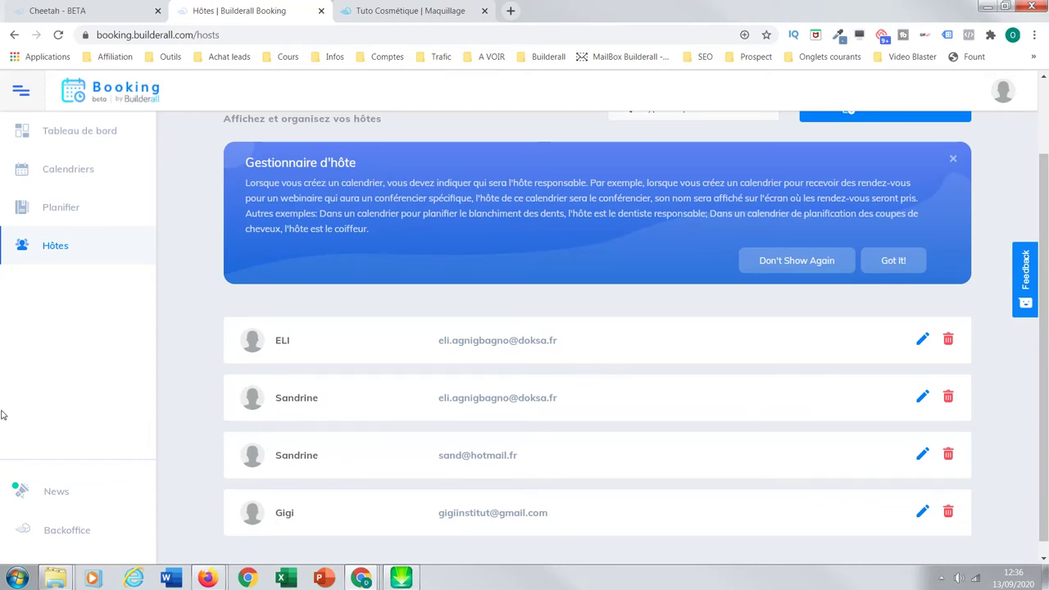
pyautogui.scroll(1, 1038, 420)
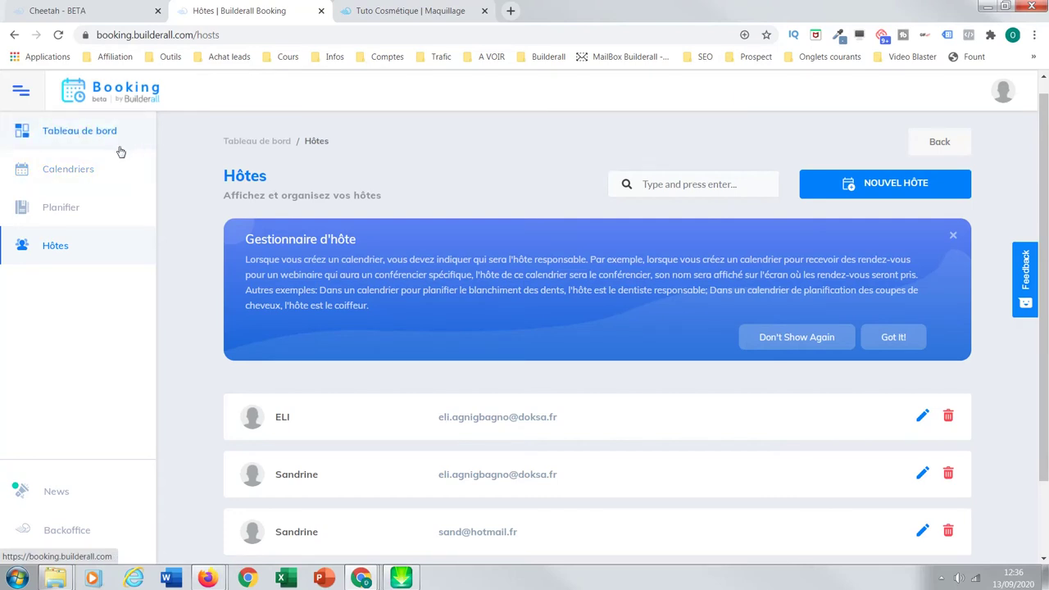
pyautogui.click(72, 169)
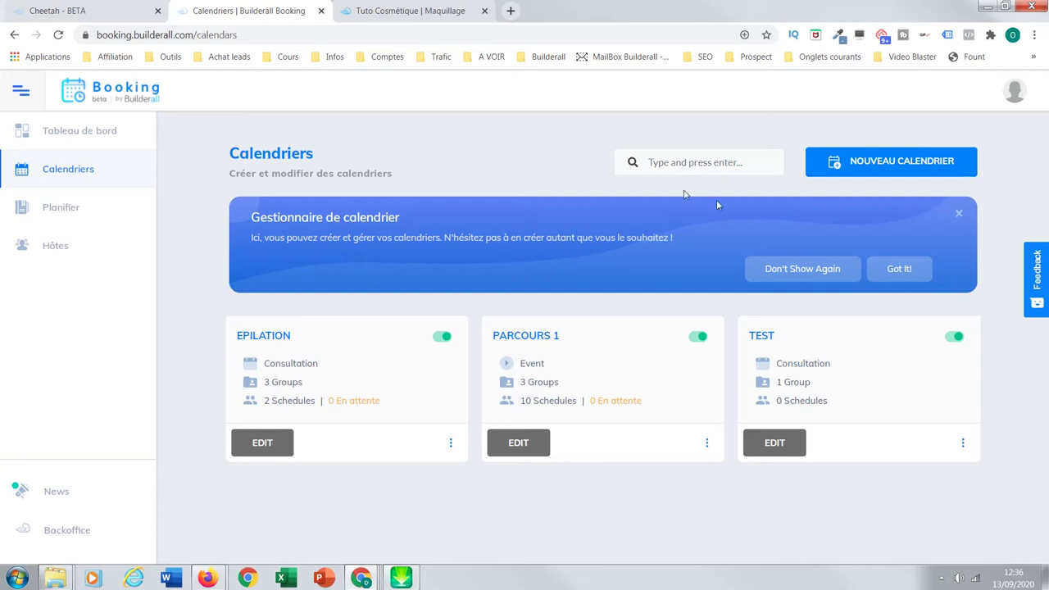
# Create a new Consultation calendar titled "Site salon de beauté".
pyautogui.click(899, 168)
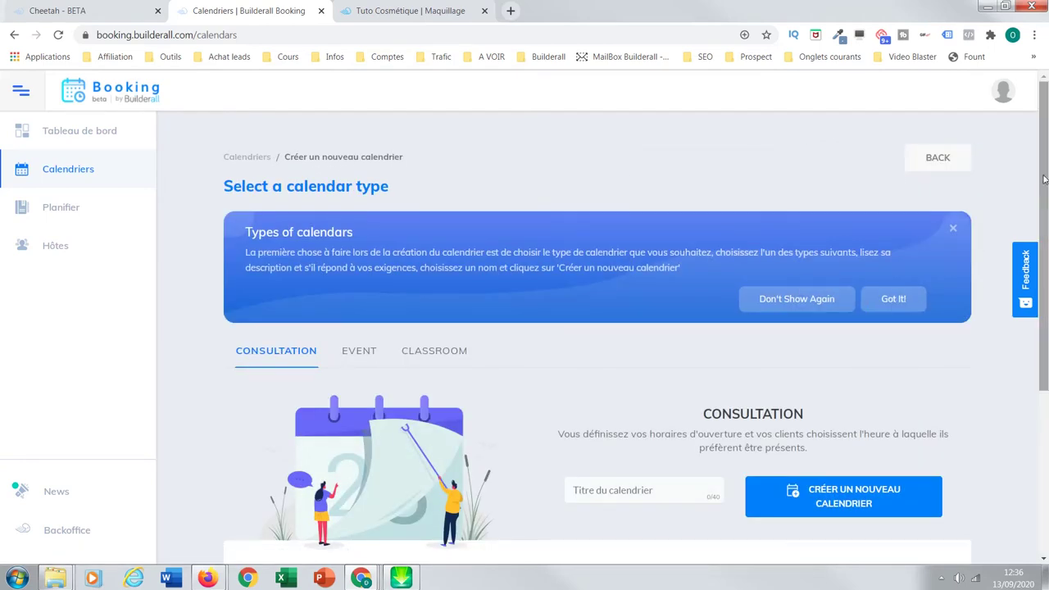
pyautogui.scroll(-2, 1031, 200)
pyautogui.scroll(-2, 2, 238)
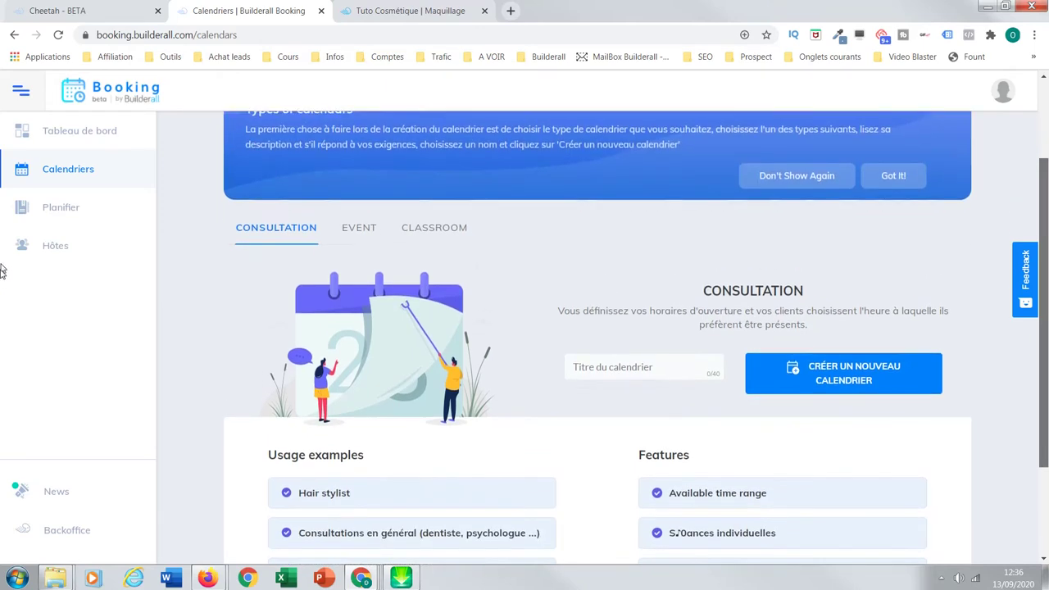
pyautogui.scroll(1, 188, 242)
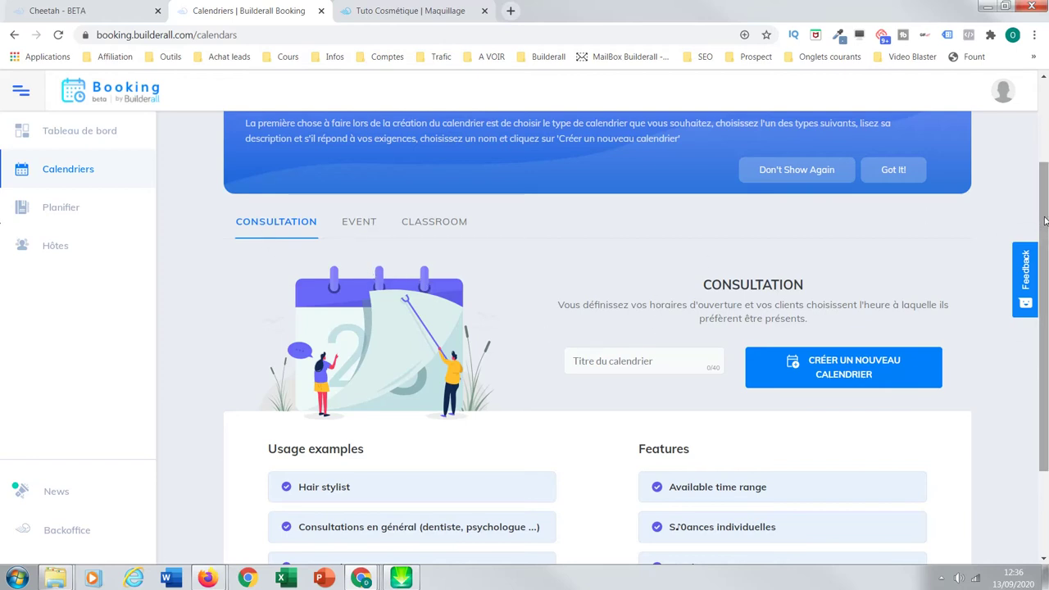
pyautogui.moveTo(1045, 223); pyautogui.dragTo(867, 297)
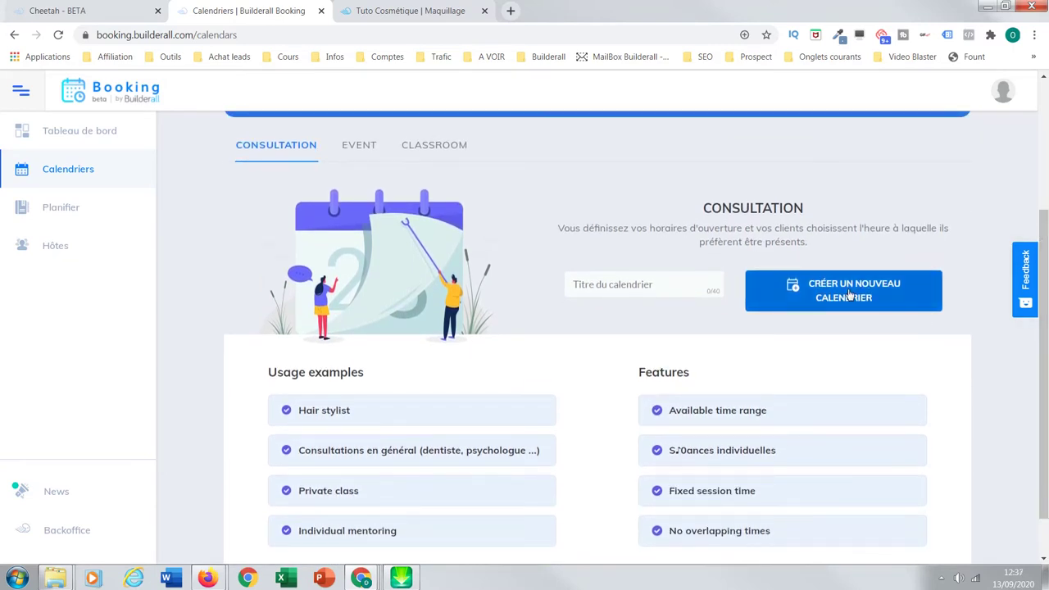
pyautogui.click(848, 296)
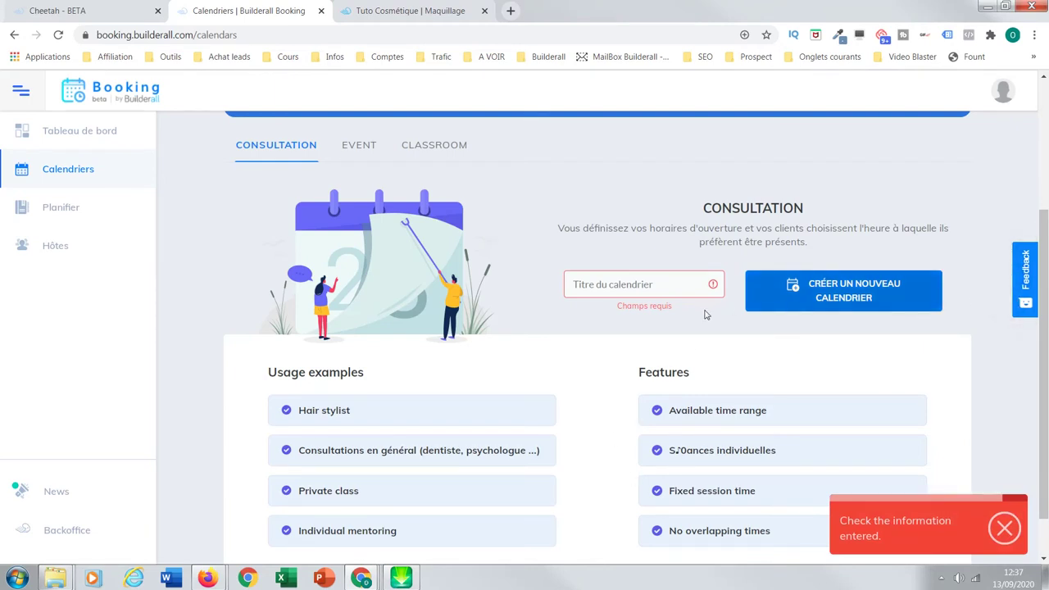
pyautogui.click(635, 283)
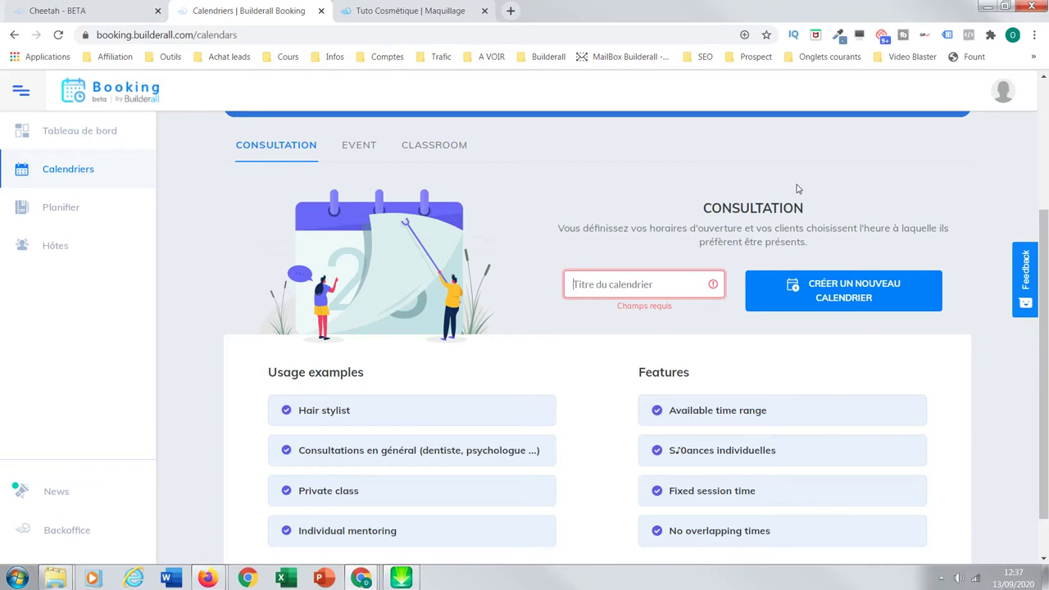
pyautogui.write('Sit')
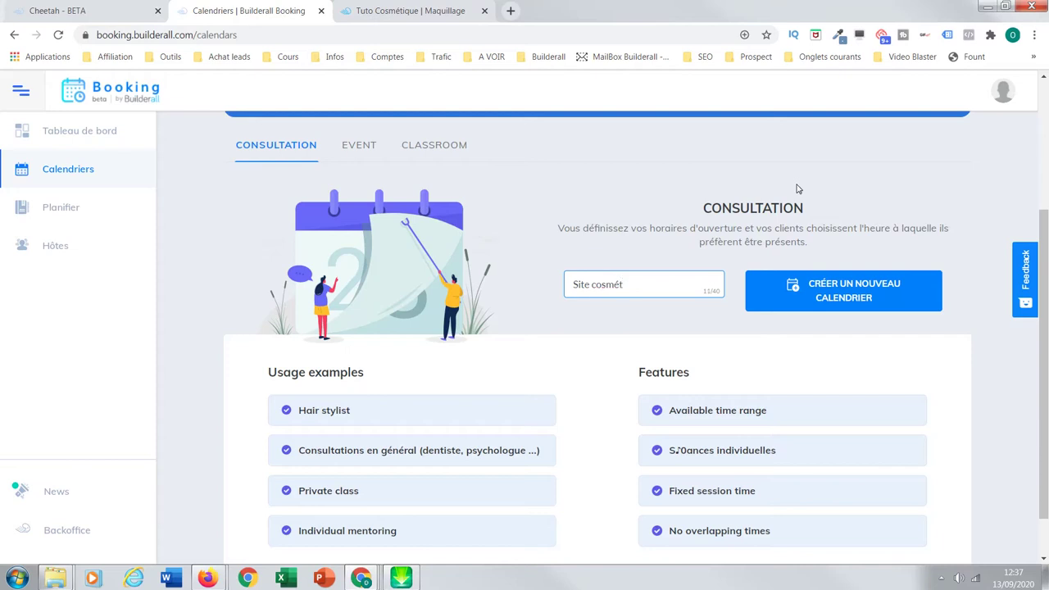
pyautogui.write('e salon de beaut')
pyautogui.click(855, 294)
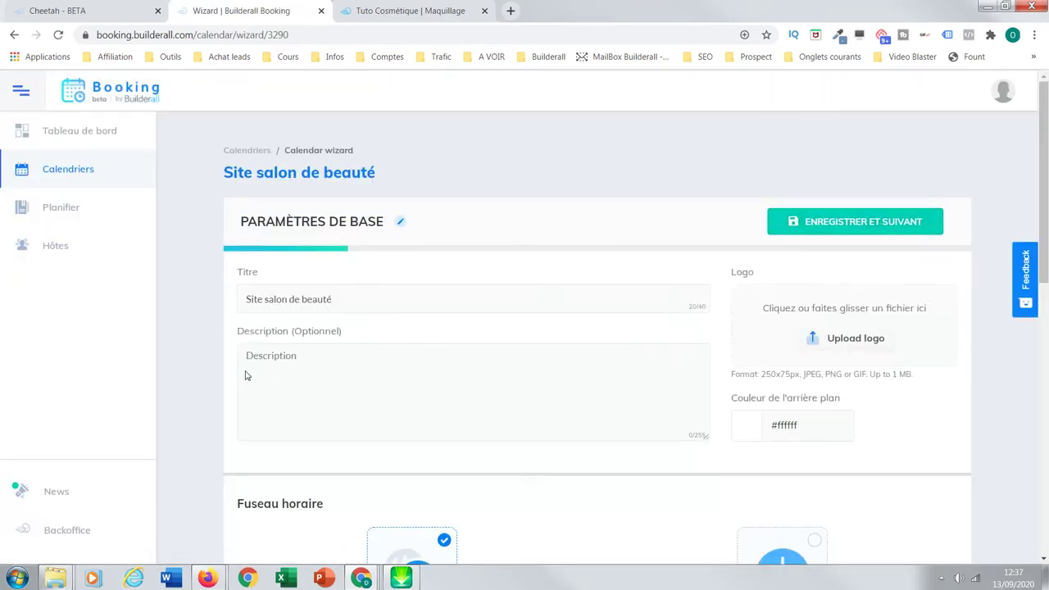
# Enter "Réserver votre place" as the calendar's description and check the background colour choices without changing them.
pyautogui.click(246, 366)
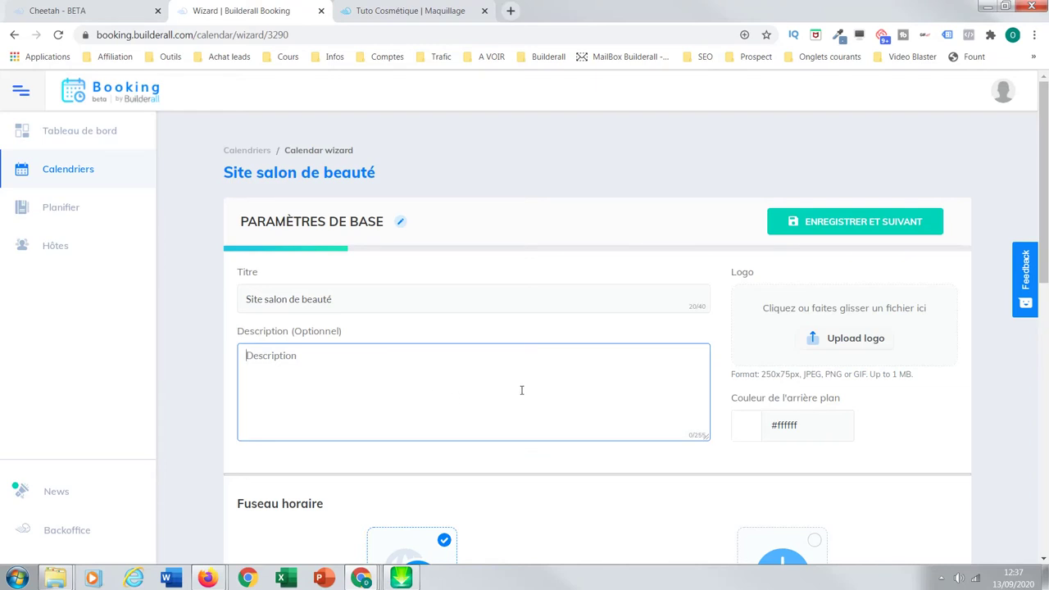
pyautogui.write('Réserver votre place')
pyautogui.moveTo(1043, 198); pyautogui.dragTo(1044, 268)
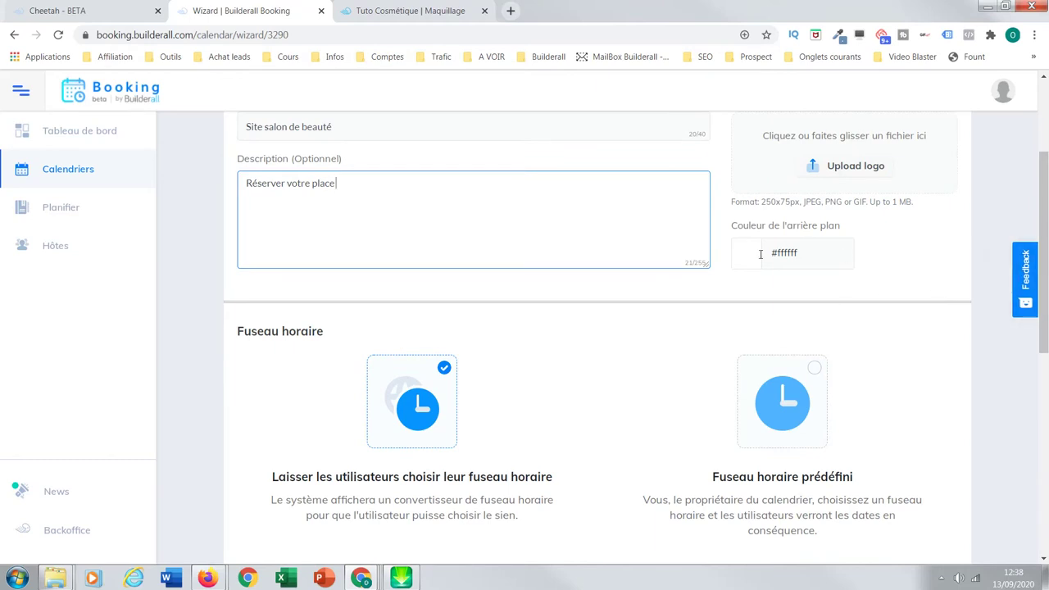
pyautogui.click(745, 260)
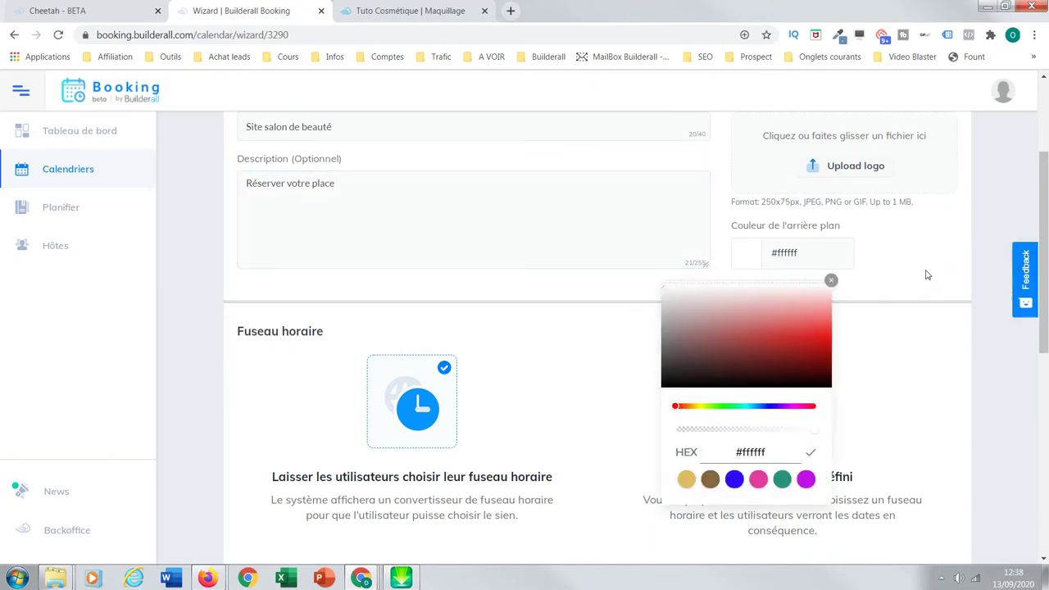
pyautogui.click(955, 297)
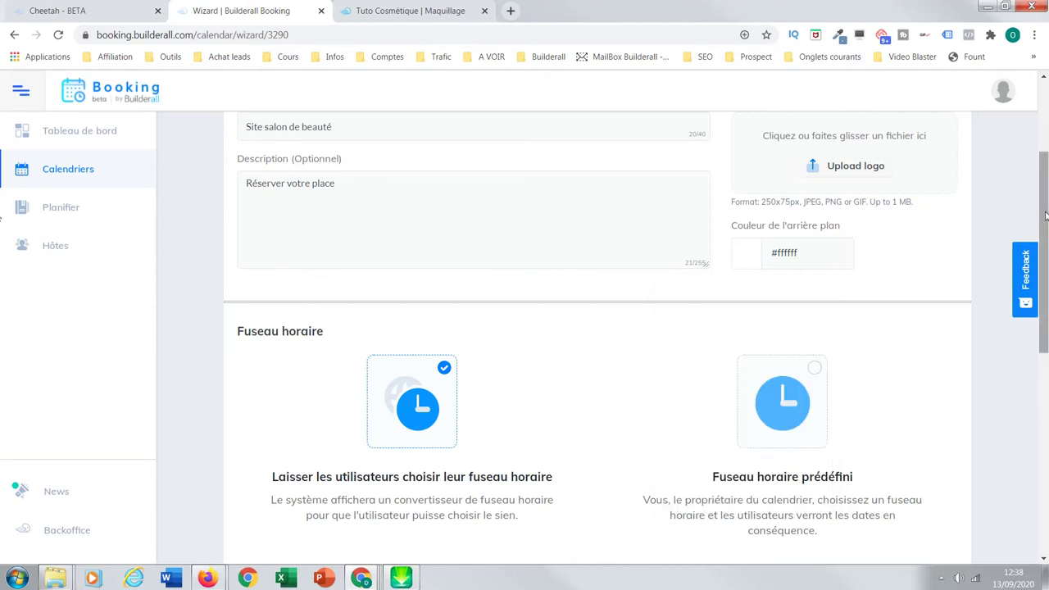
# Use a predefined time zone for the calendar and set it to Central European.
pyautogui.scroll(-2, 1046, 233)
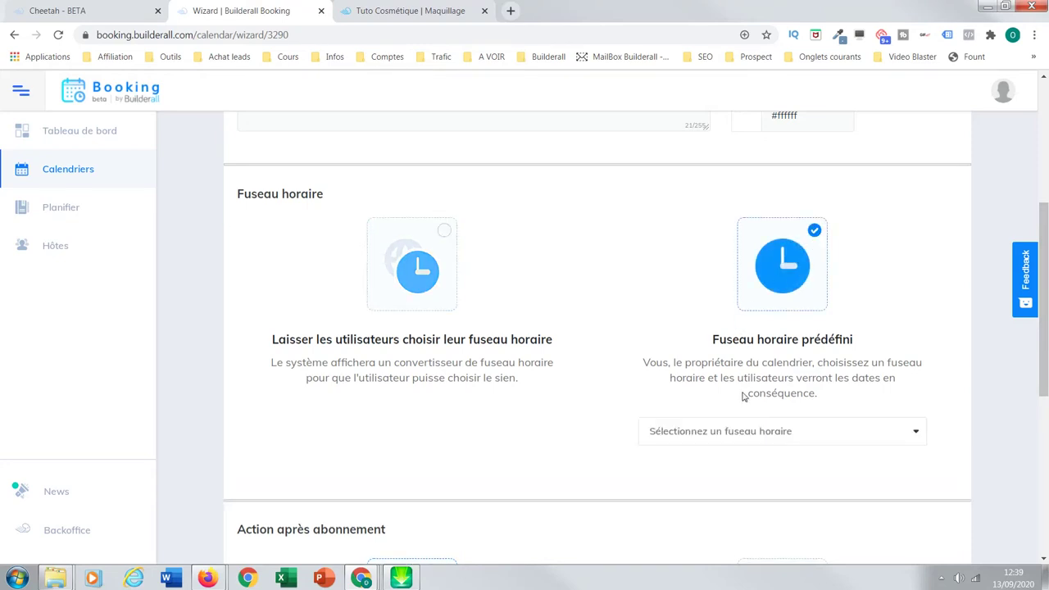
pyautogui.scroll(-2, 835, 424)
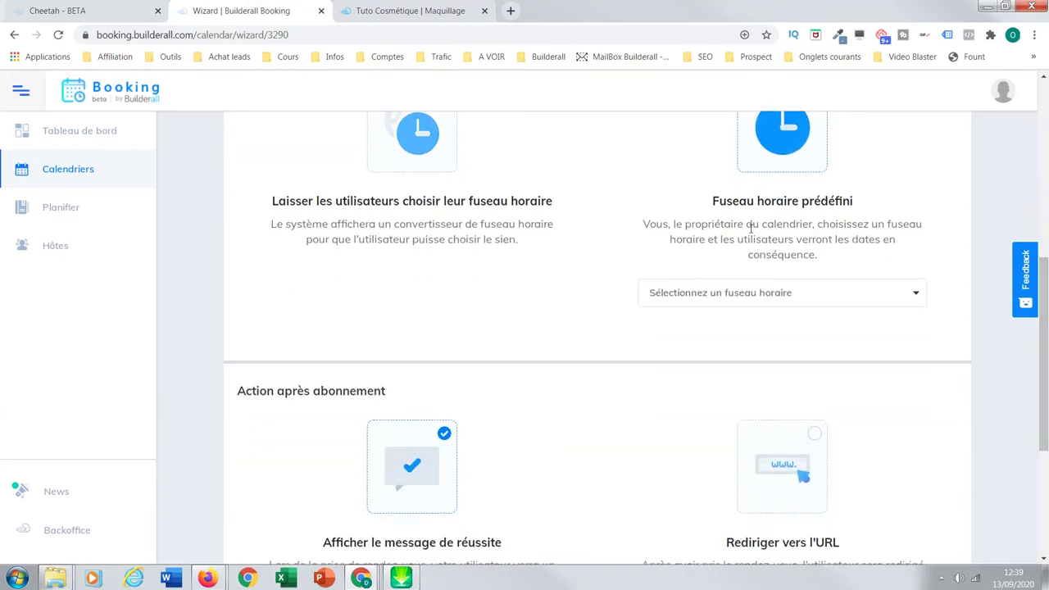
pyautogui.click(914, 301)
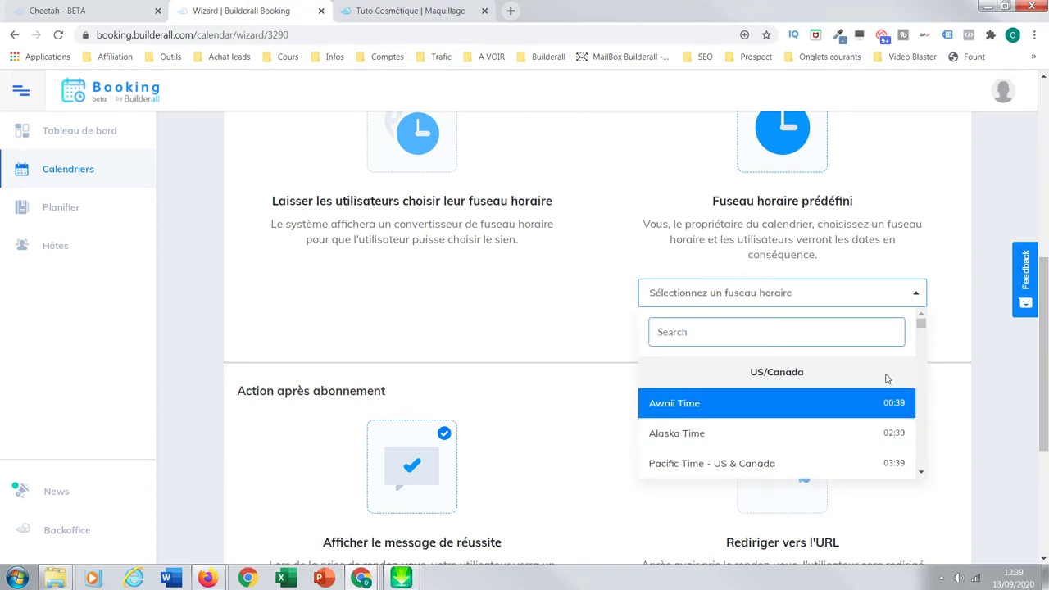
pyautogui.moveTo(921, 328); pyautogui.dragTo(922, 443)
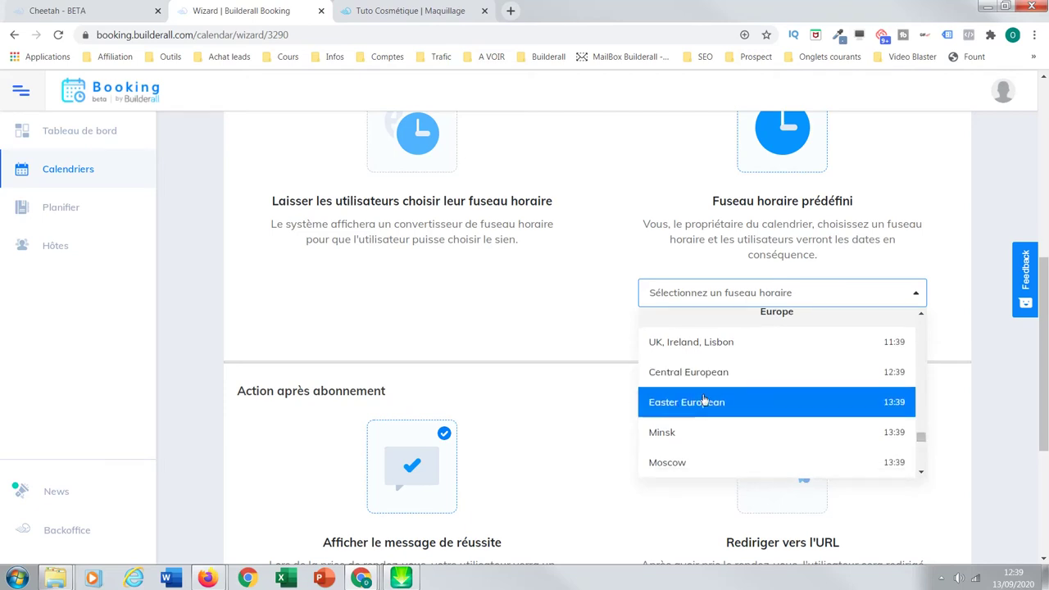
pyautogui.click(685, 373)
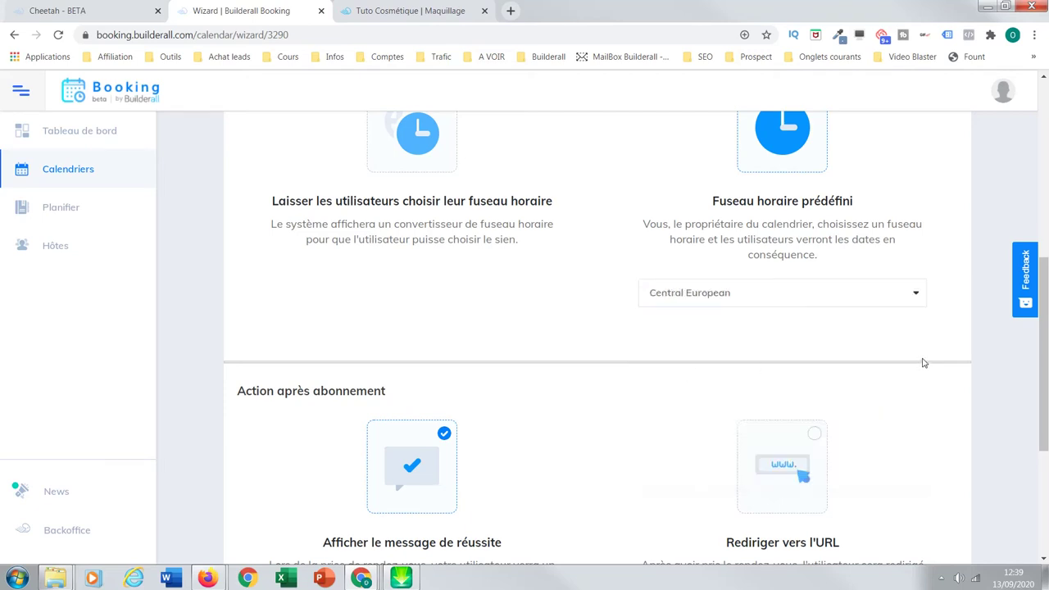
pyautogui.click(904, 297)
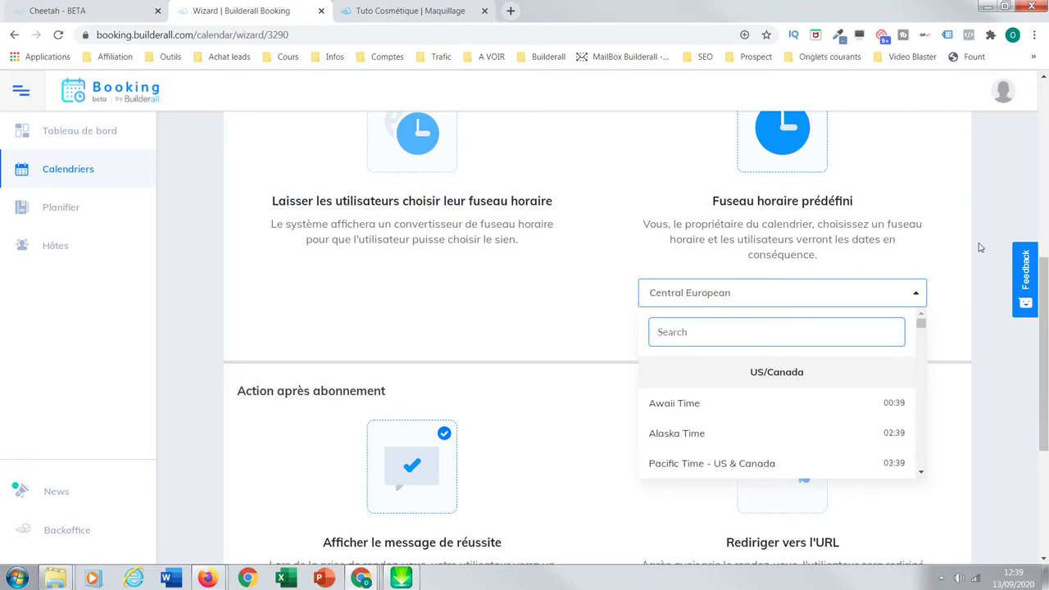
pyautogui.click(963, 398)
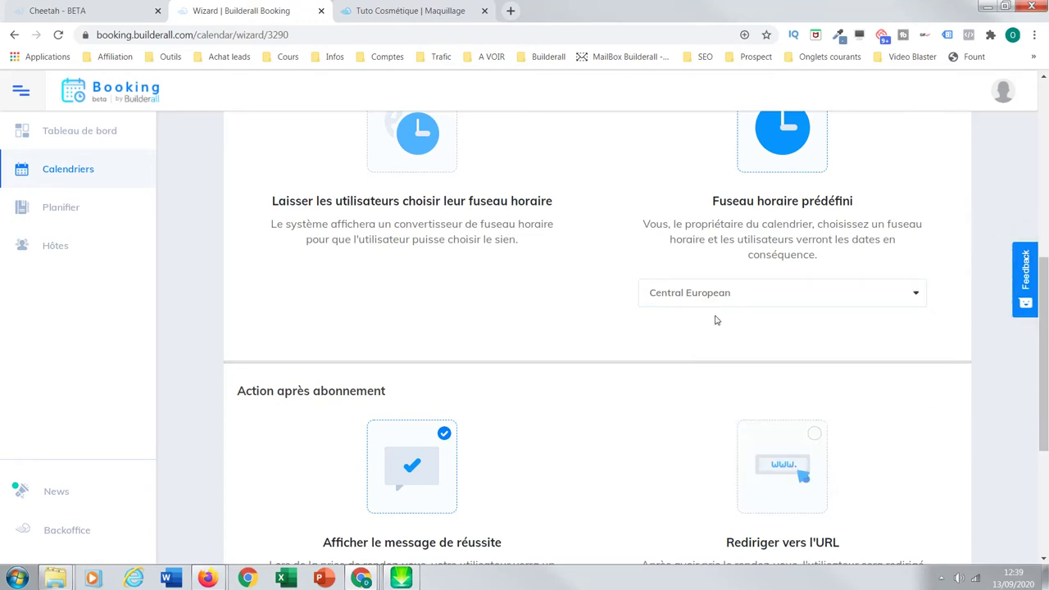
# Replace the success message shown after subscription with "Merci pour votre réservation!".
pyautogui.scroll(-3, 1047, 330)
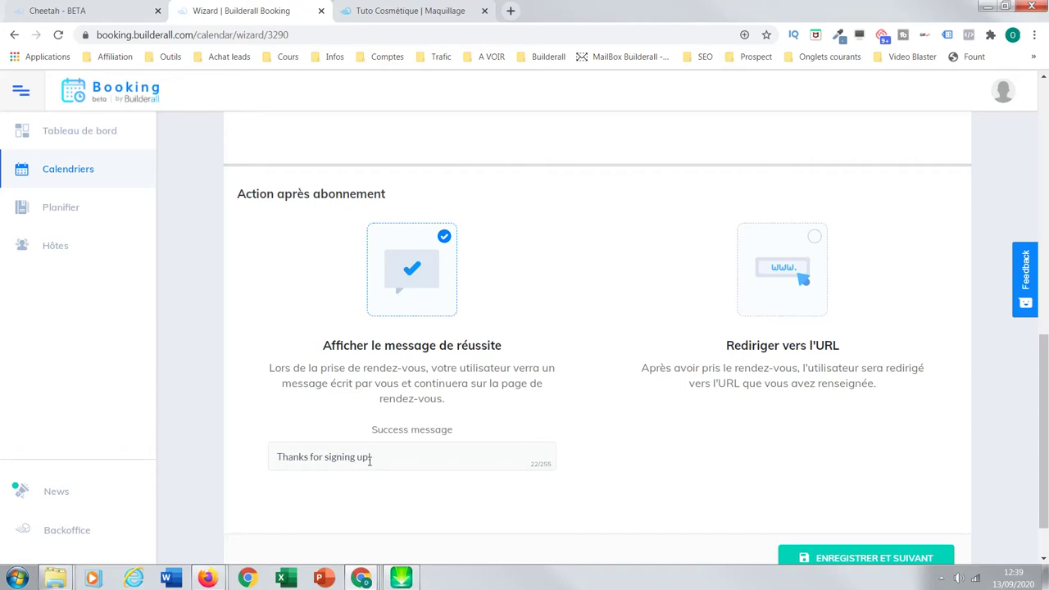
pyautogui.moveTo(369, 459); pyautogui.dragTo(231, 469)
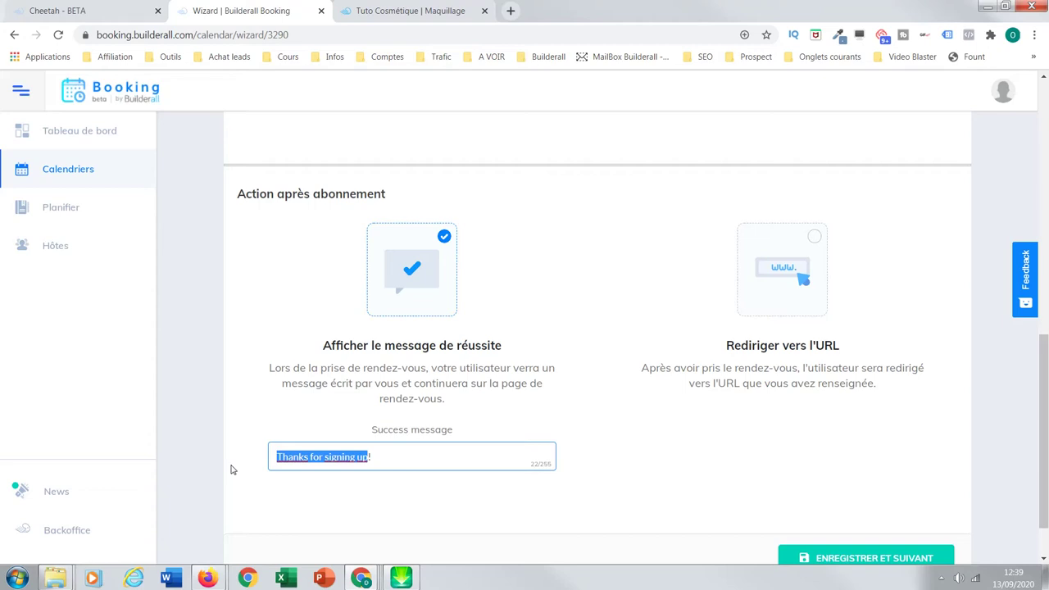
pyautogui.write('Merci pour votre ré')
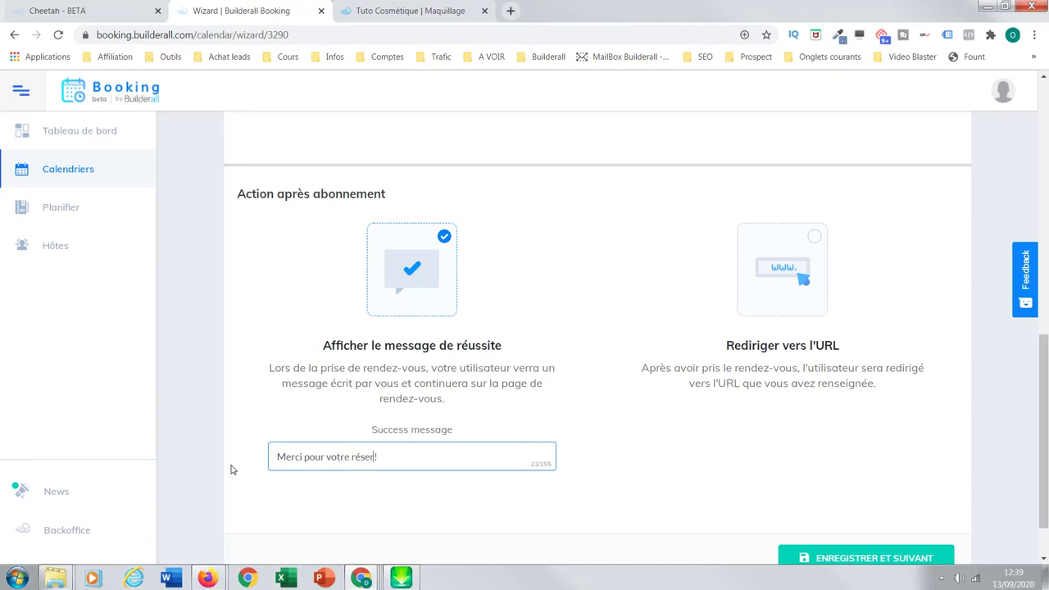
pyautogui.write('servation')
pyautogui.click(440, 483)
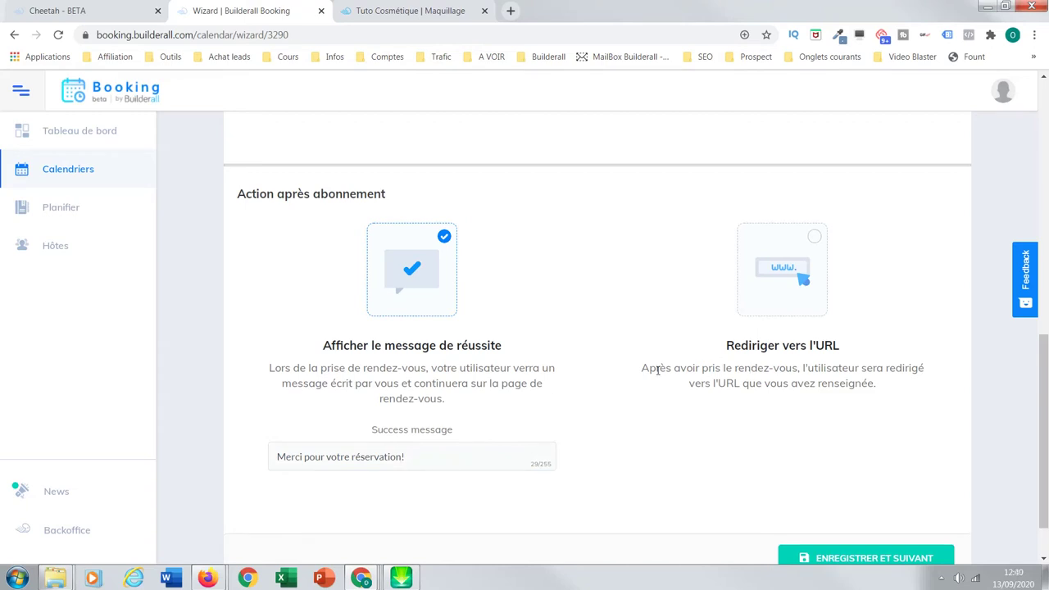
# Preview the URL redirection action, switch back to the success message, and save the basic settings to continue to scheduling.
pyautogui.click(814, 238)
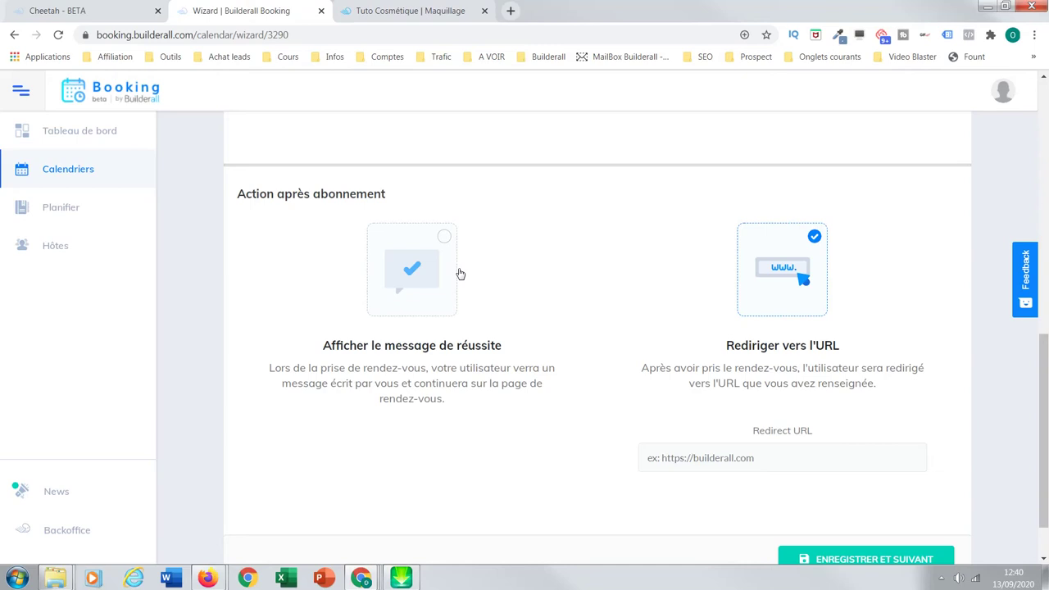
pyautogui.click(445, 238)
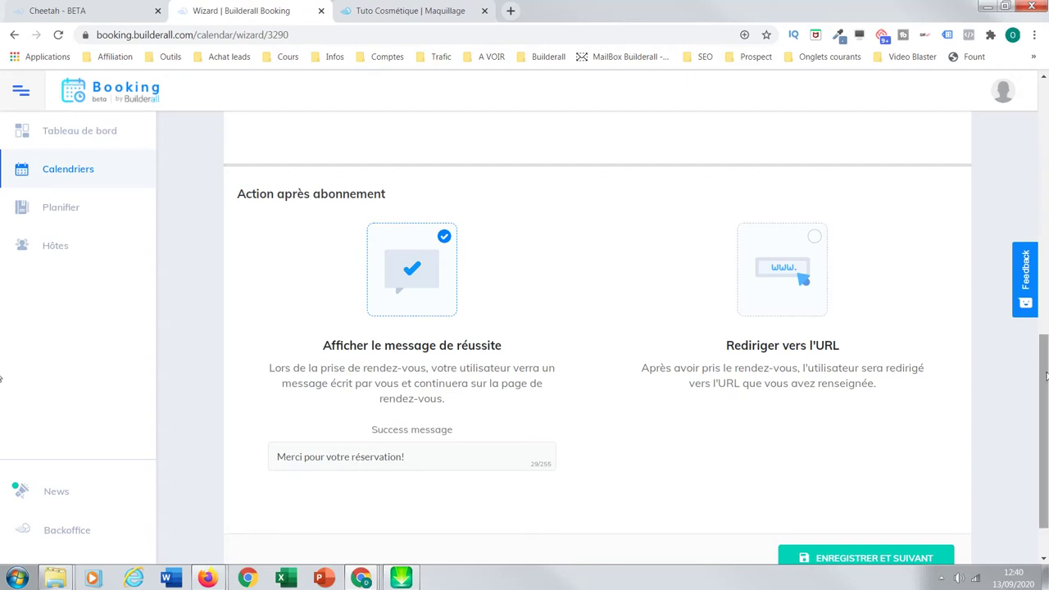
pyautogui.scroll(-1, 1046, 376)
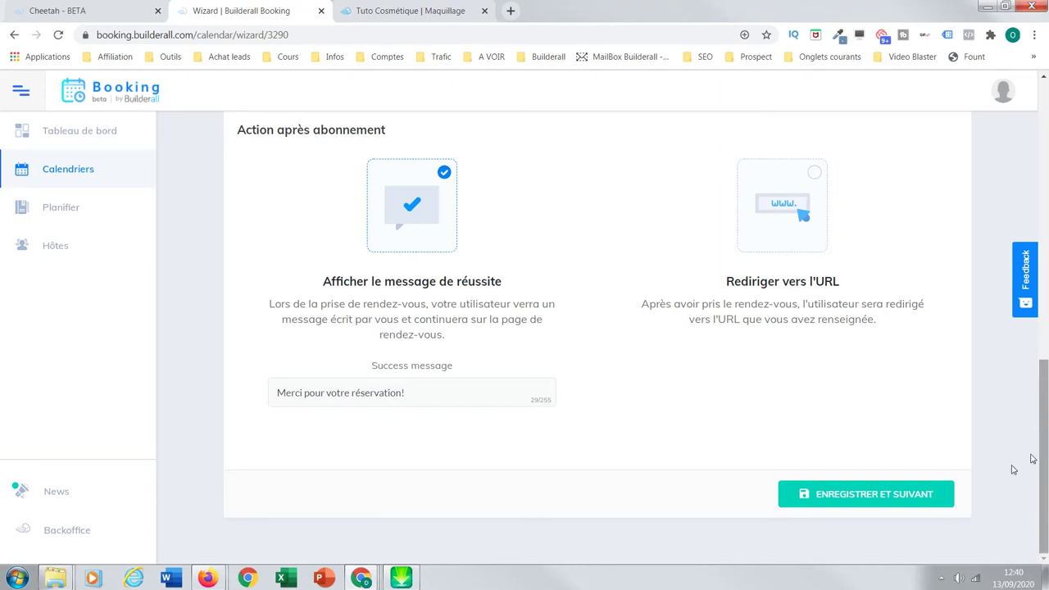
pyautogui.click(887, 494)
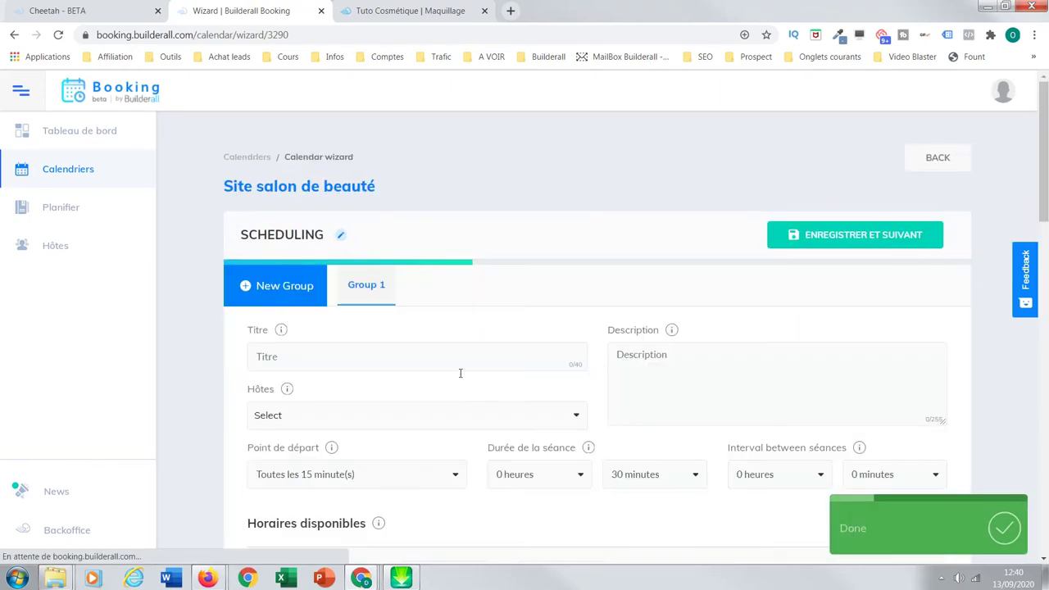
# Title the first scheduling group "Epilation" and describe it as "Réserver votre place pour l'épilation".
pyautogui.moveTo(1046, 162); pyautogui.dragTo(319, 208)
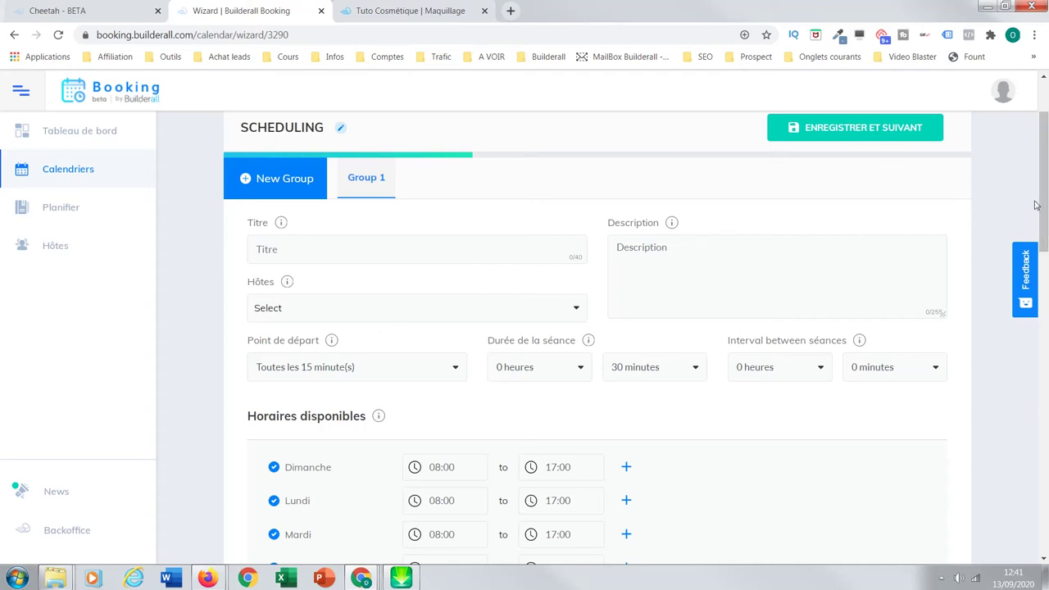
pyautogui.click(277, 253)
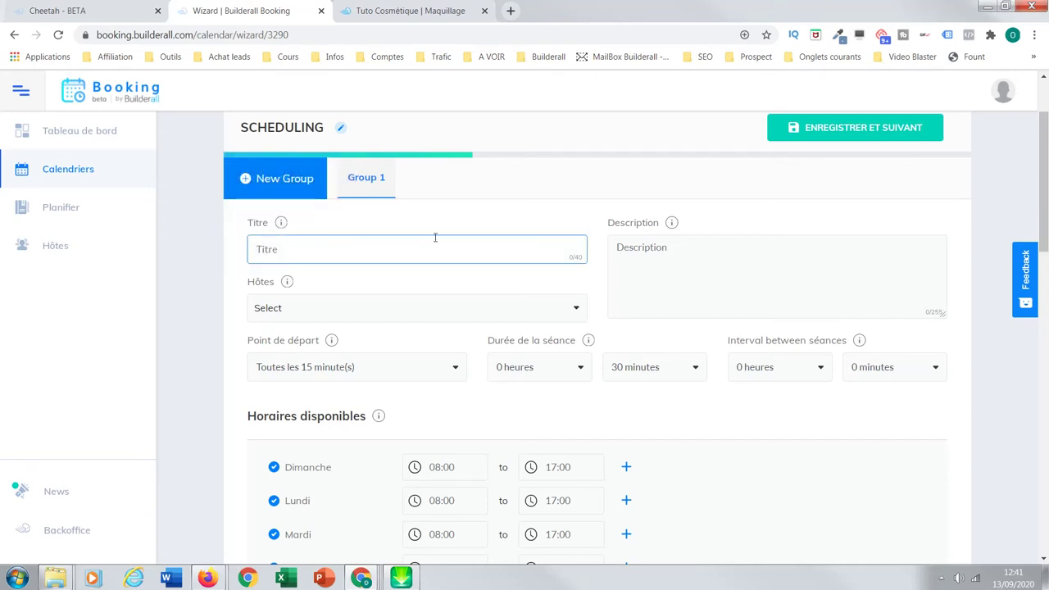
pyautogui.write('Epilation')
pyautogui.click(669, 254)
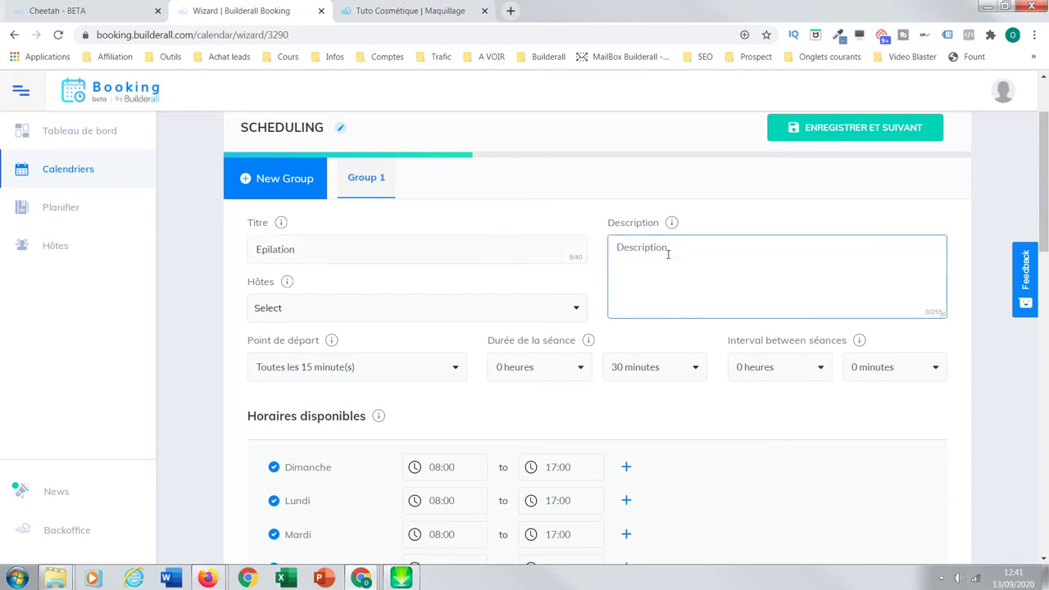
pyautogui.write("Réserver votre place pour l'épilati")
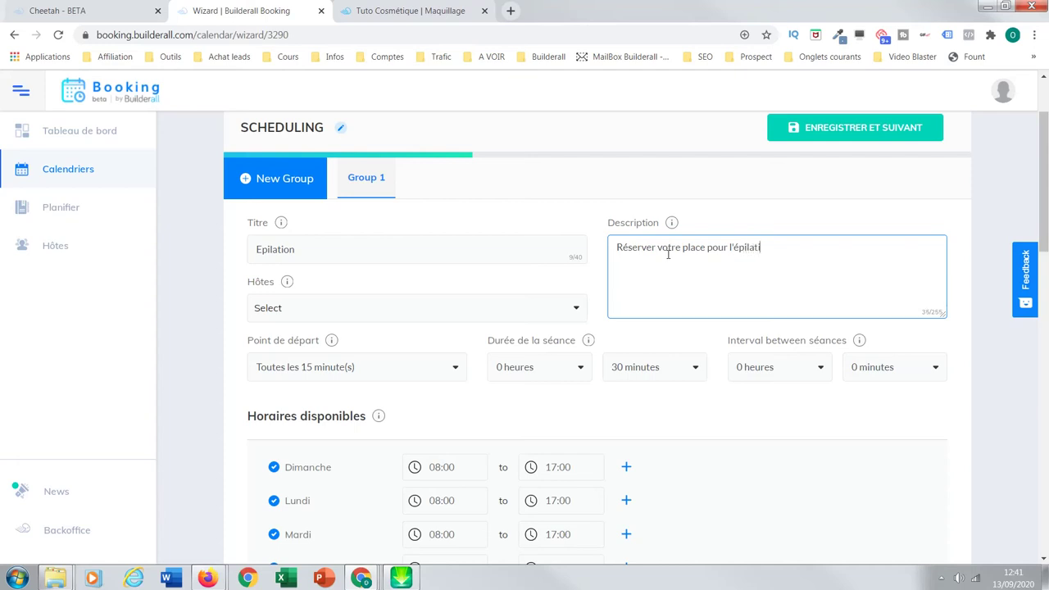
pyautogui.write('on')
# Assign the last listed host to the Epilation group, and remove that host from it again.
pyautogui.click(327, 311)
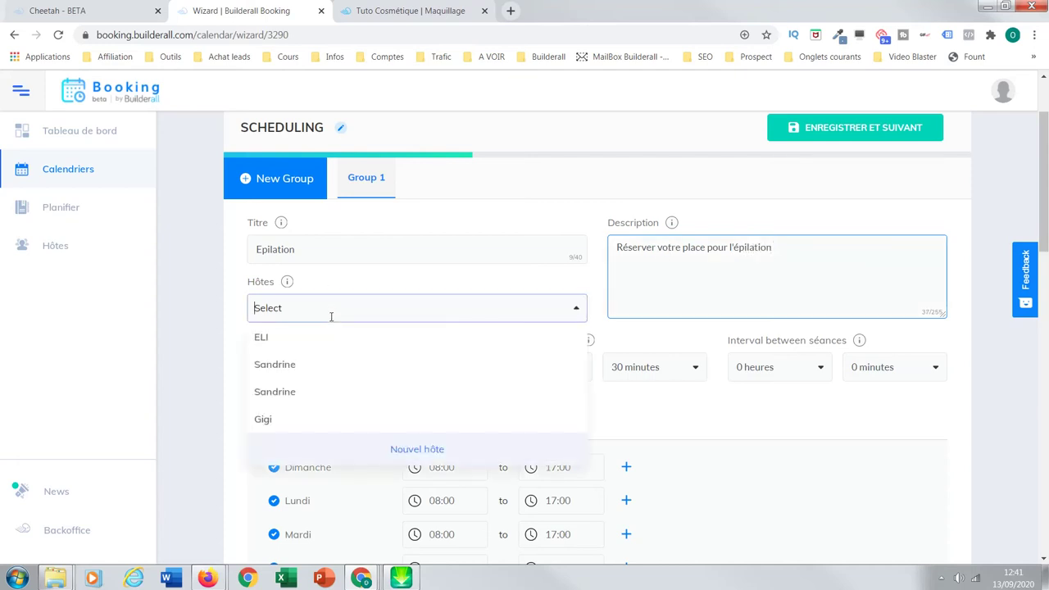
pyautogui.press('Up')
pyautogui.press('Up')
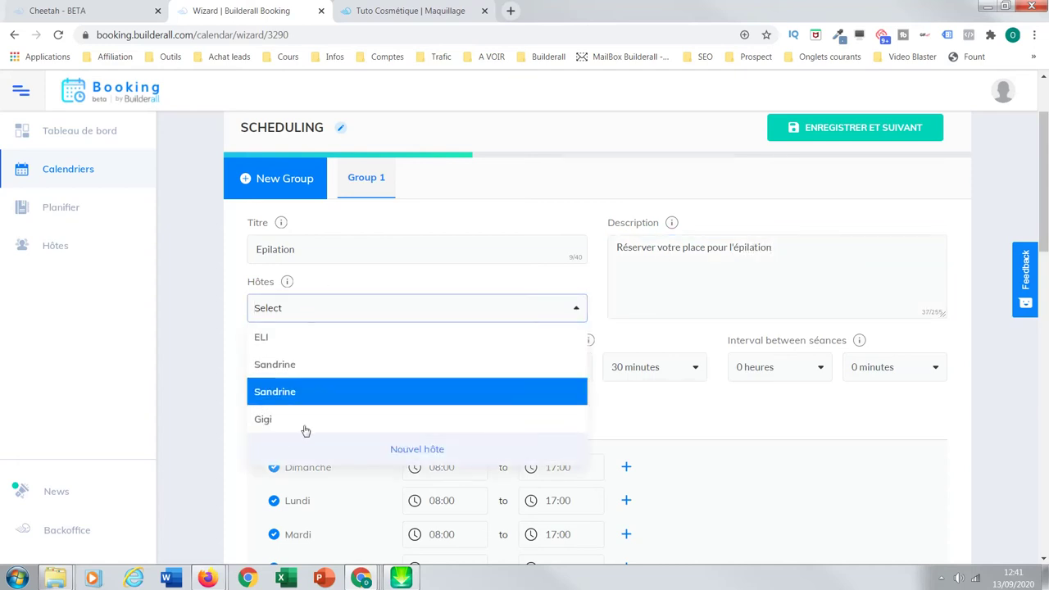
pyautogui.press('Down')
pyautogui.click(320, 415)
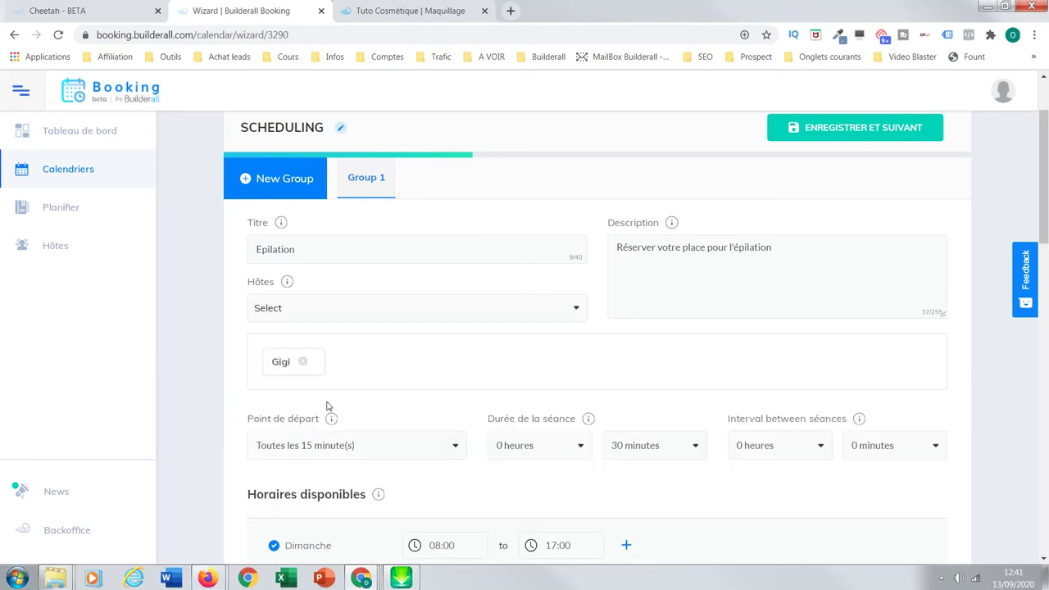
pyautogui.click(302, 361)
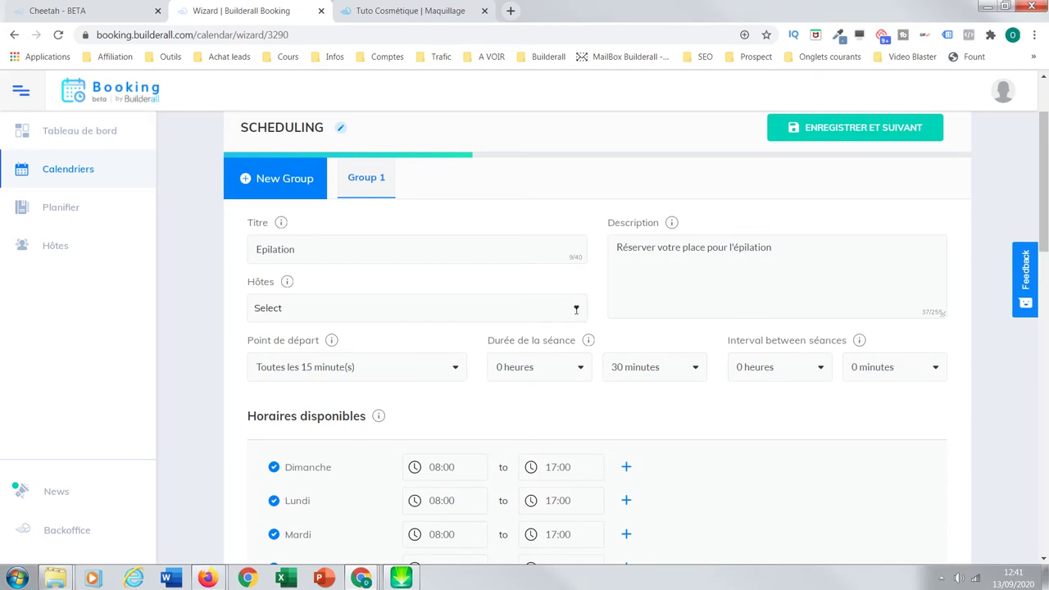
# Assign a host to the Epilation group from the host list.
pyautogui.click(576, 309)
pyautogui.click(282, 366)
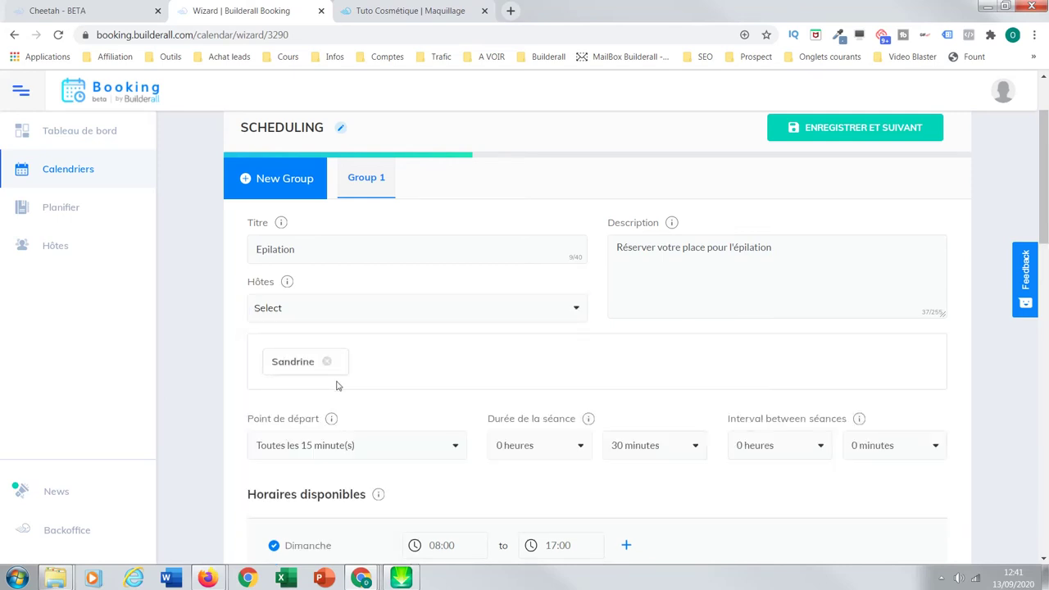
pyautogui.moveTo(1043, 205); pyautogui.dragTo(1040, 262)
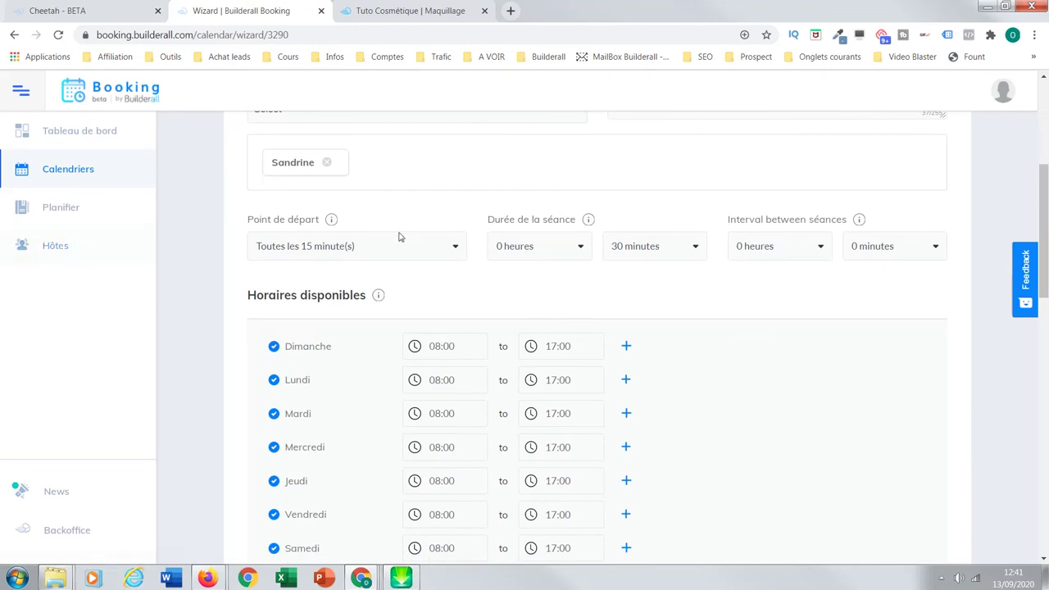
# Check the session duration options and set the interval between sessions to 5 minutes for the Epilation group.
pyautogui.moveTo(332, 220)
pyautogui.click(693, 252)
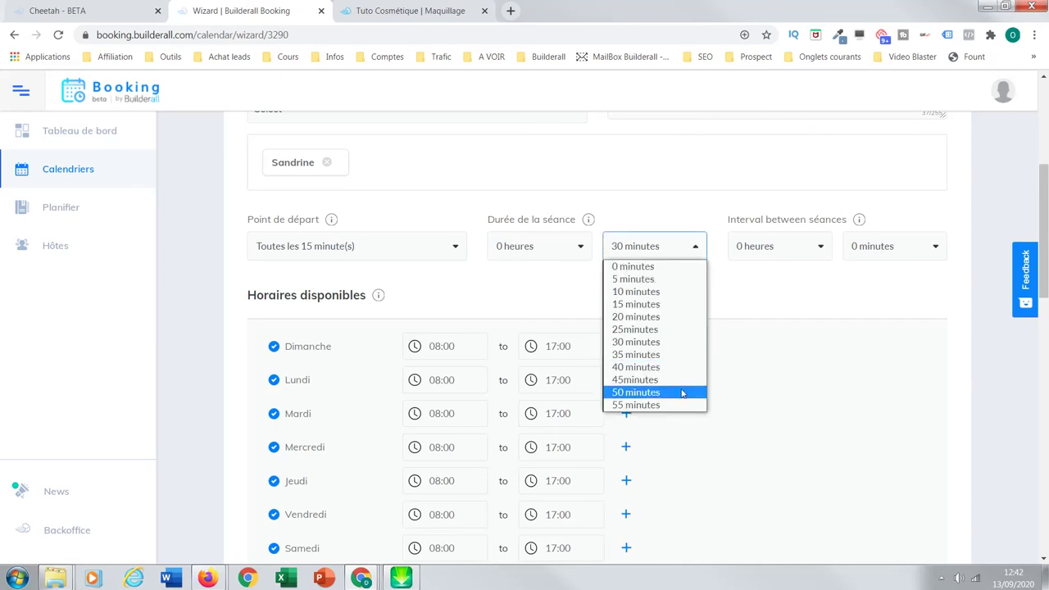
pyautogui.click(696, 246)
pyautogui.click(581, 248)
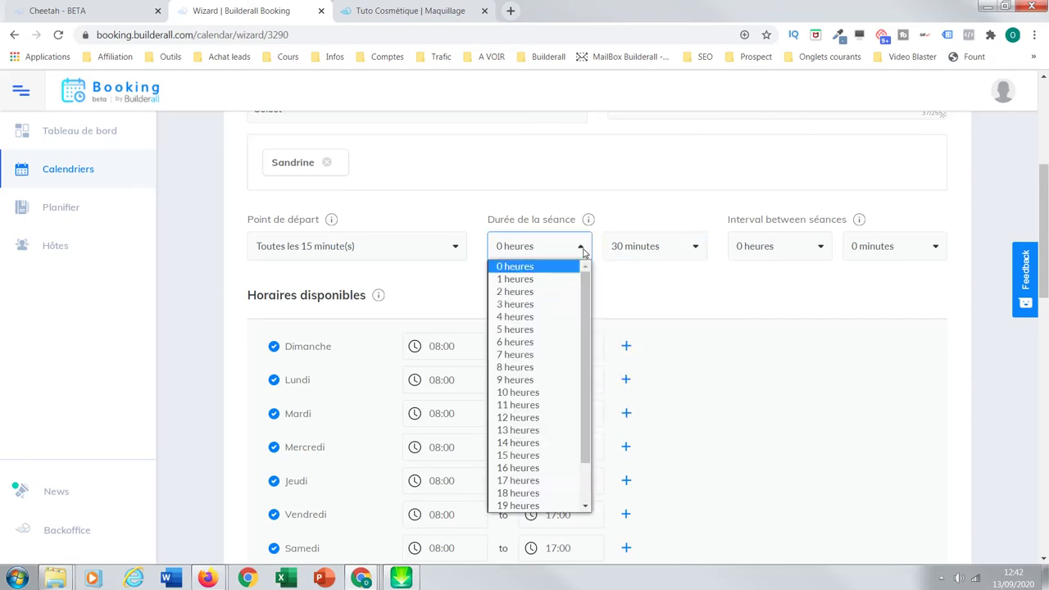
pyautogui.click(580, 249)
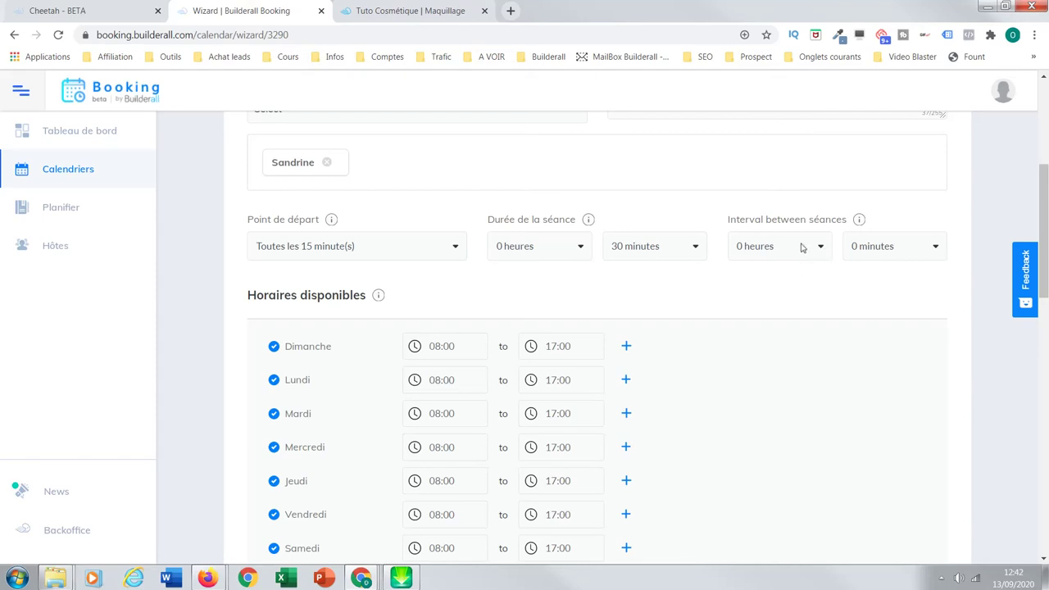
pyautogui.moveTo(859, 220)
pyautogui.moveTo(332, 221)
pyautogui.click(937, 254)
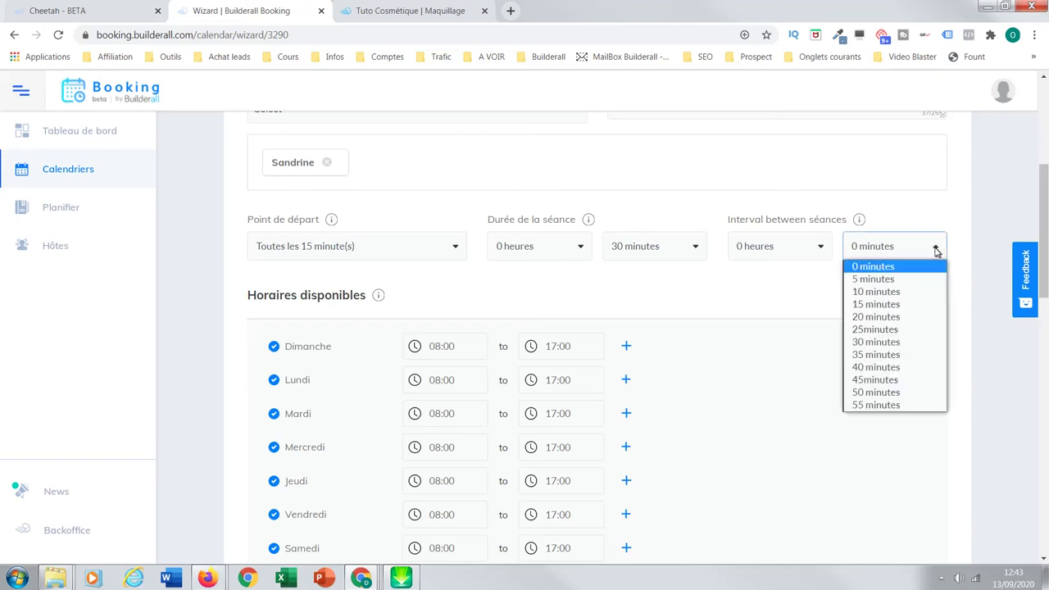
pyautogui.click(901, 278)
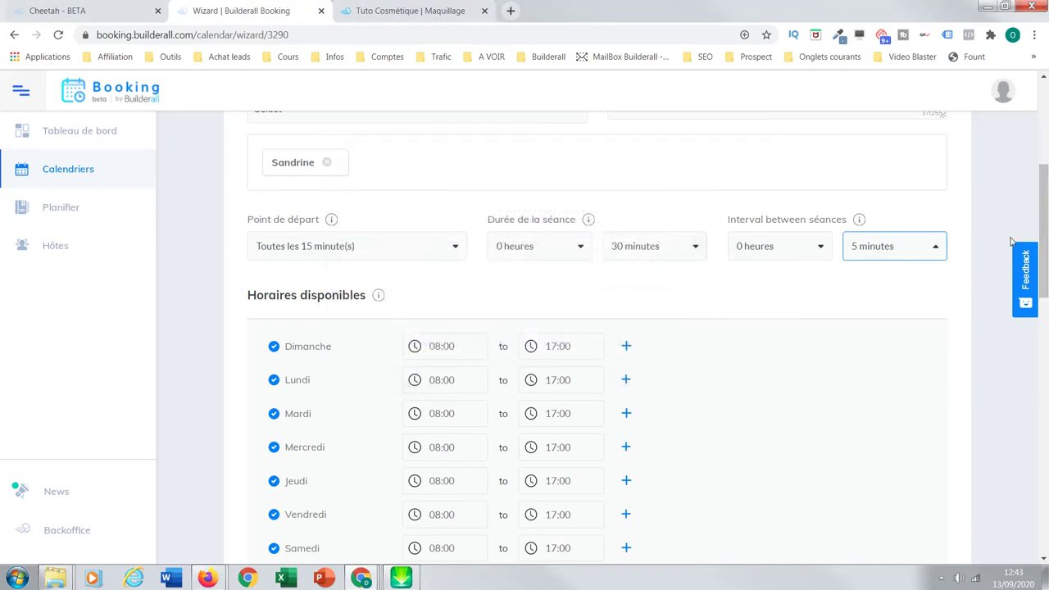
# Review the availability options for the Epilation group and select Indefinitely.
pyautogui.moveTo(1043, 214); pyautogui.dragTo(1047, 440)
pyautogui.scroll(-2, 2, 443)
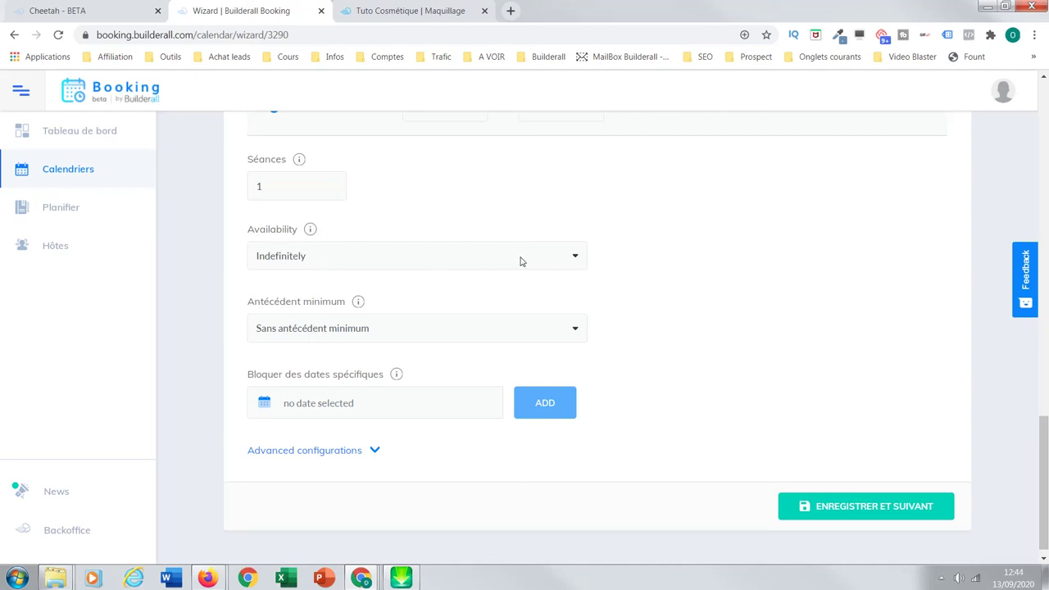
pyautogui.click(576, 259)
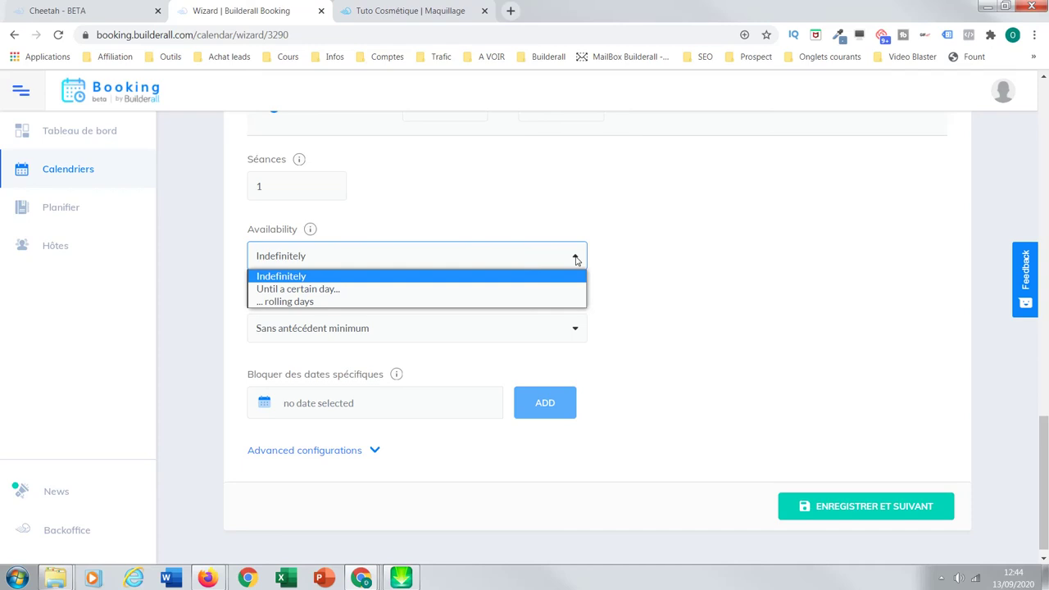
pyautogui.click(312, 279)
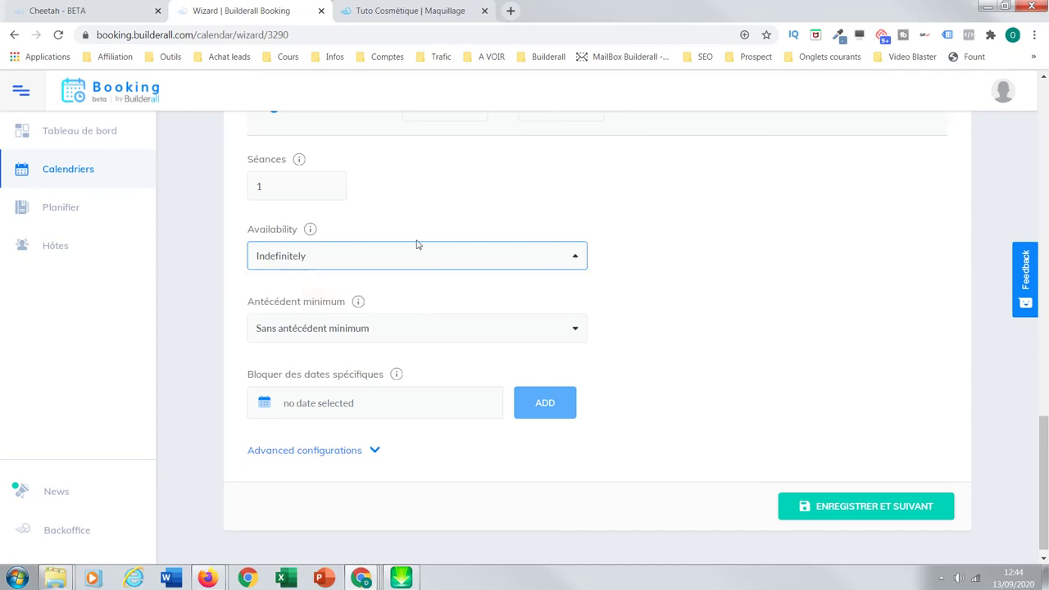
pyautogui.click(577, 257)
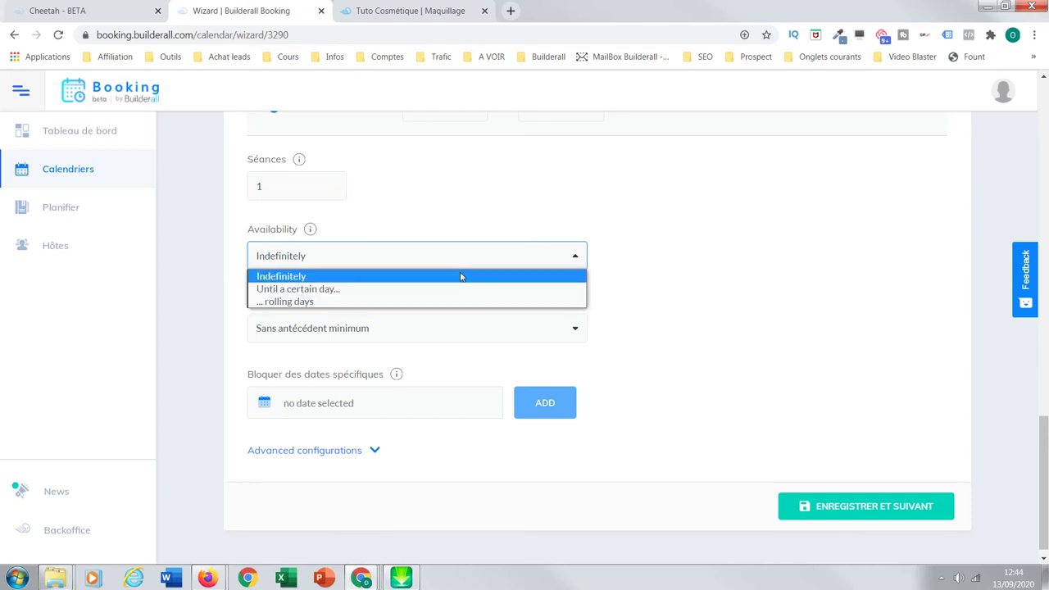
pyautogui.click(459, 279)
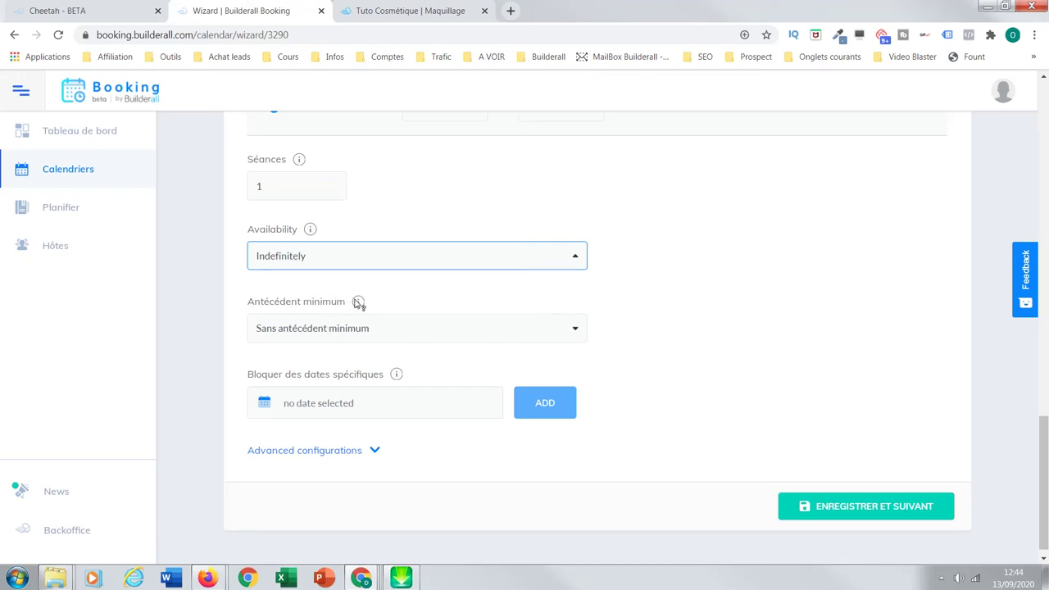
# Review the explanation and the available options for the minimum notice (Antécédent minimum) before an appointment.
pyautogui.moveTo(359, 304)
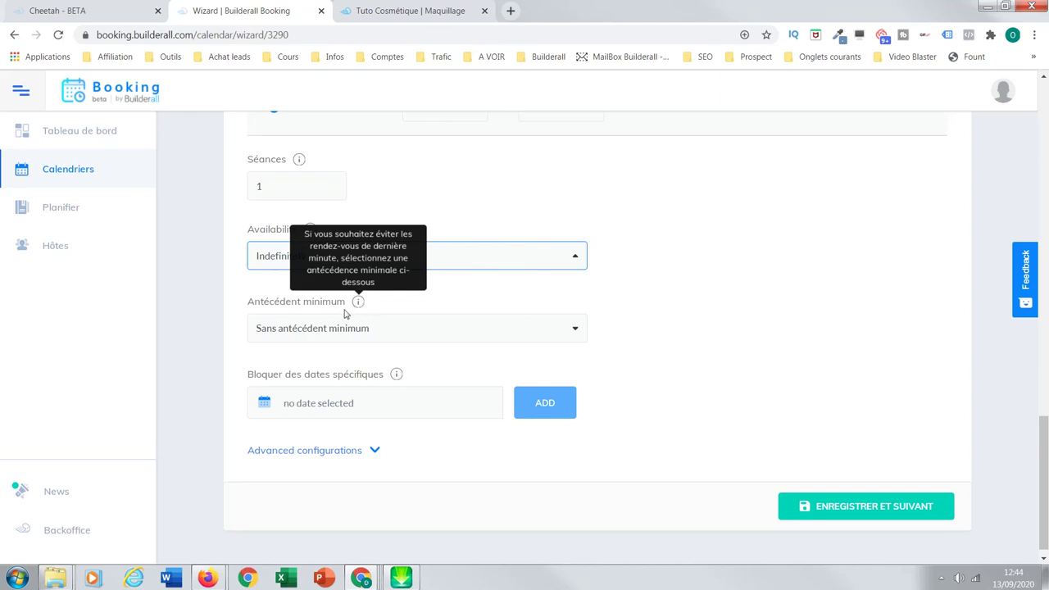
pyautogui.click(578, 329)
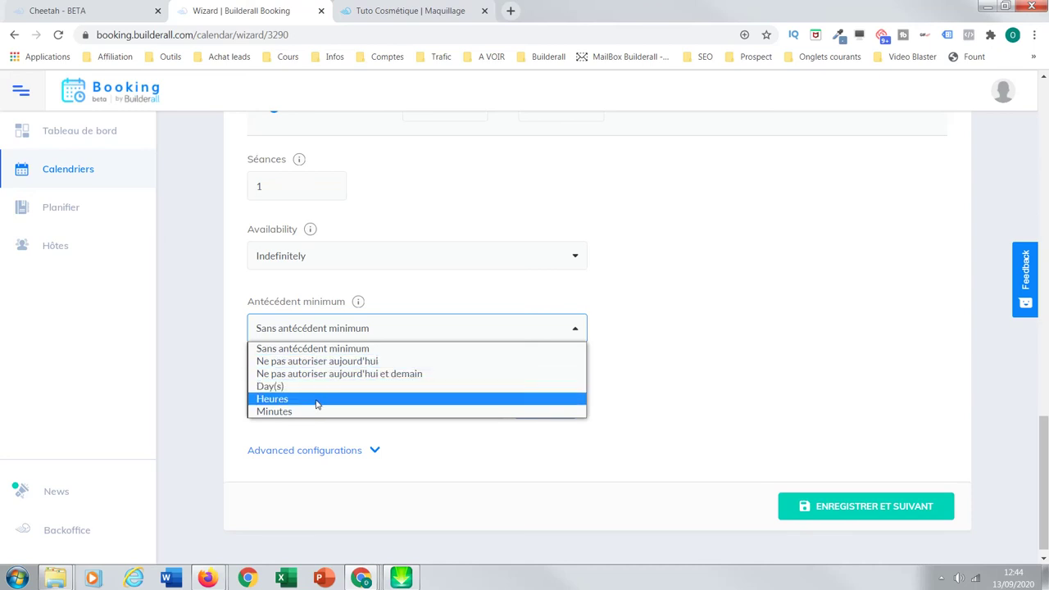
pyautogui.click(676, 310)
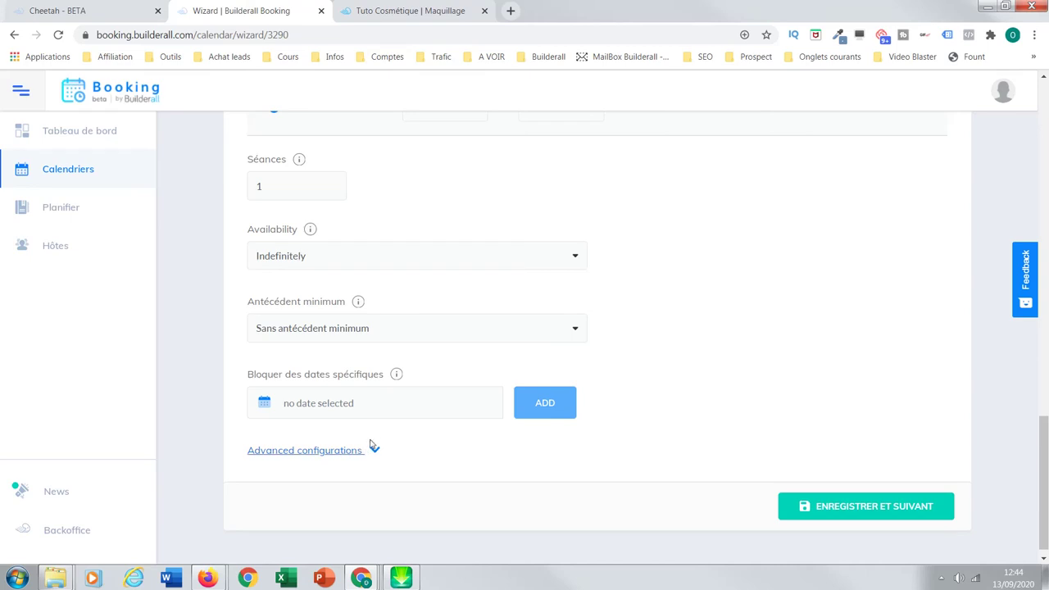
pyautogui.click(577, 333)
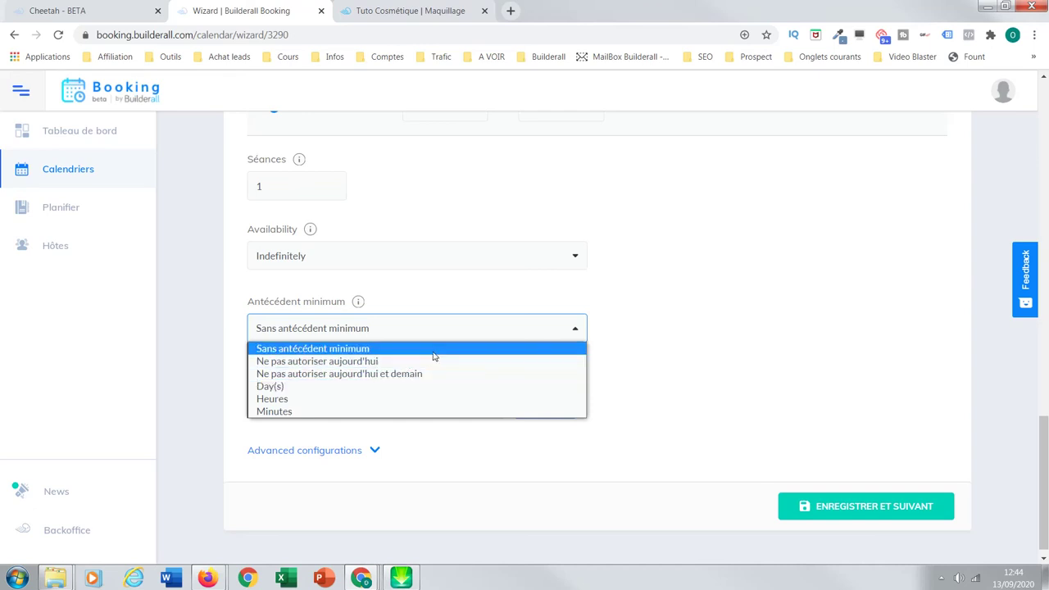
pyautogui.click(662, 329)
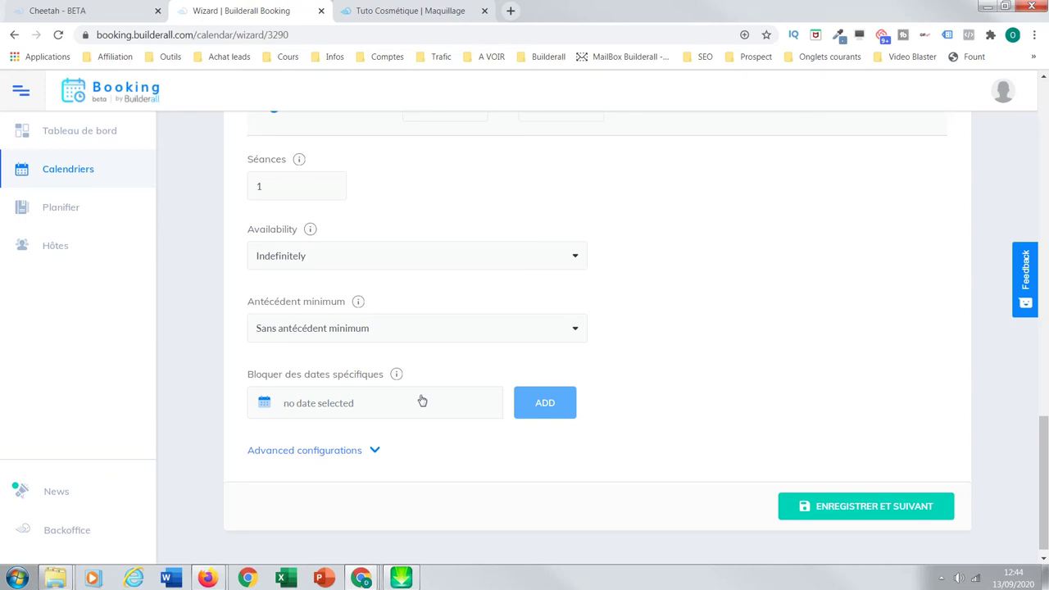
# Expand the advanced configurations and set the scheduling limit by email to 1 Schedule.
pyautogui.click(371, 449)
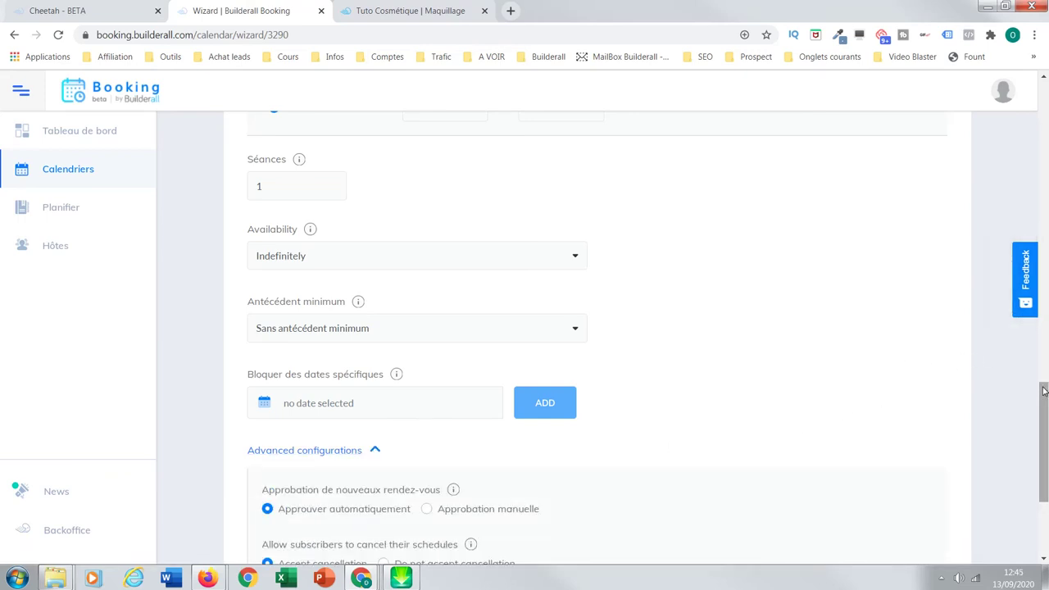
pyautogui.moveTo(1044, 397); pyautogui.dragTo(1045, 447)
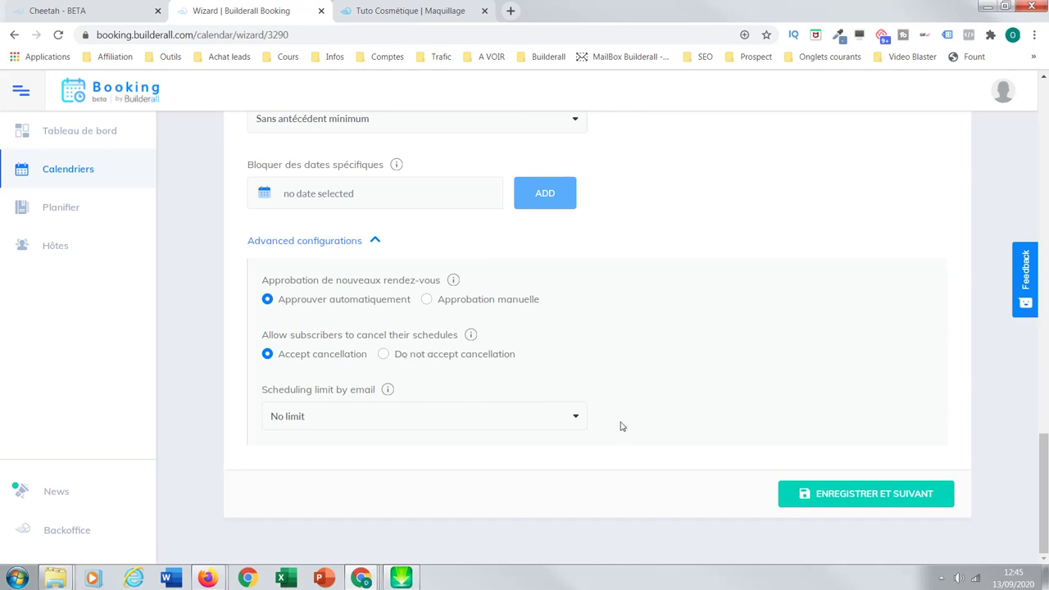
pyautogui.click(575, 421)
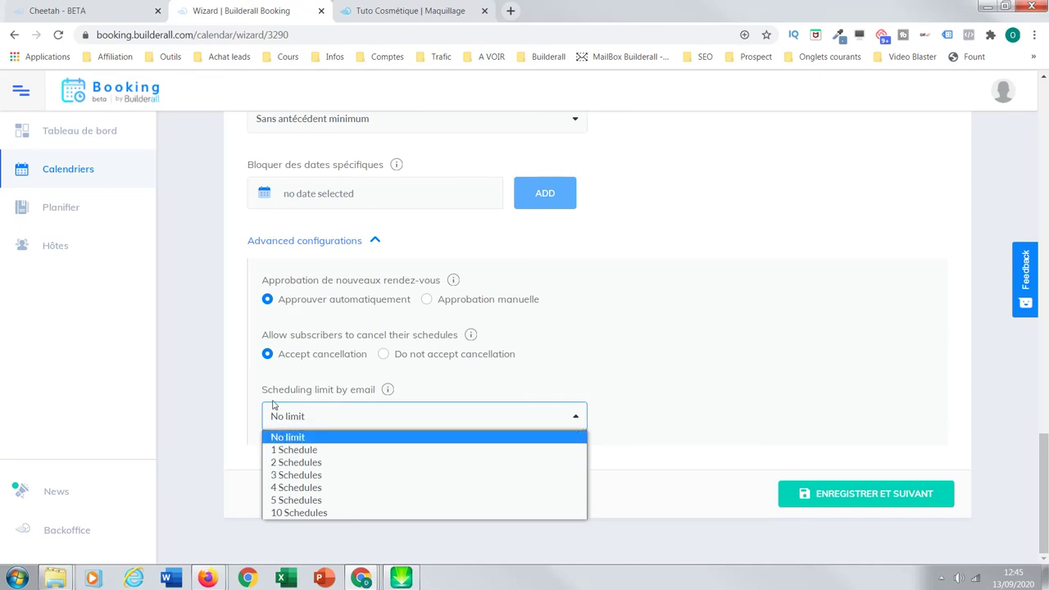
pyautogui.click(330, 451)
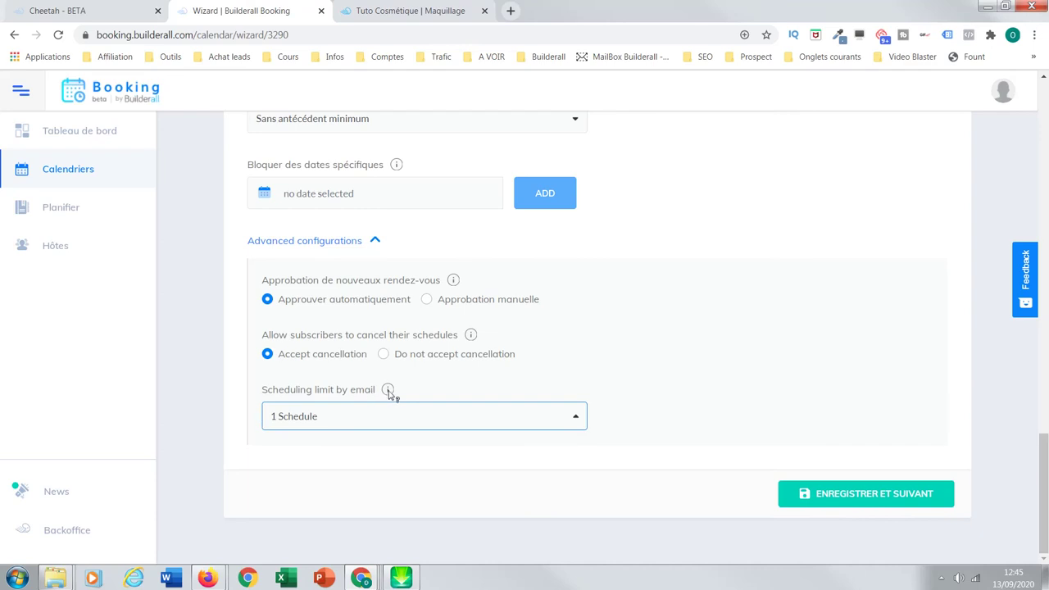
pyautogui.moveTo(389, 393)
pyautogui.click(542, 389)
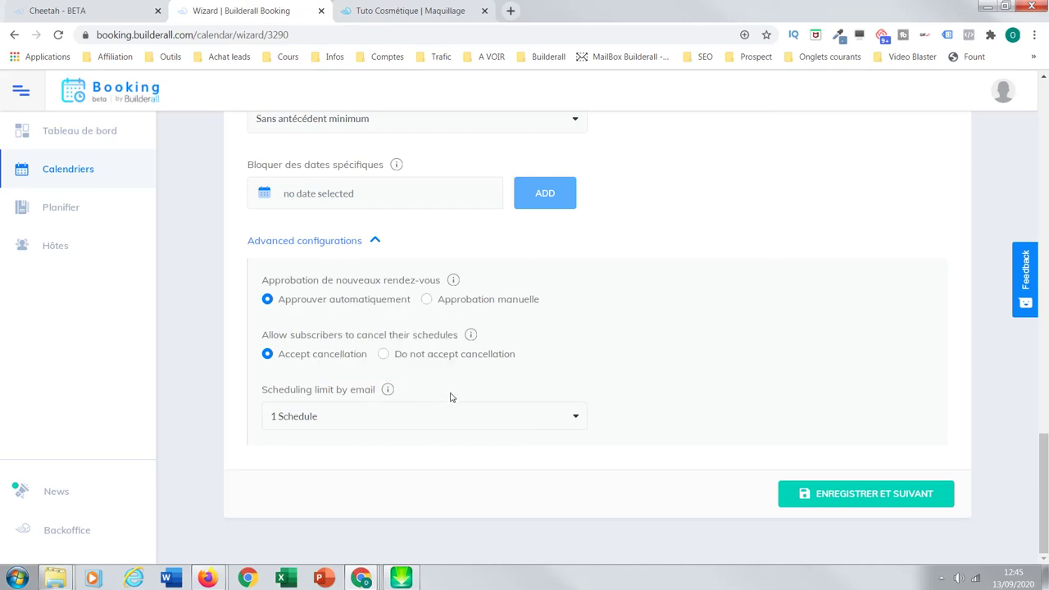
pyautogui.click(575, 420)
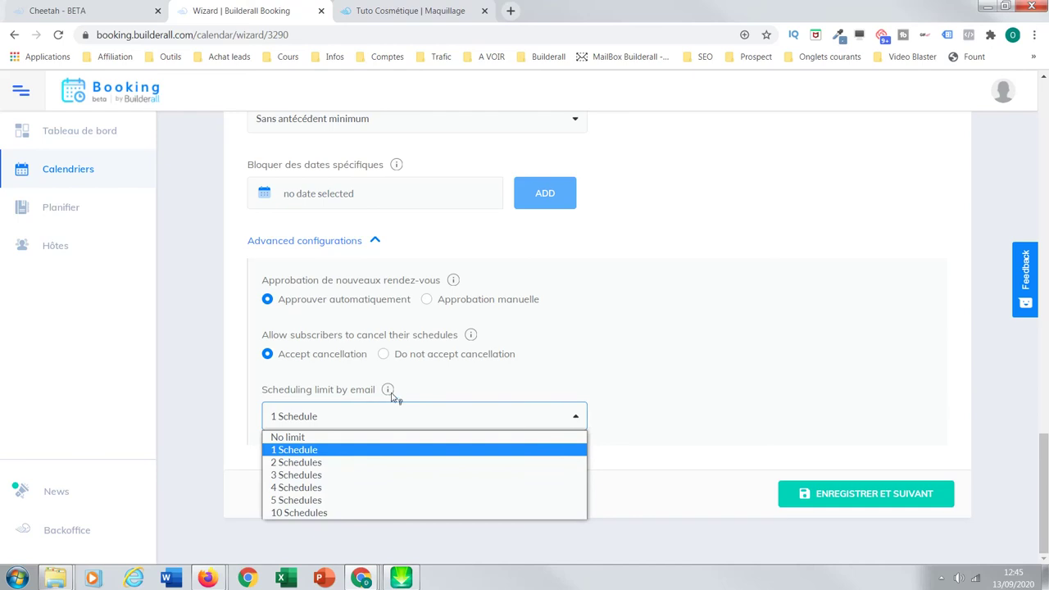
pyautogui.click(598, 382)
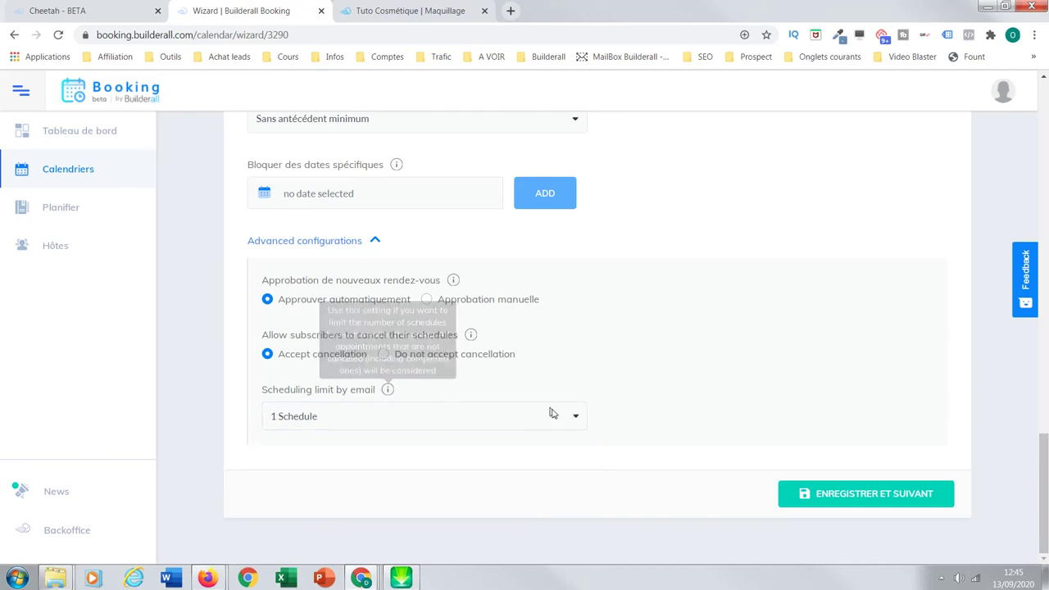
pyautogui.click(576, 419)
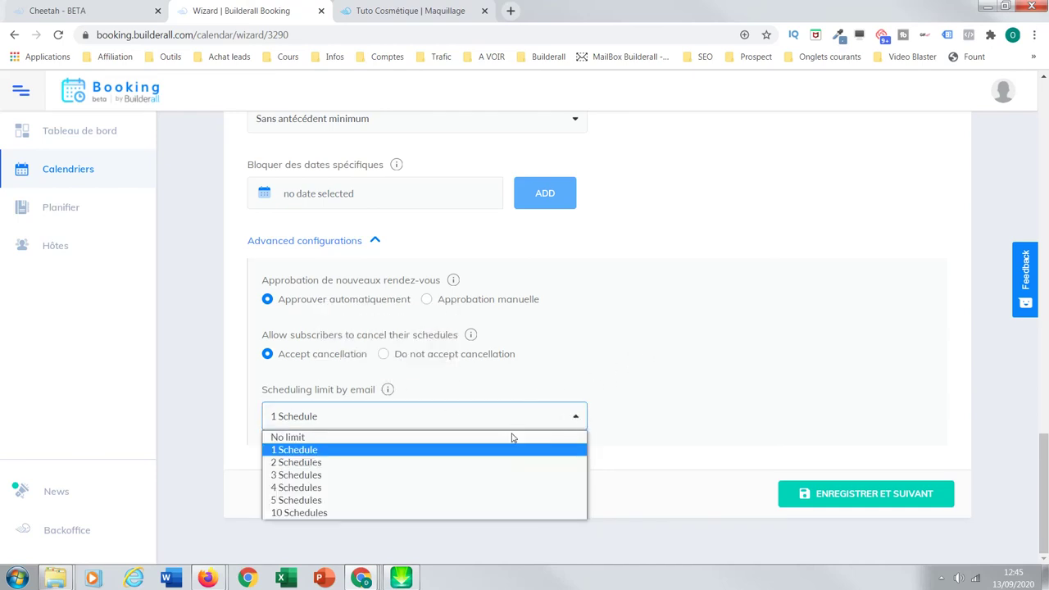
pyautogui.click(646, 373)
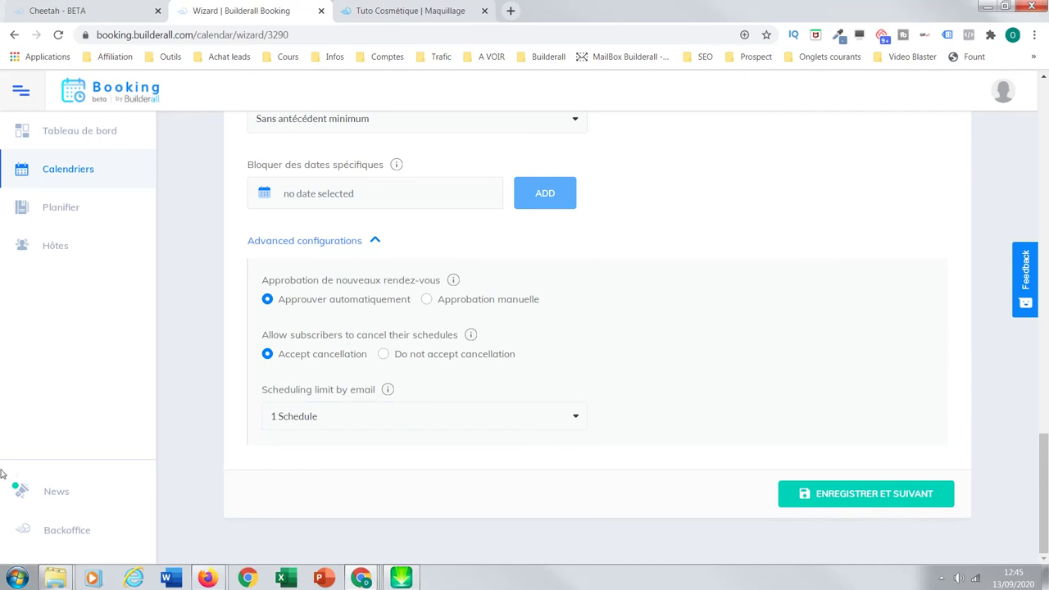
# Set the scheduling limit by email to No limit and save the scheduling settings to continue to the form fields.
pyautogui.moveTo(1042, 467); pyautogui.dragTo(1026, 264)
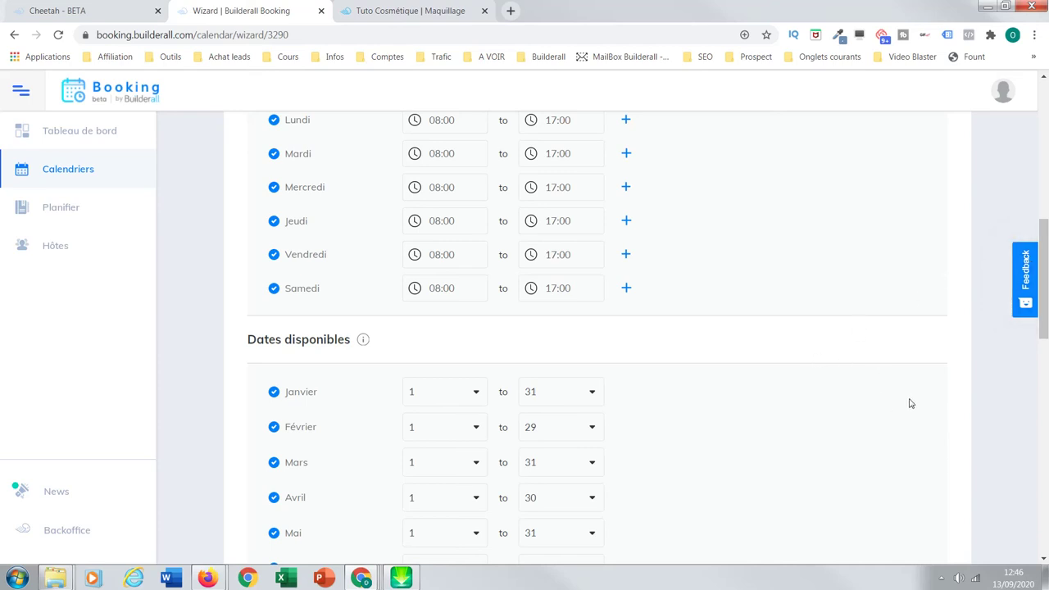
pyautogui.moveTo(1041, 329); pyautogui.dragTo(1037, 553)
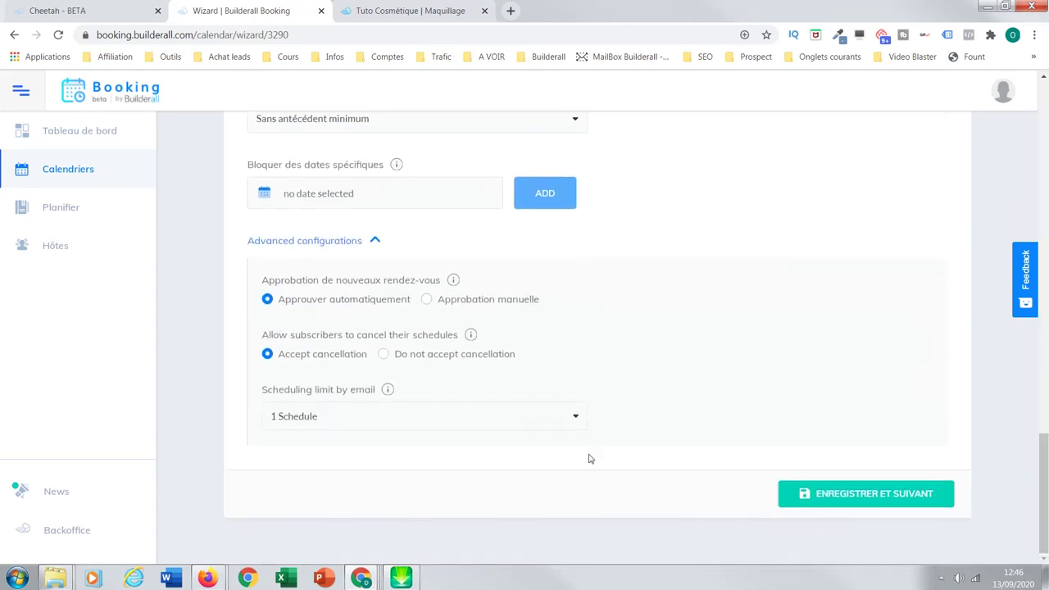
pyautogui.click(571, 420)
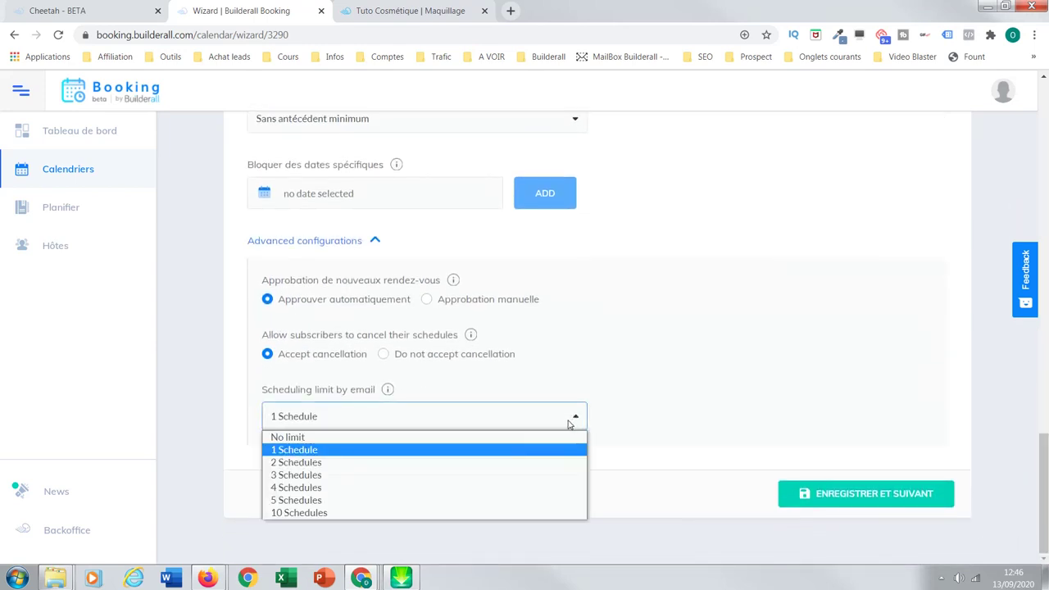
pyautogui.click(462, 439)
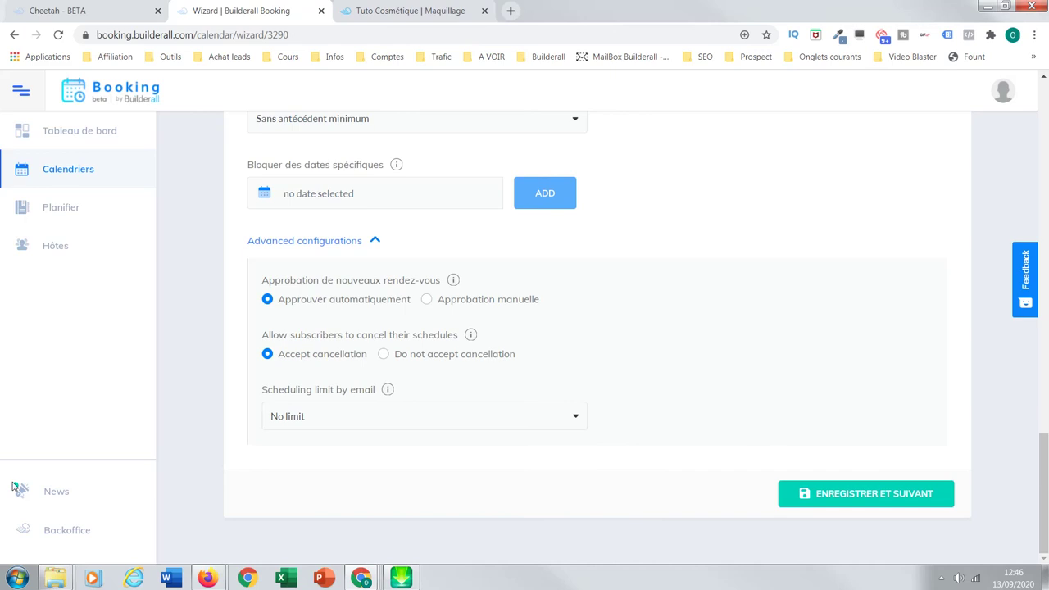
pyautogui.click(899, 500)
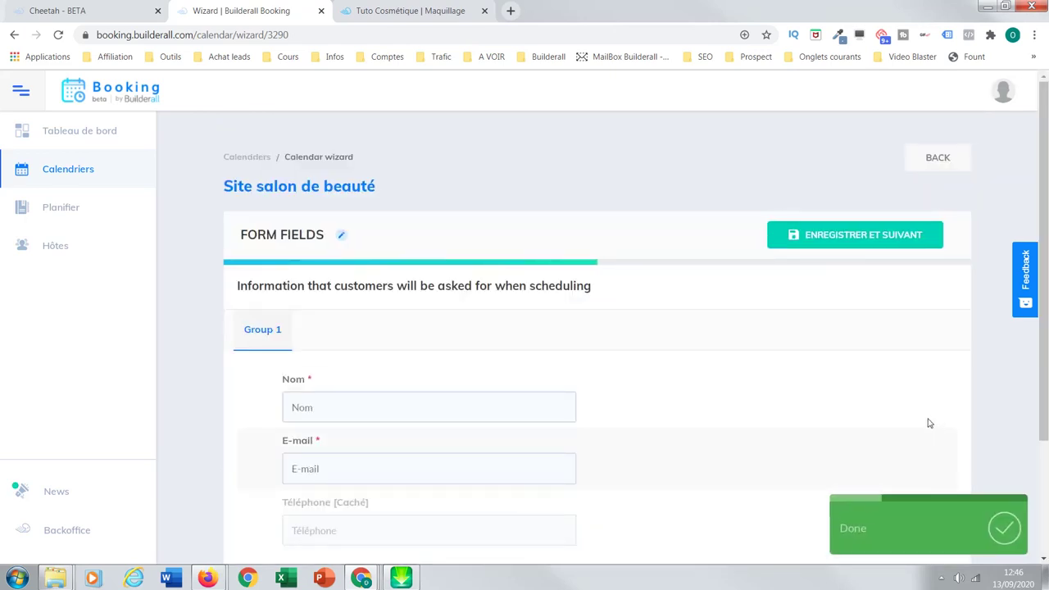
# Inspect the Téléphone field's visibility options, close them, and save the form fields to continue to the communication settings.
pyautogui.scroll(-2, 504, 417)
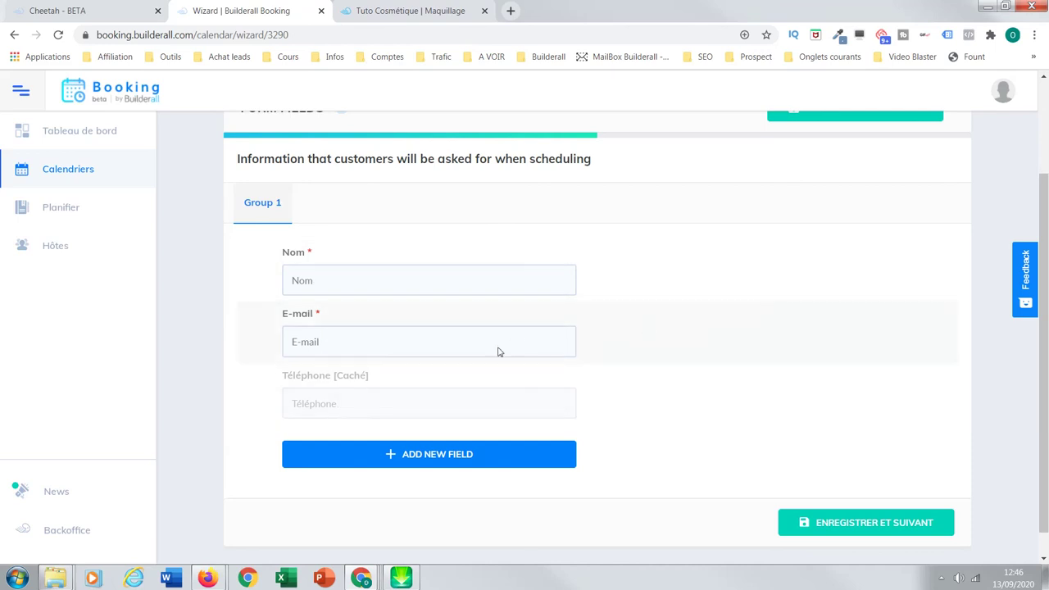
pyautogui.click(611, 398)
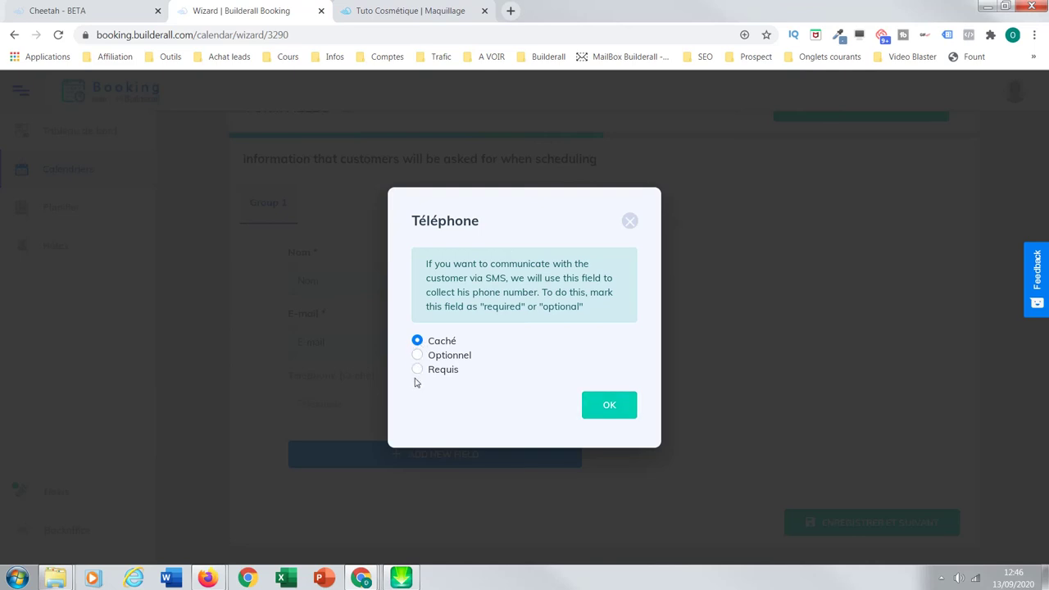
pyautogui.click(631, 222)
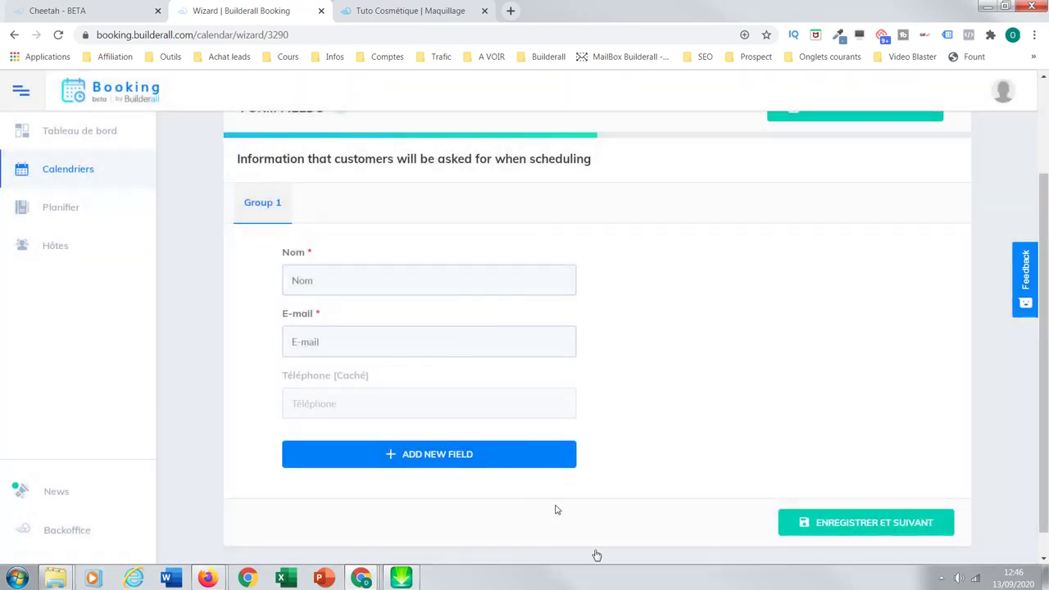
pyautogui.click(885, 530)
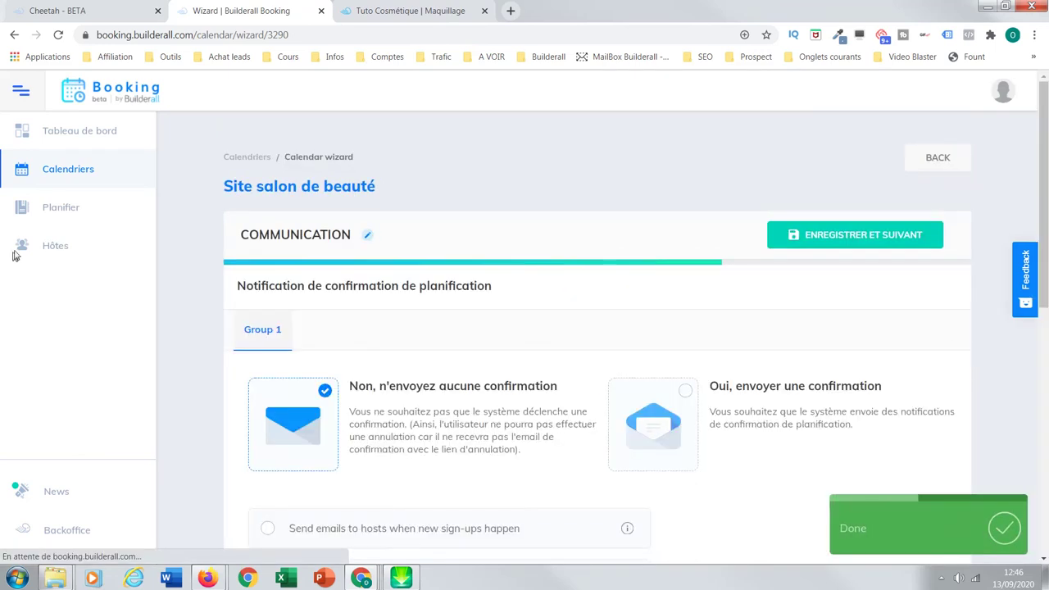
# Review the confirmation and reminder options, keep both on not sending anything, and save the communication settings to continue to automation.
pyautogui.scroll(-3, 1034, 326)
pyautogui.scroll(1, 1034, 325)
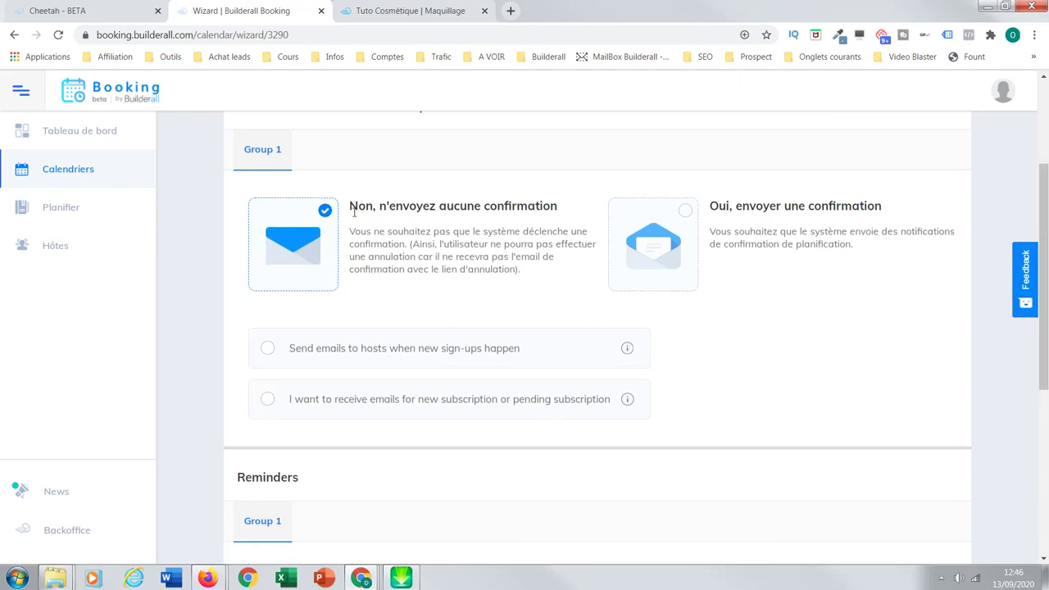
pyautogui.moveTo(1042, 355); pyautogui.dragTo(1038, 512)
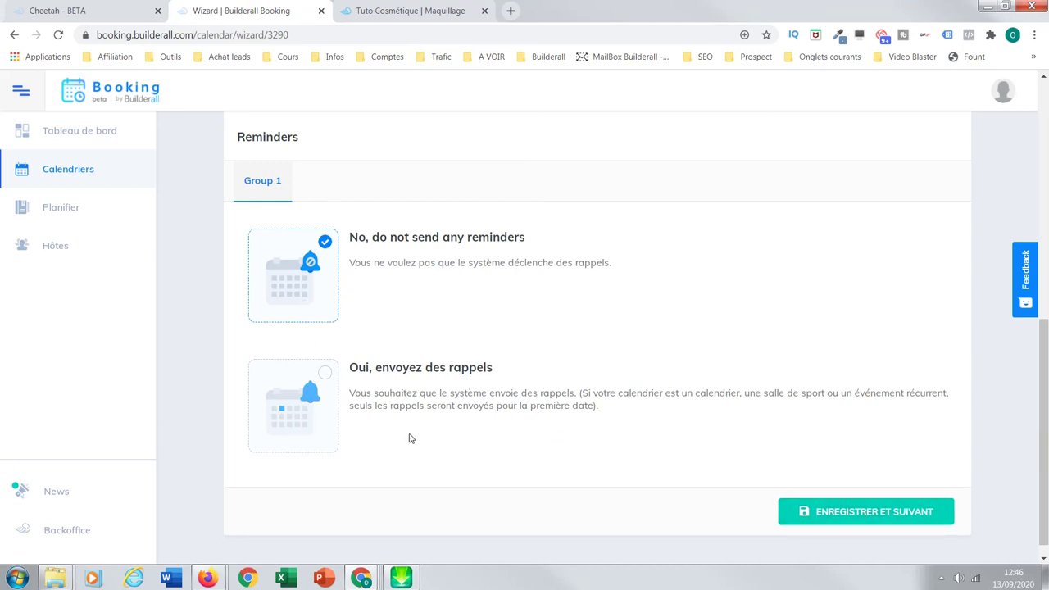
pyautogui.click(844, 512)
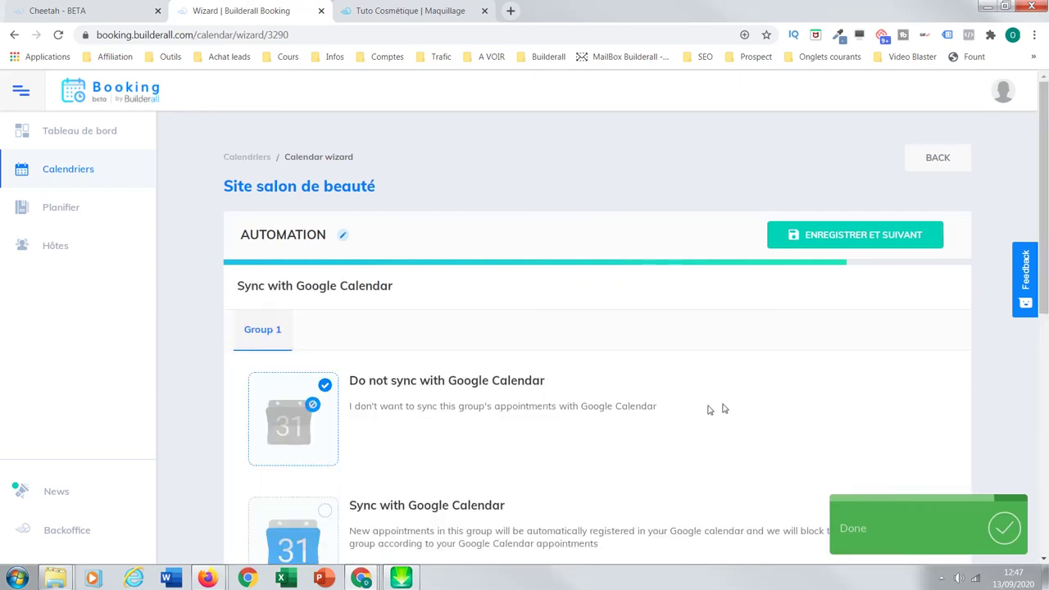
# Keep Do not sync with Google Calendar and Ne rien faire for list subscription, and save the automation settings to finish the calendar.
pyautogui.scroll(-3, 1044, 200)
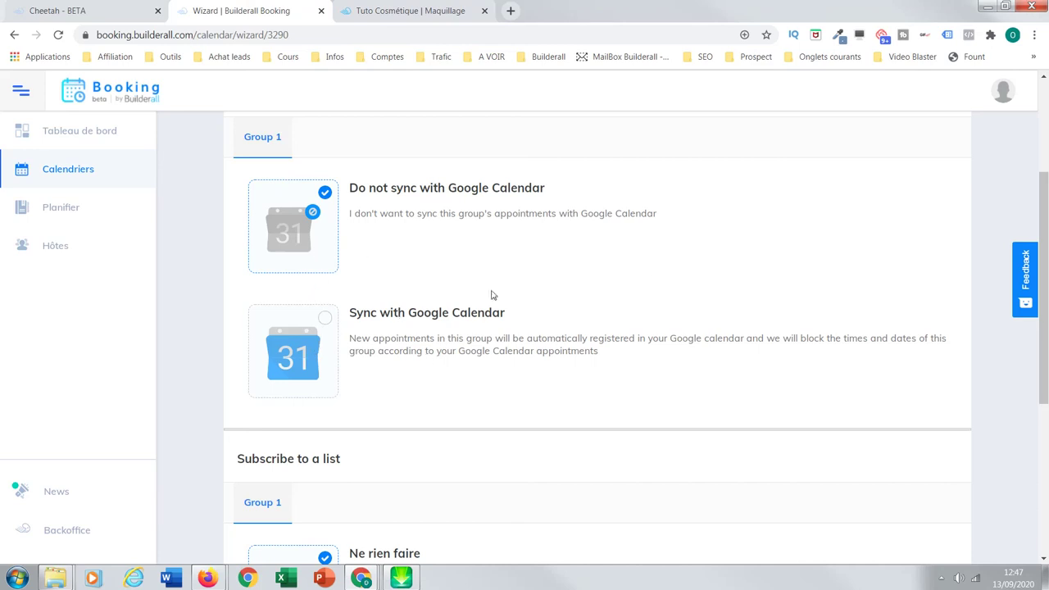
pyautogui.moveTo(1040, 360); pyautogui.dragTo(1034, 518)
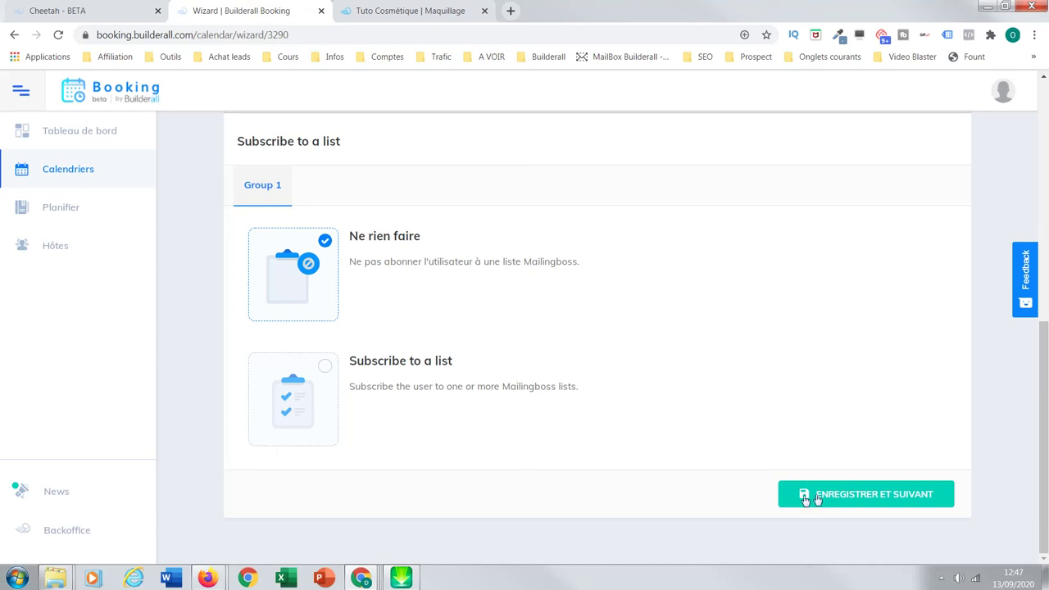
pyautogui.click(864, 497)
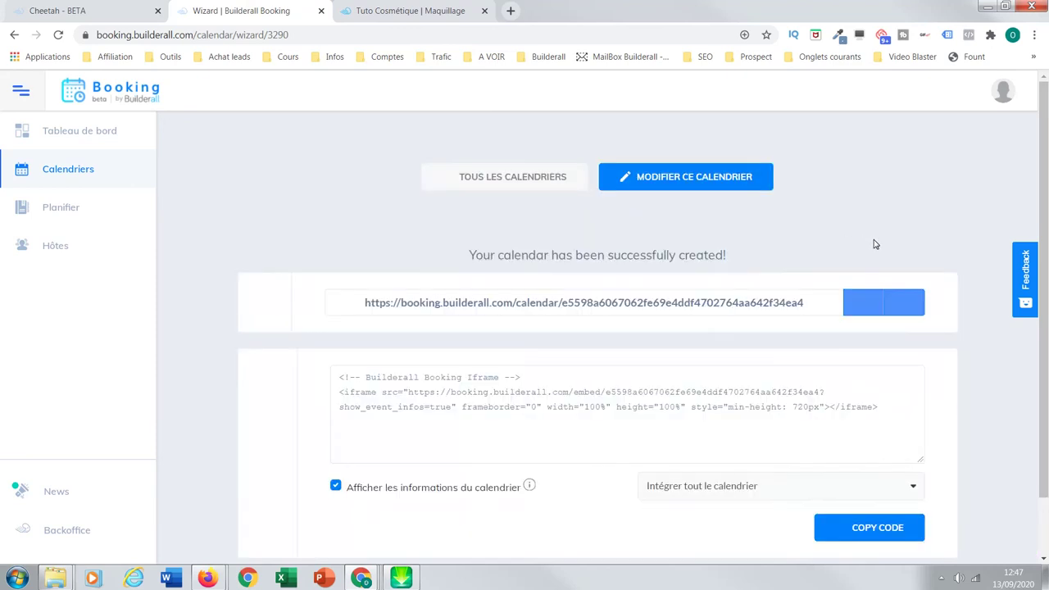
# Copy the finished calendar's link and open it in a new browser tab to check the bookable dates and times.
pyautogui.scroll(-3, 464, 344)
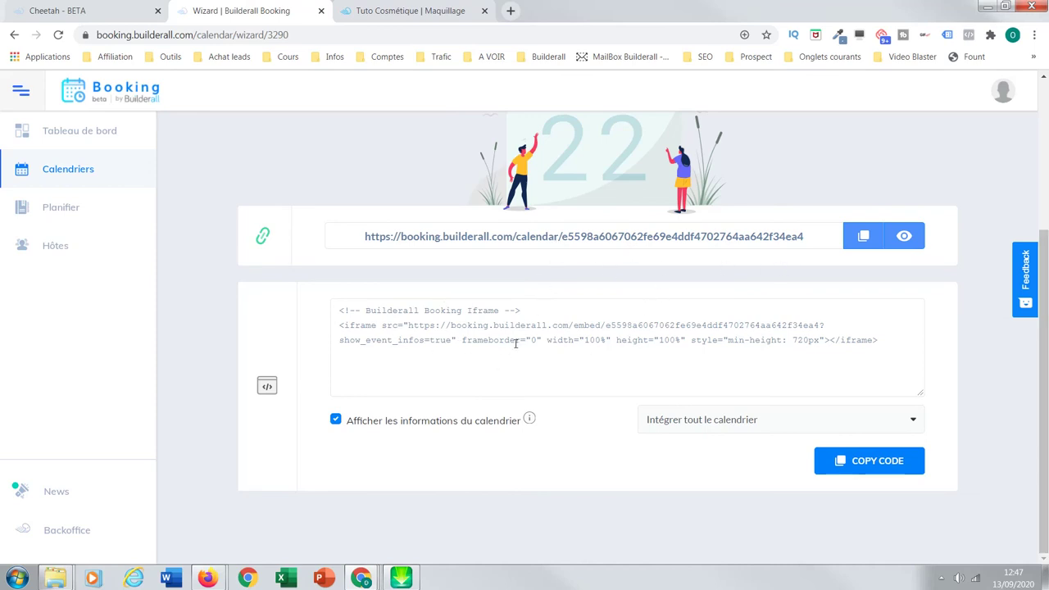
pyautogui.click(863, 237)
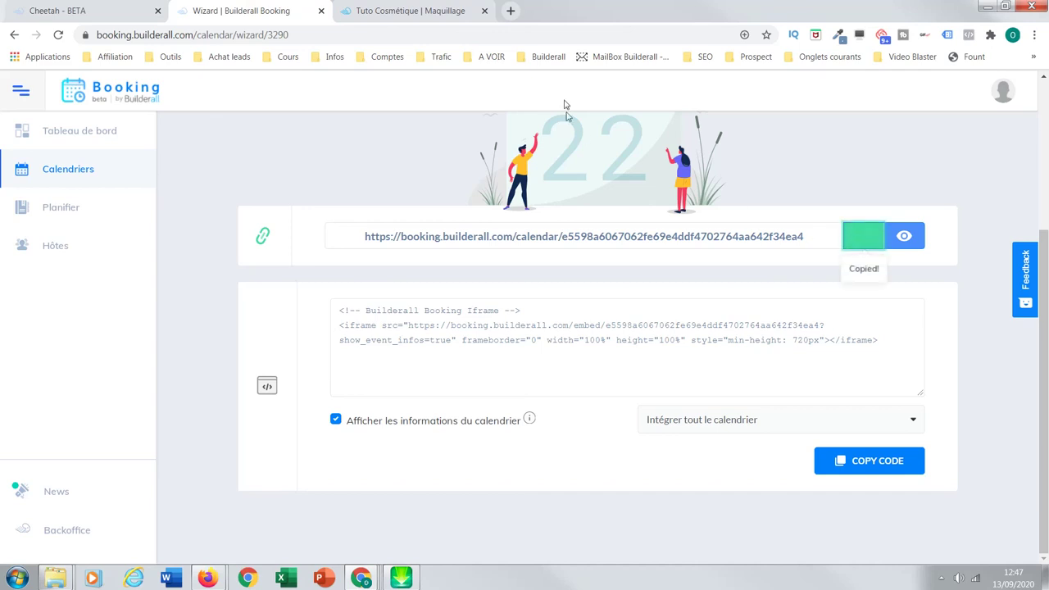
pyautogui.click(509, 10)
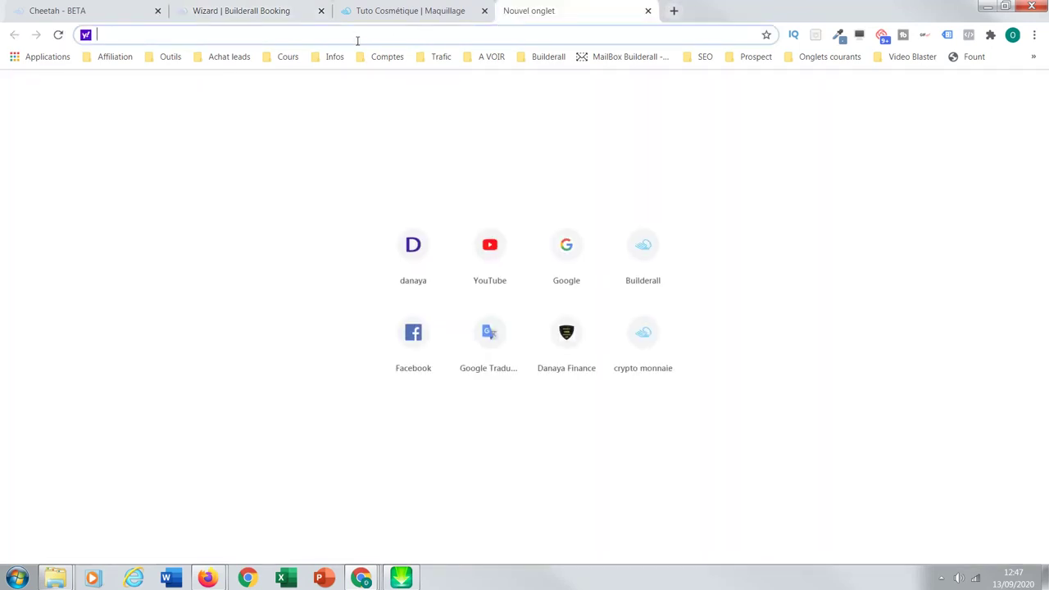
pyautogui.hotkey('ctrl', 'v')
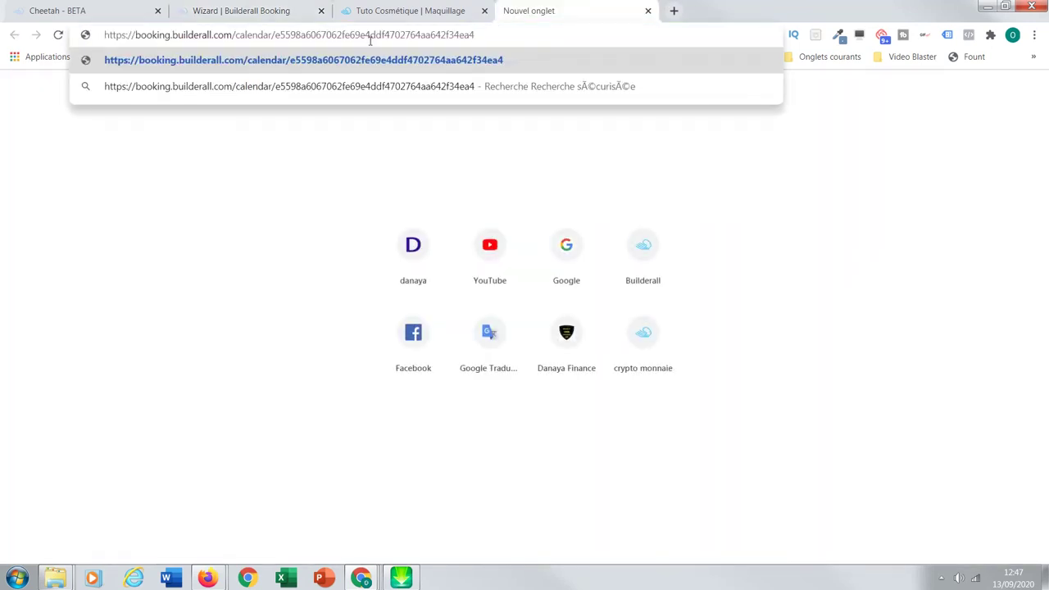
pyautogui.press('Return')
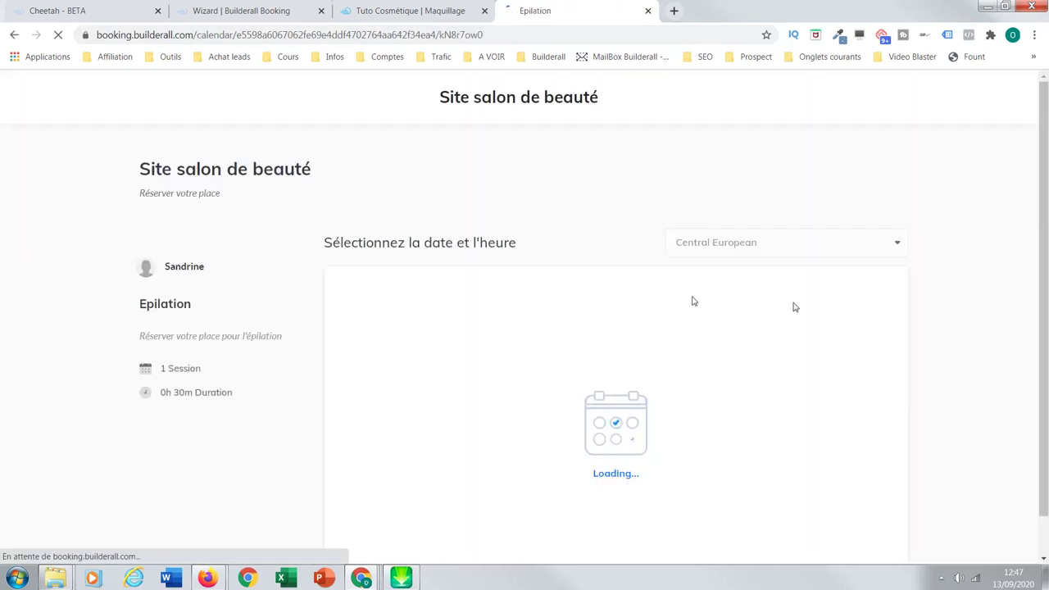
pyautogui.moveTo(1044, 209); pyautogui.dragTo(1044, 250)
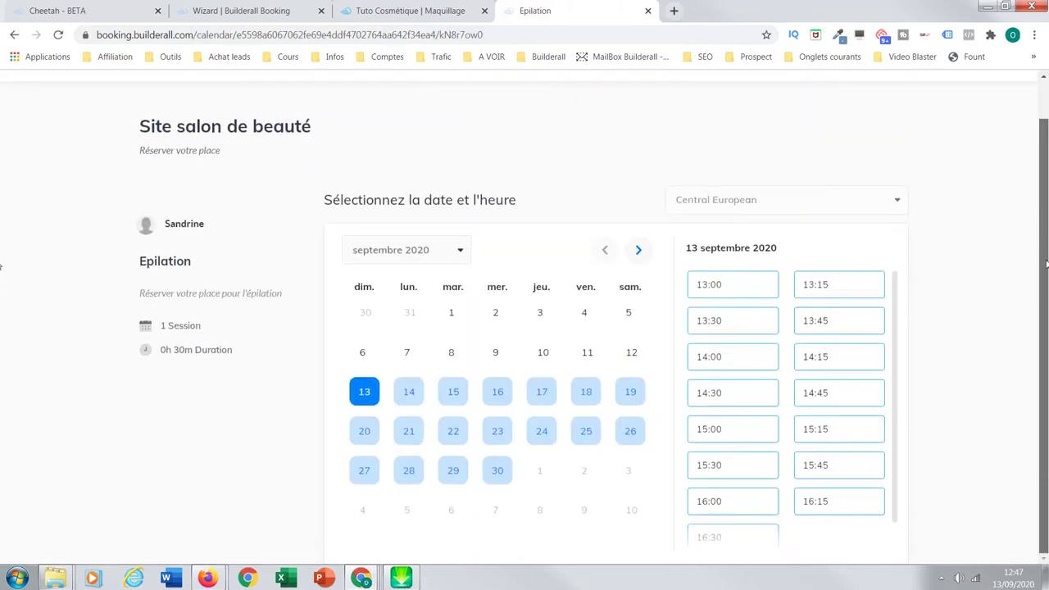
pyautogui.click(745, 326)
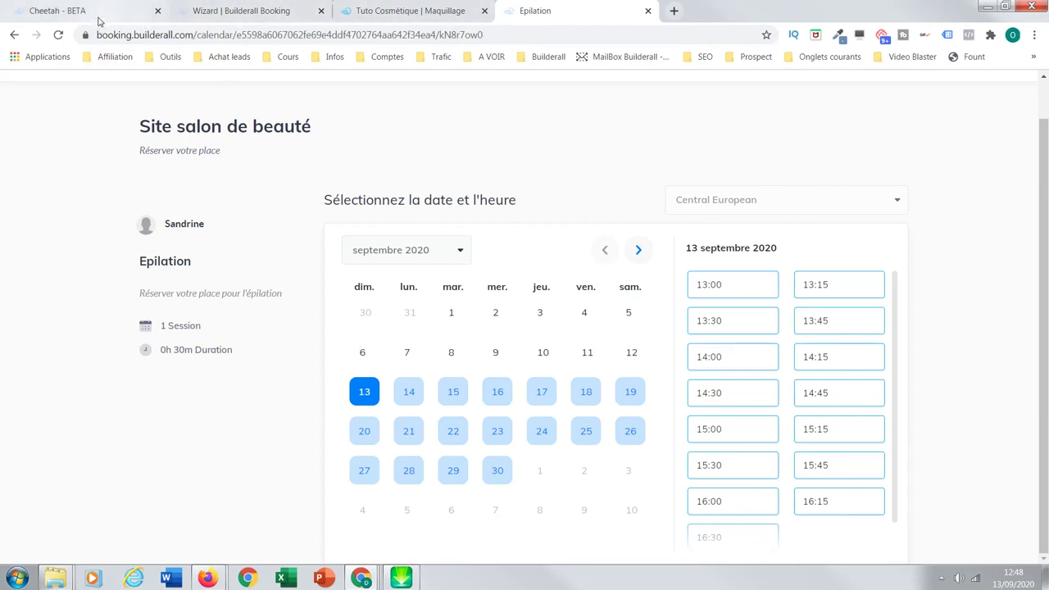
# View the Super Checkout company information page from the Cheetah site manager, and return to the Epilation booking page.
pyautogui.click(72, 12)
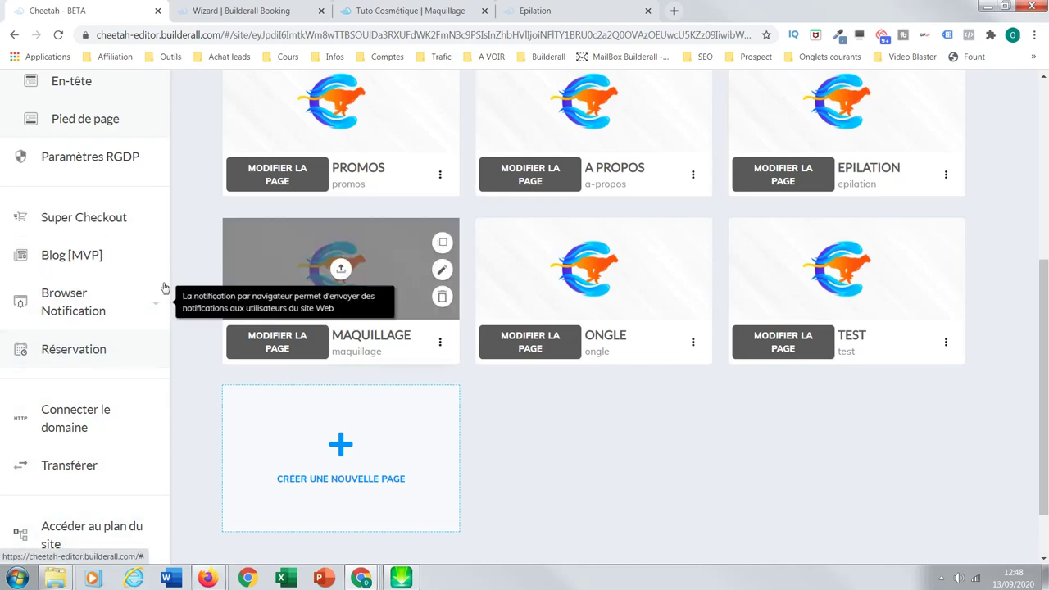
pyautogui.moveTo(1044, 353)
pyautogui.mouseDown()
pyautogui.moveTo(1044, 168)
pyautogui.moveTo(1044, 349)
pyautogui.moveTo(1044, 334)
pyautogui.mouseUp()
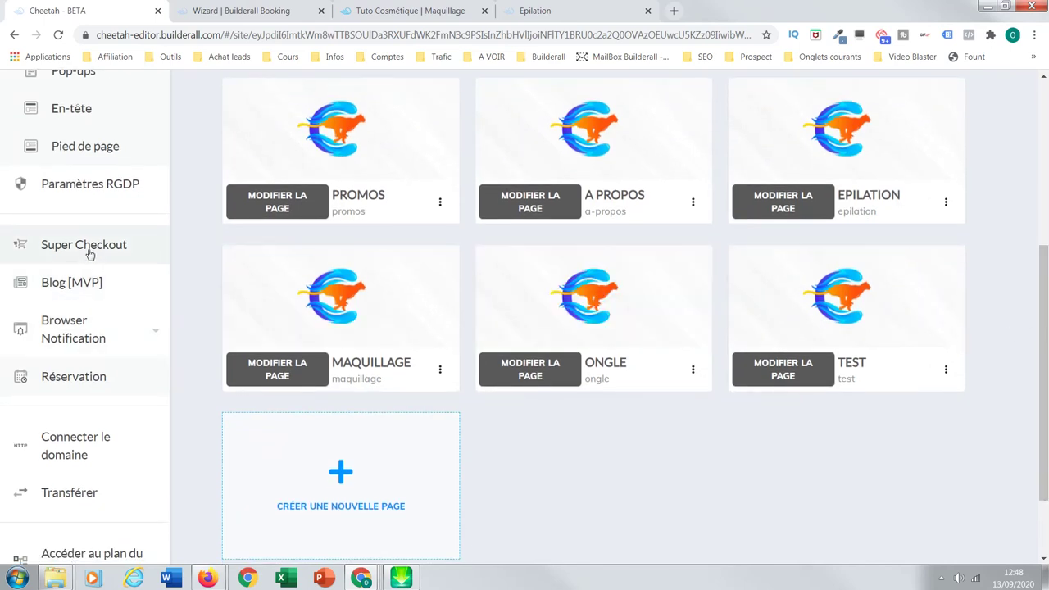
pyautogui.click(84, 245)
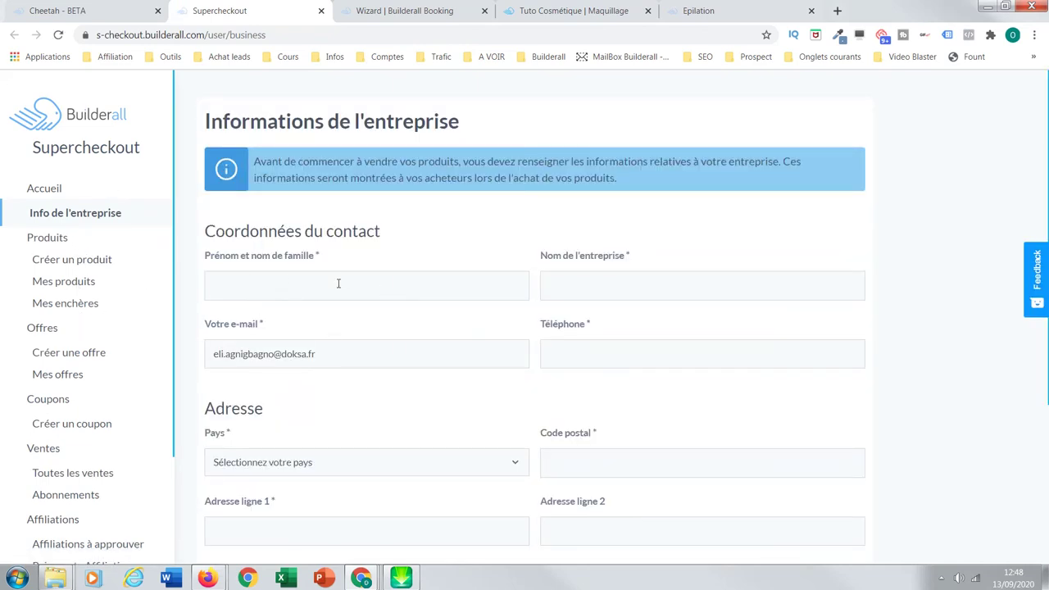
pyautogui.click(115, 15)
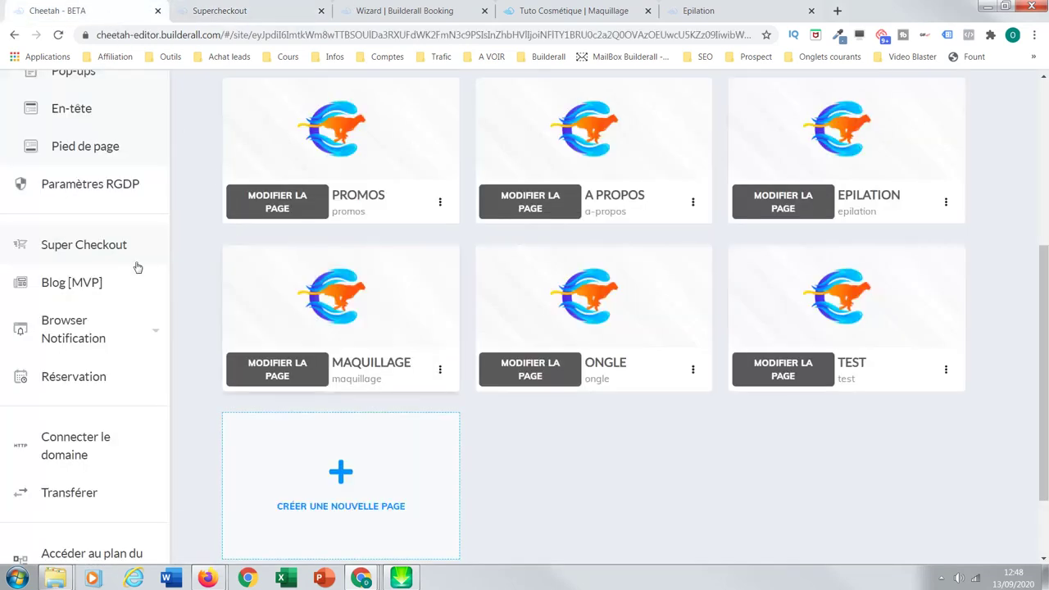
pyautogui.click(697, 12)
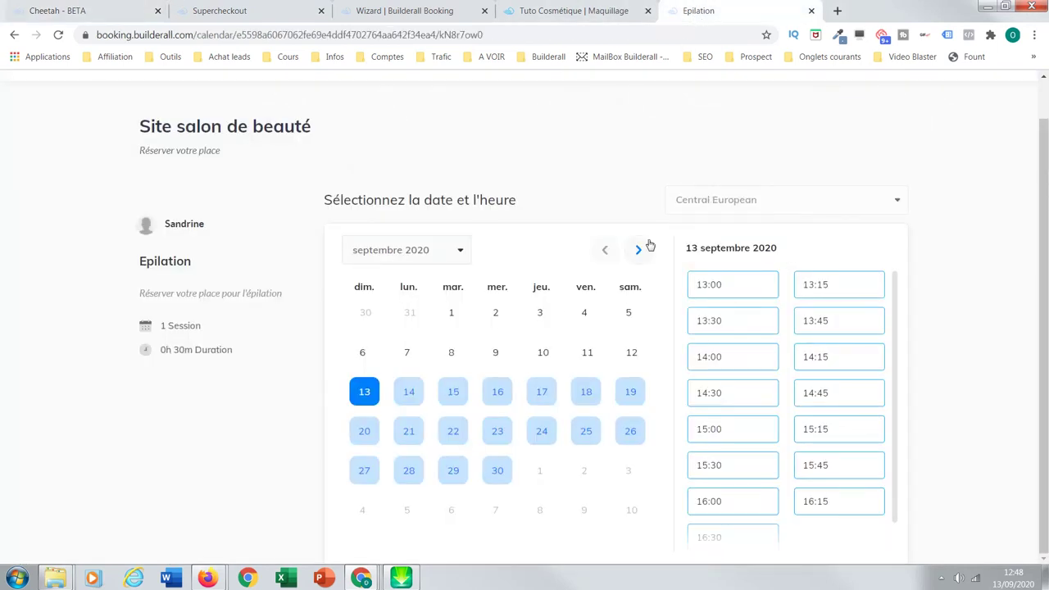
pyautogui.moveTo(1041, 260); pyautogui.dragTo(1046, 312)
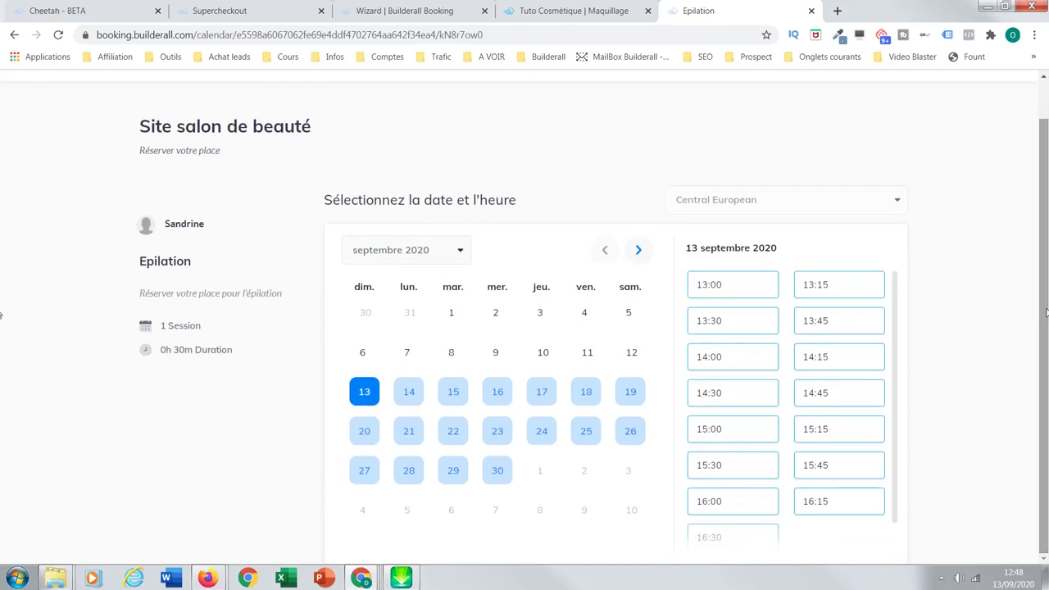